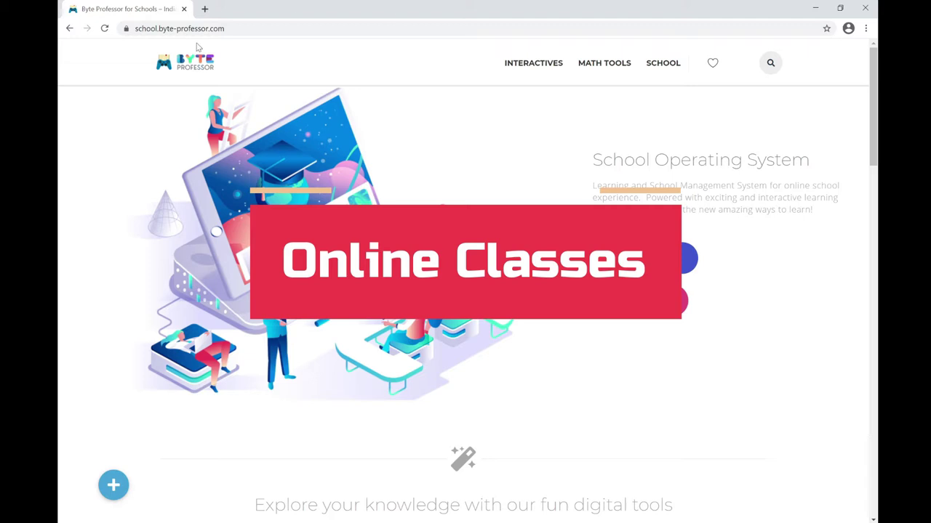
# Step: Go to the Byte Professor school Learning sign-in page
pyautogui.click(262, 28)
pyautogui.click(574, 393)
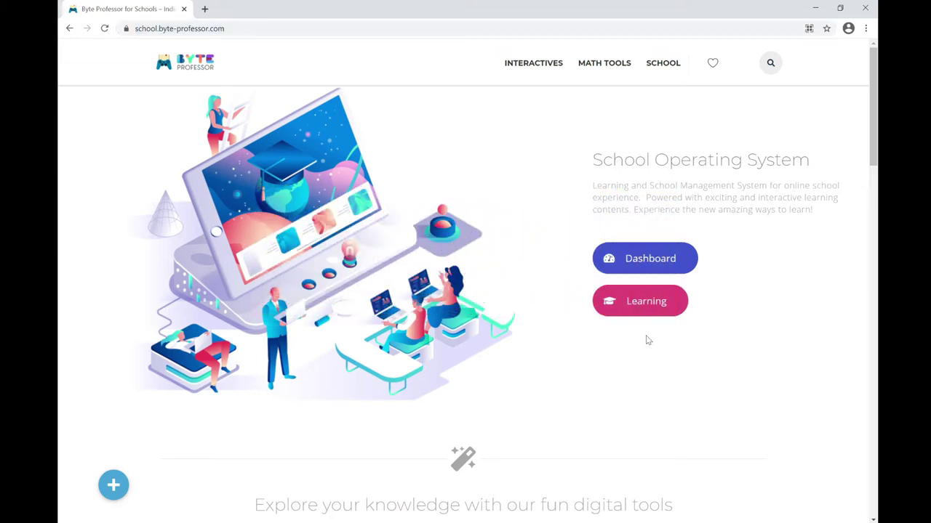
pyautogui.moveTo(660, 66)
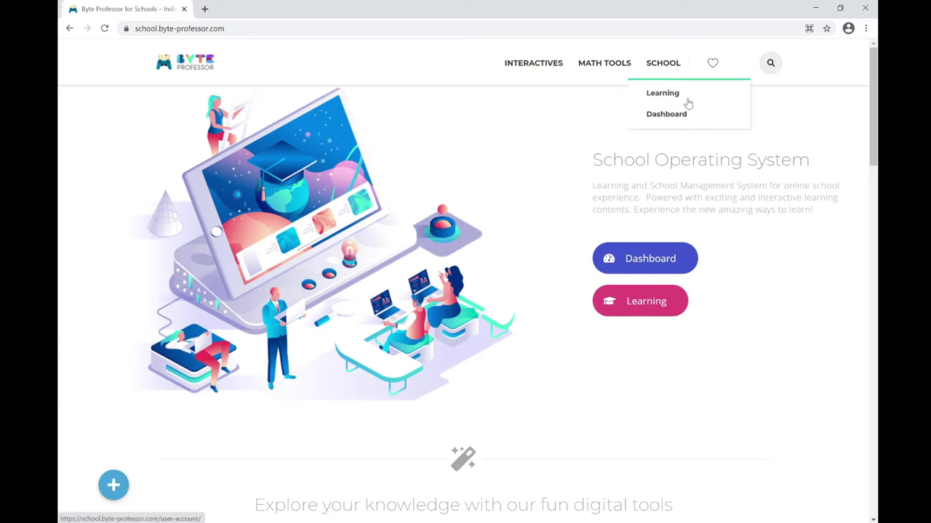
pyautogui.click(635, 305)
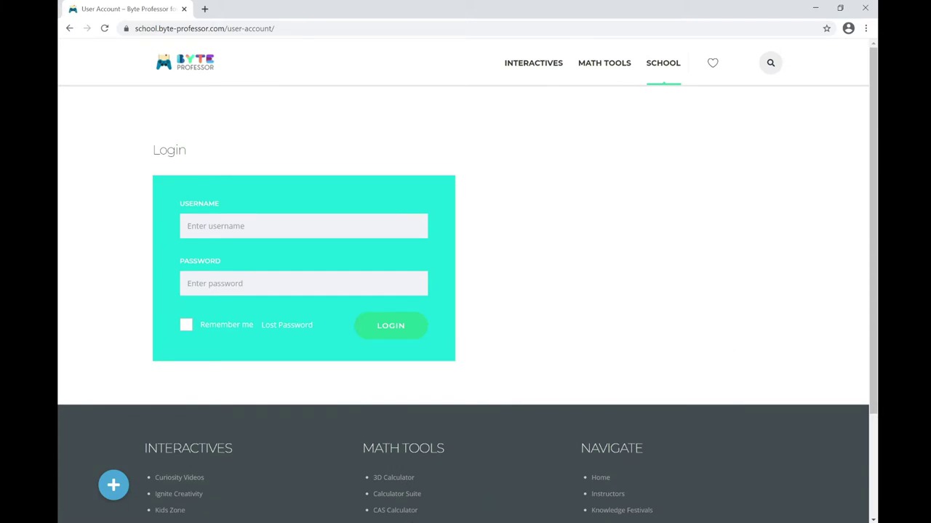
# Step: Log in with the student's username and password to reach the member profile
pyautogui.click(242, 233)
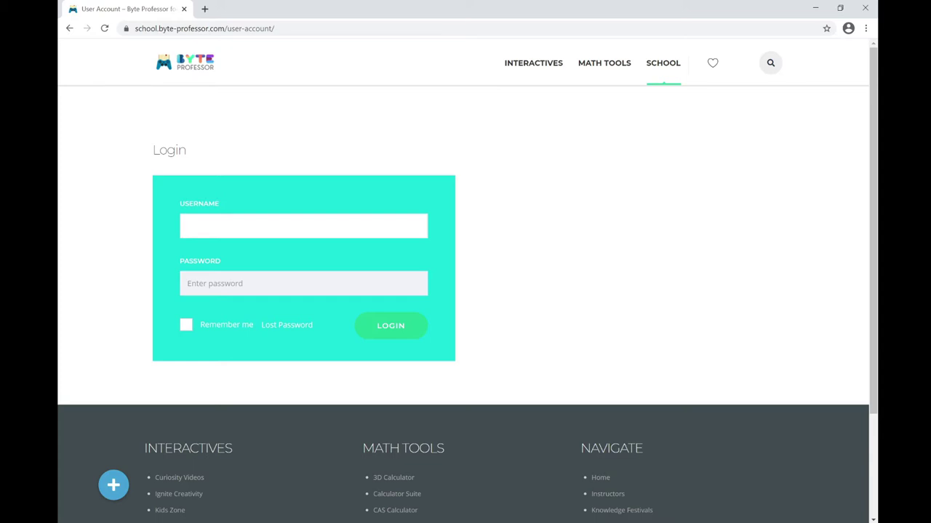
pyautogui.write('bha')
pyautogui.press('Tab')
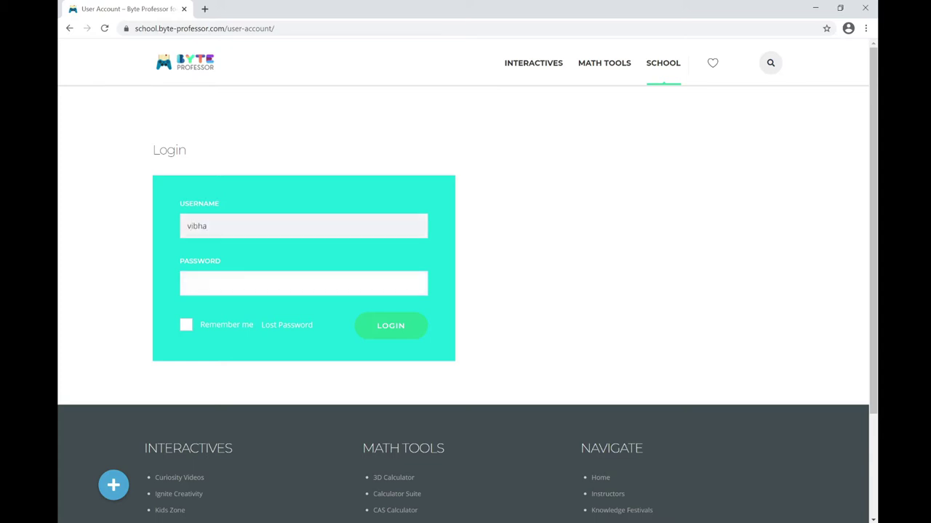
pyautogui.press('Return')
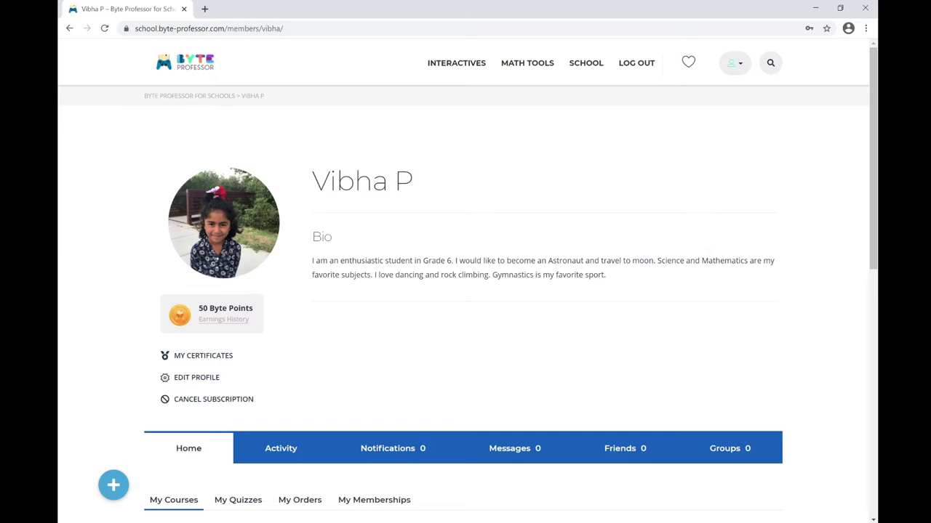
pyautogui.moveTo(224, 227)
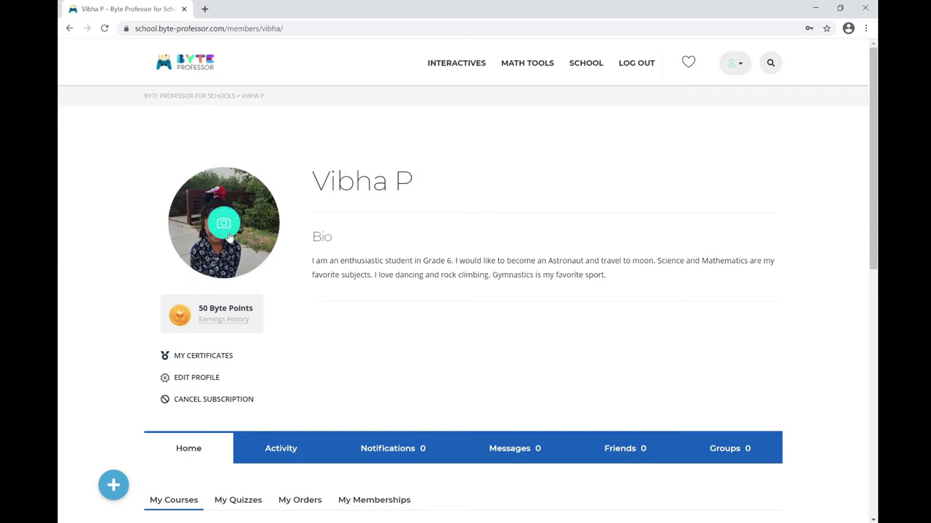
pyautogui.scroll(-2, 255, 264)
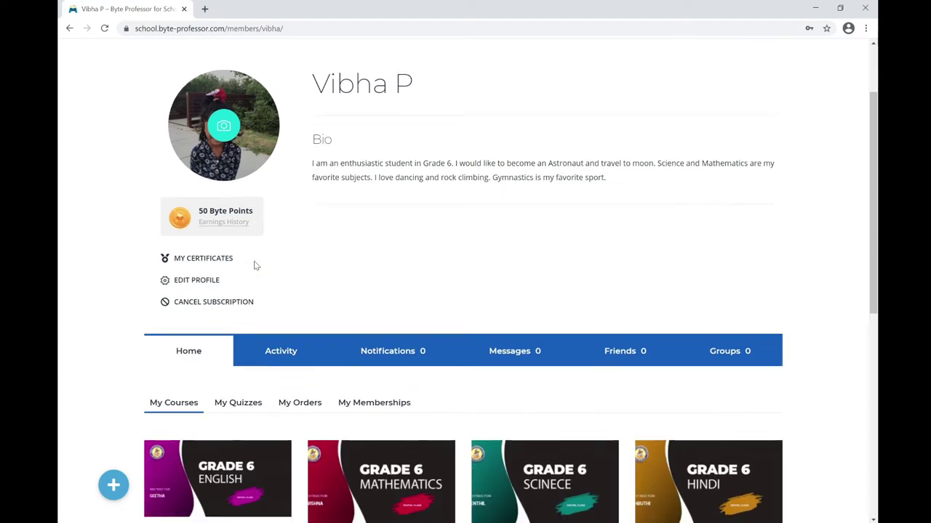
pyautogui.moveTo(313, 152); pyautogui.dragTo(461, 231)
pyautogui.click(234, 264)
pyautogui.click(193, 269)
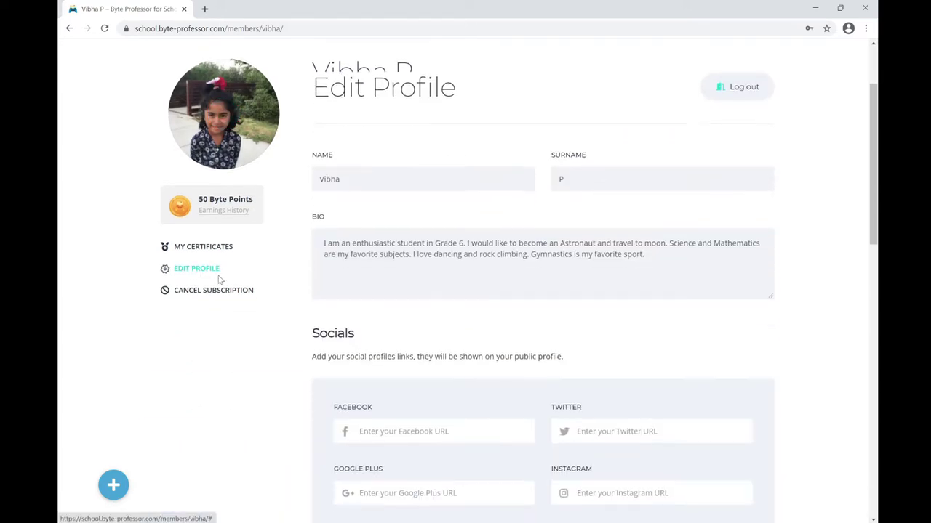
pyautogui.moveTo(646, 240); pyautogui.dragTo(310, 224)
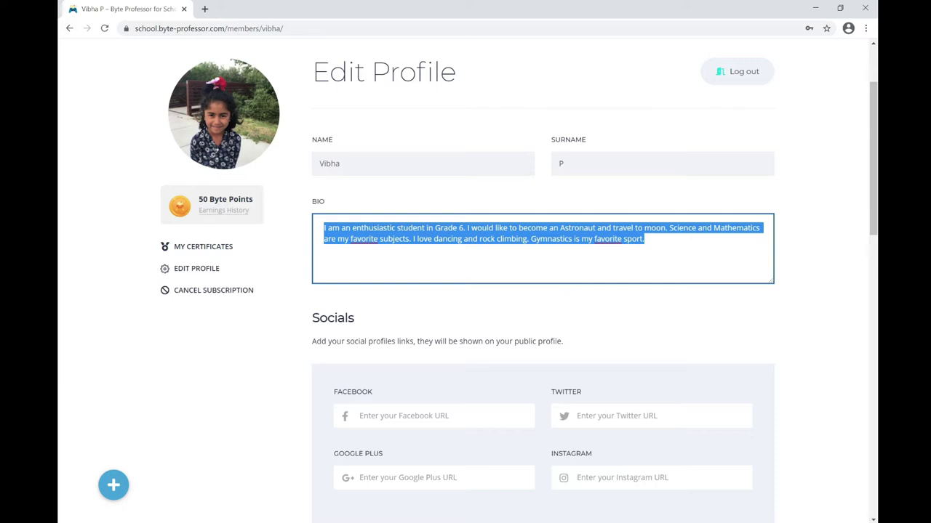
pyautogui.scroll(-4, 793, 290)
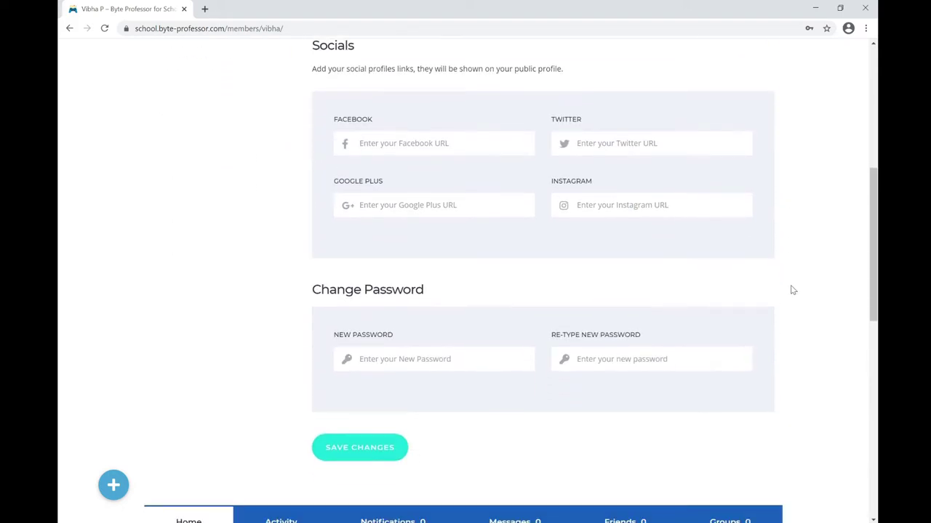
pyautogui.click(369, 359)
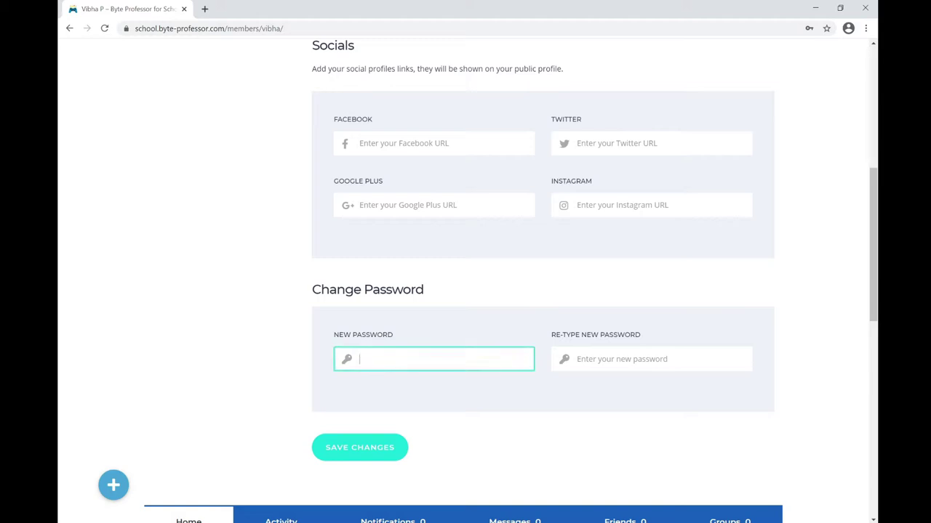
pyautogui.click(589, 359)
pyautogui.click(514, 412)
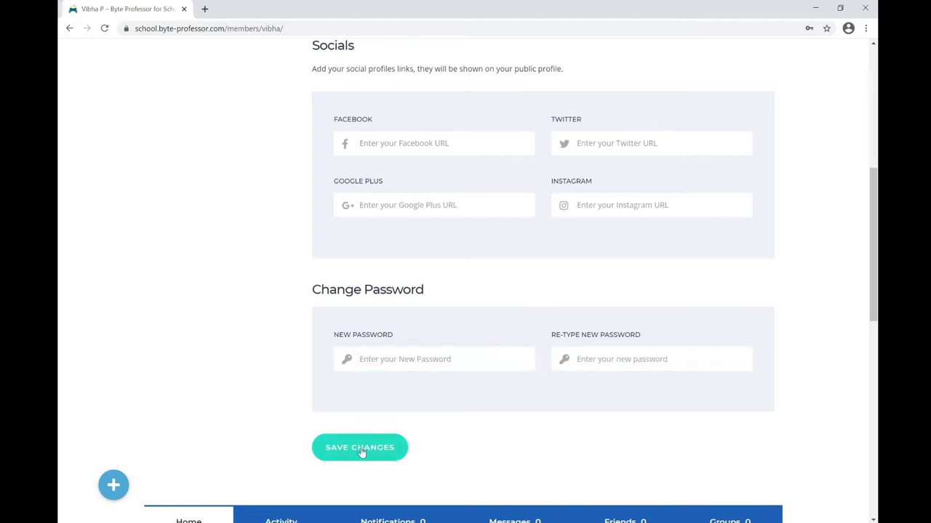
pyautogui.scroll(5, 826, 420)
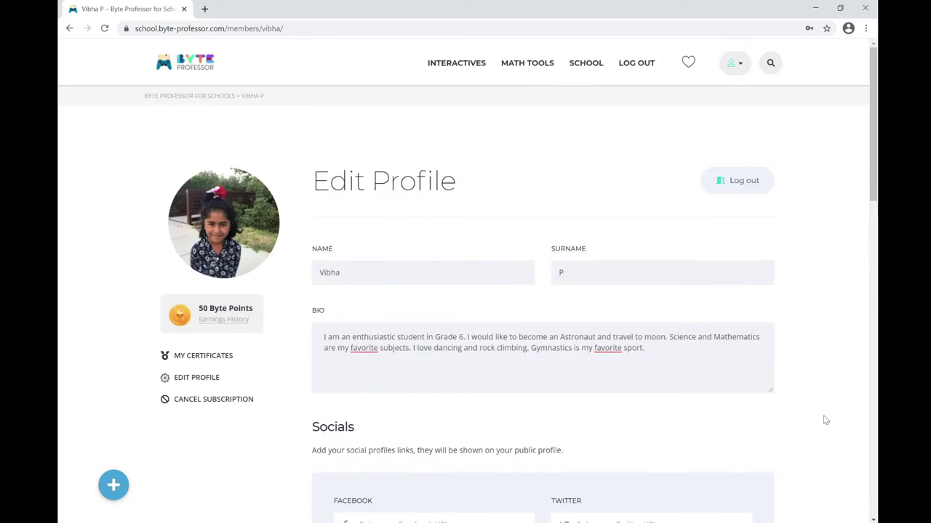
pyautogui.click(732, 62)
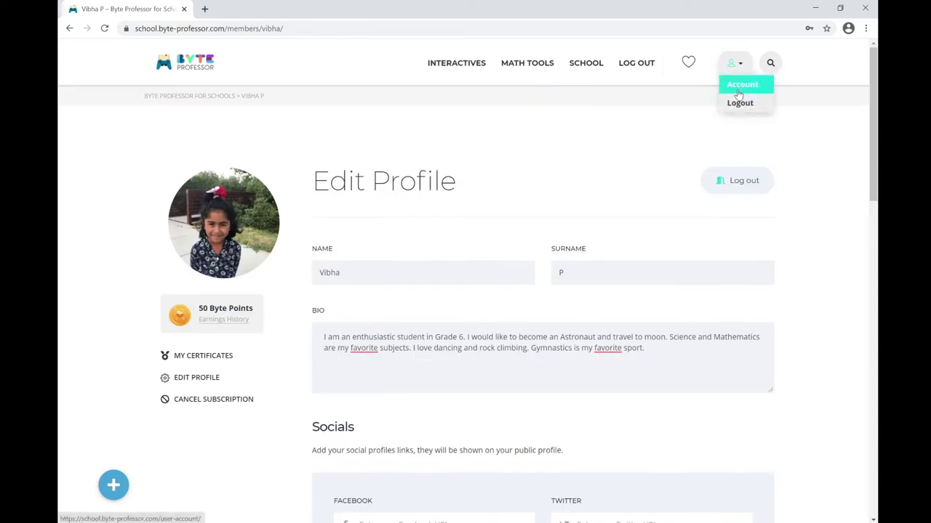
pyautogui.click(740, 86)
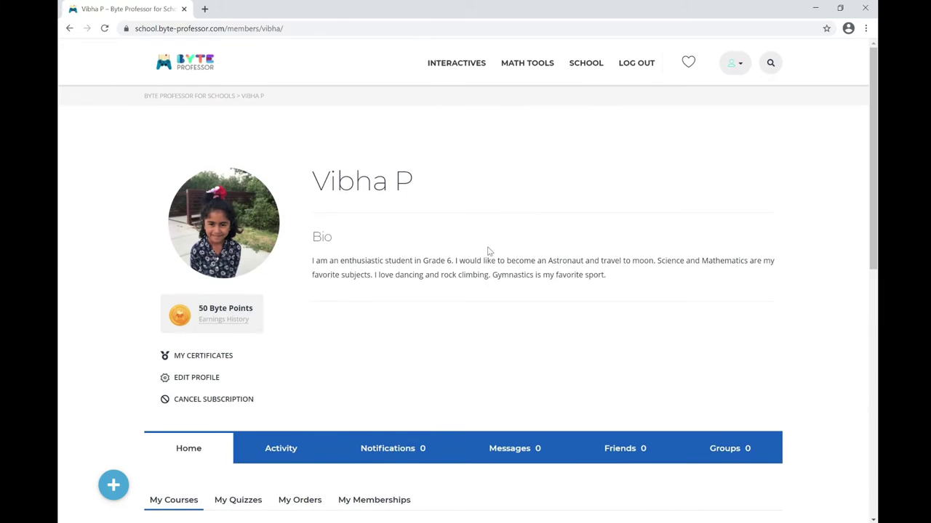
# Step: Scroll down to My Courses showing Class 6 English, Mathematics, Science and Hindi cards
pyautogui.scroll(-4, 489, 251)
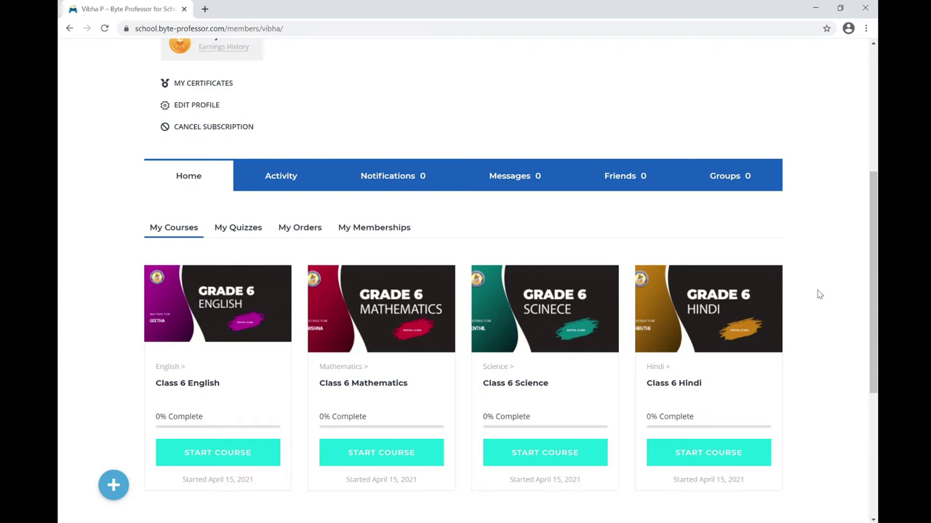
# Step: Open the Class 6 Mathematics course page and scroll through it
pyautogui.click(381, 386)
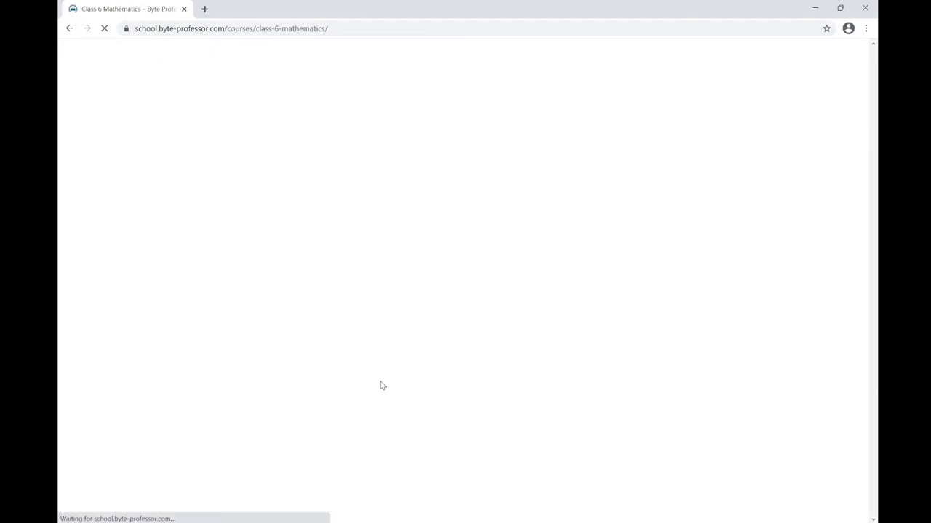
pyautogui.scroll(-4, 860, 305)
pyautogui.scroll(4, 841, 357)
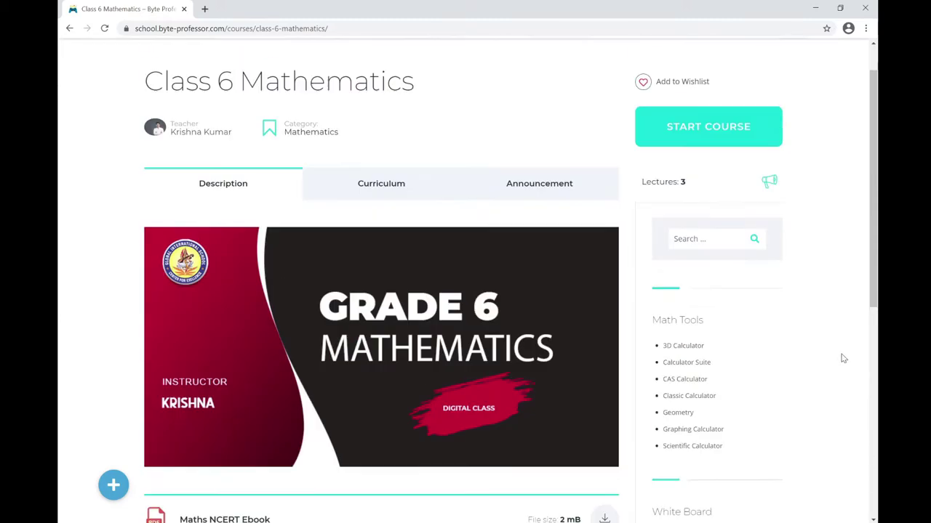
pyautogui.scroll(-4, 841, 357)
pyautogui.scroll(2, 415, 332)
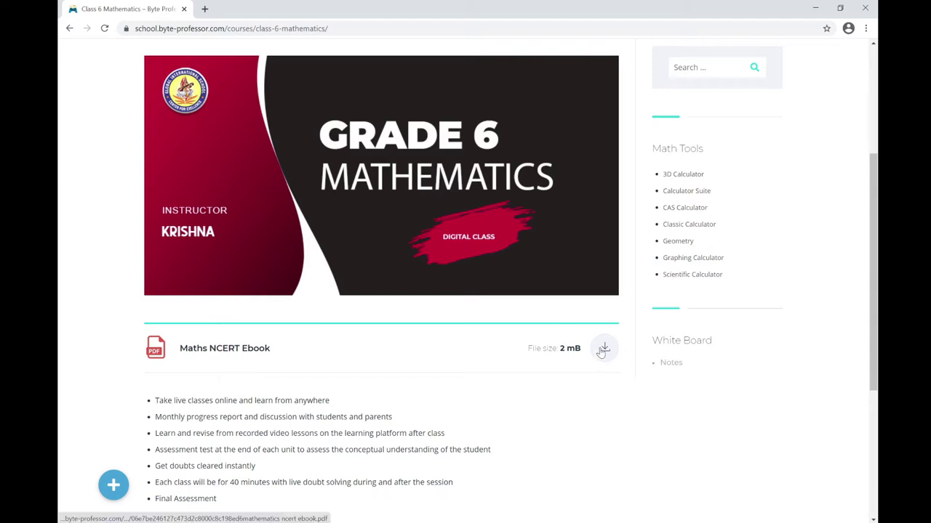
pyautogui.scroll(2, 354, 393)
pyautogui.scroll(2, 354, 393)
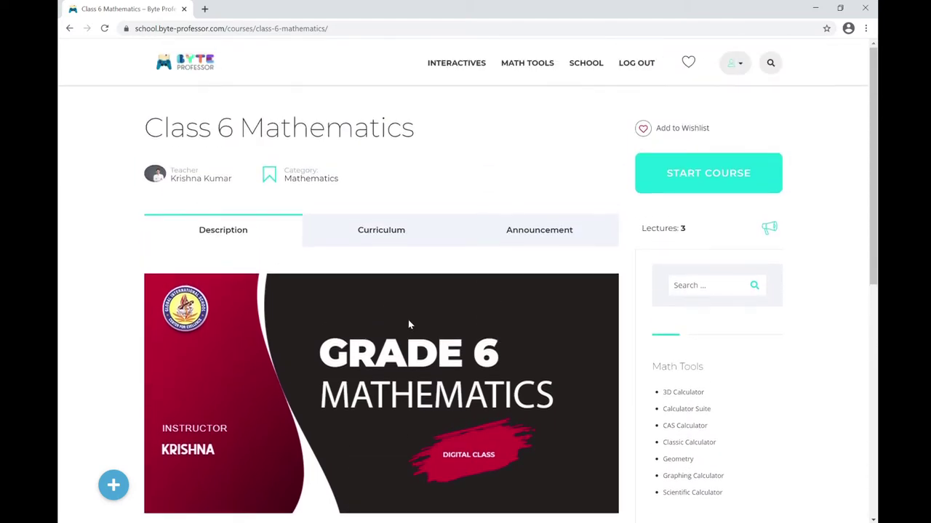
# Step: Show the Announcement tab and read the Algebra unit test notice for 24/4/2021, 12 am
pyautogui.click(536, 238)
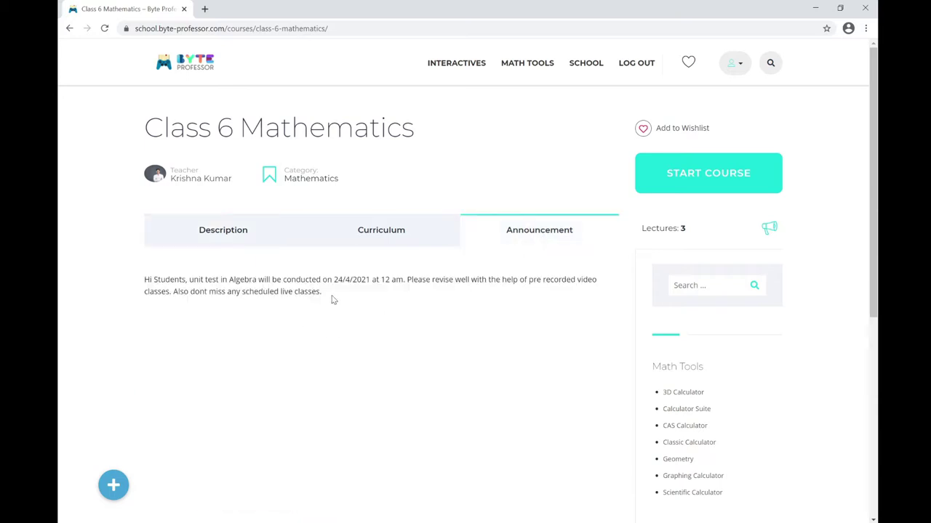
pyautogui.moveTo(332, 296); pyautogui.dragTo(136, 277)
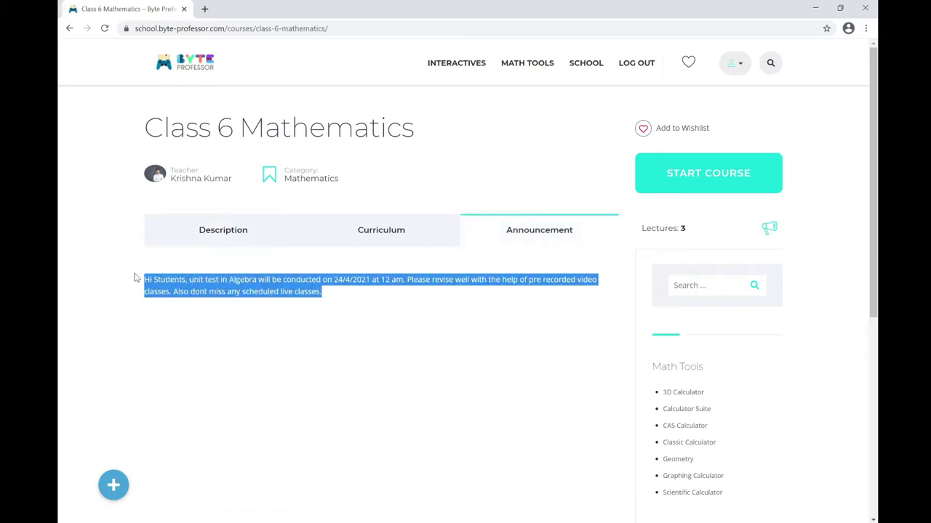
pyautogui.click(238, 335)
pyautogui.moveTo(326, 294); pyautogui.dragTo(125, 281)
pyautogui.click(245, 289)
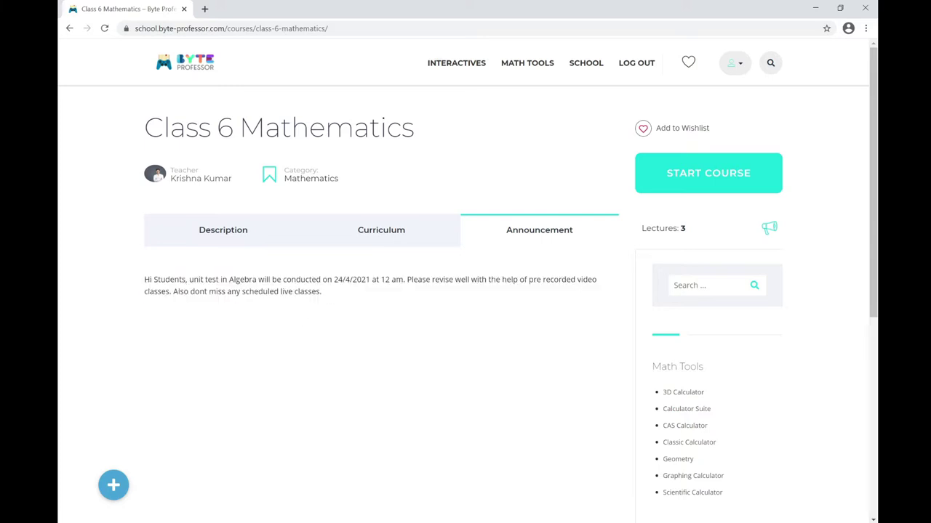
pyautogui.moveTo(189, 279); pyautogui.dragTo(369, 279)
pyautogui.moveTo(357, 312); pyautogui.dragTo(125, 272)
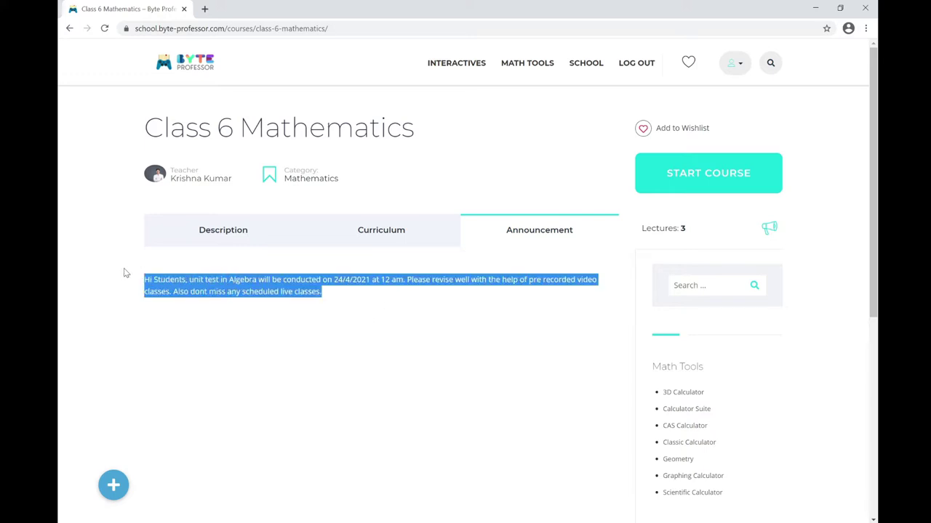
pyautogui.click(454, 325)
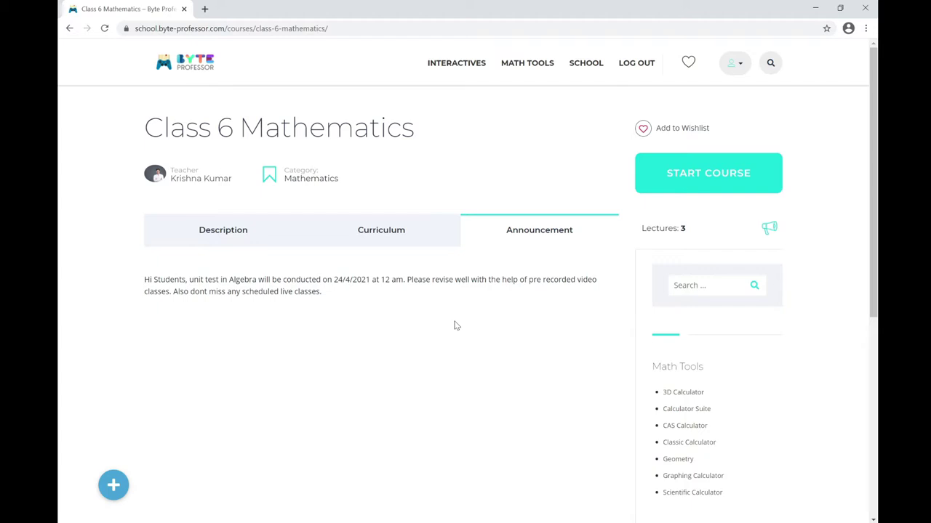
# Step: From the Curriculum list, open the 'Introduction to Algebra Live Class (21/4/2021)' lesson
pyautogui.click(376, 237)
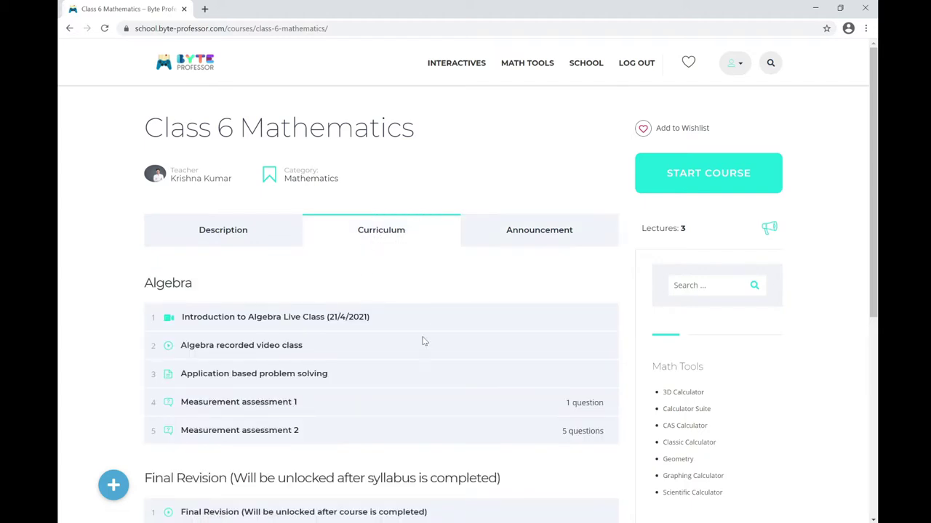
pyautogui.scroll(-3, 335, 342)
pyautogui.scroll(2, 280, 347)
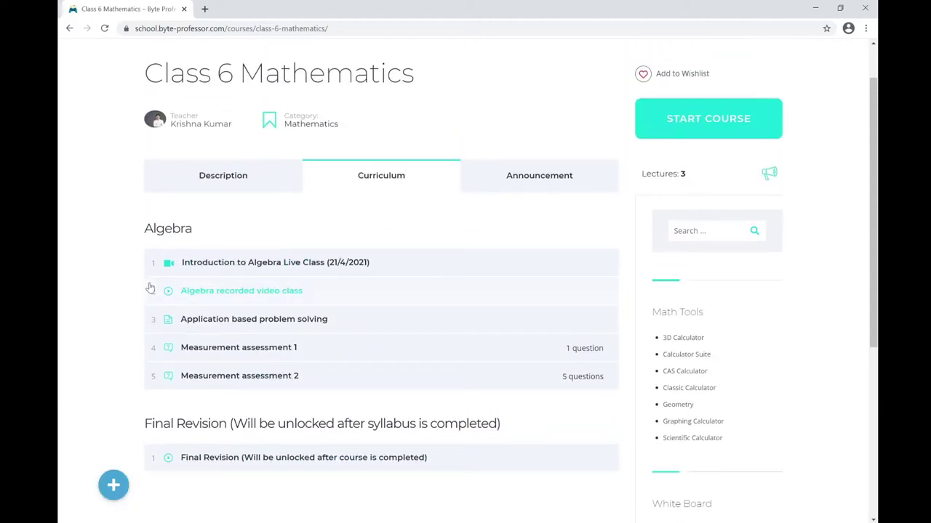
pyautogui.scroll(1, 135, 287)
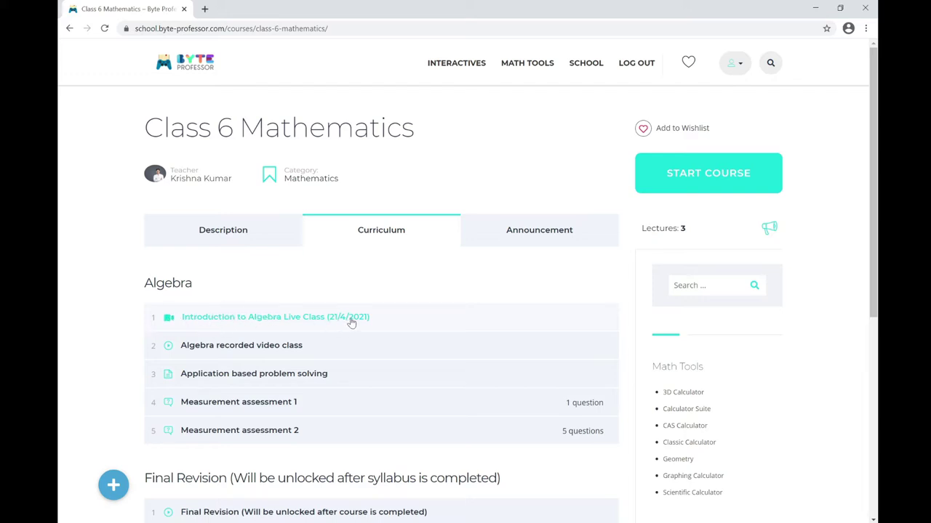
pyautogui.click(274, 318)
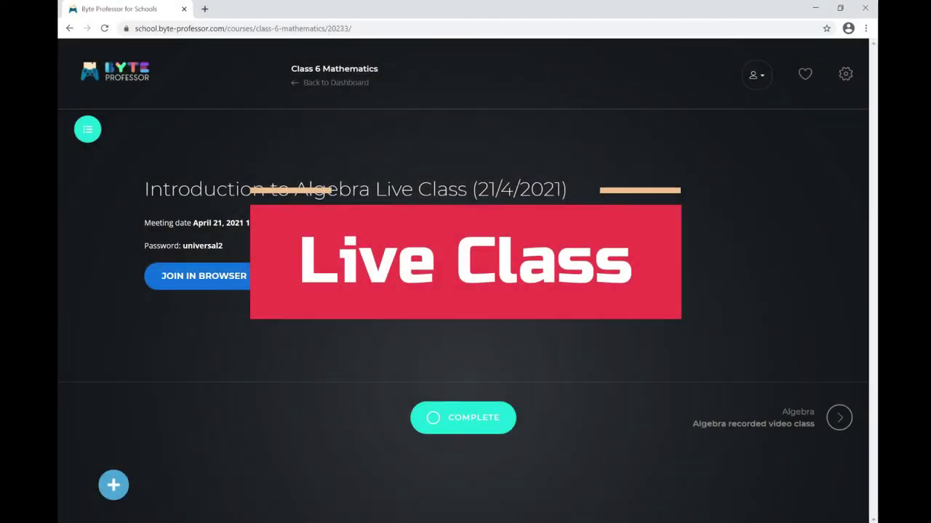
pyautogui.moveTo(375, 189); pyautogui.dragTo(542, 251)
pyautogui.click(247, 222)
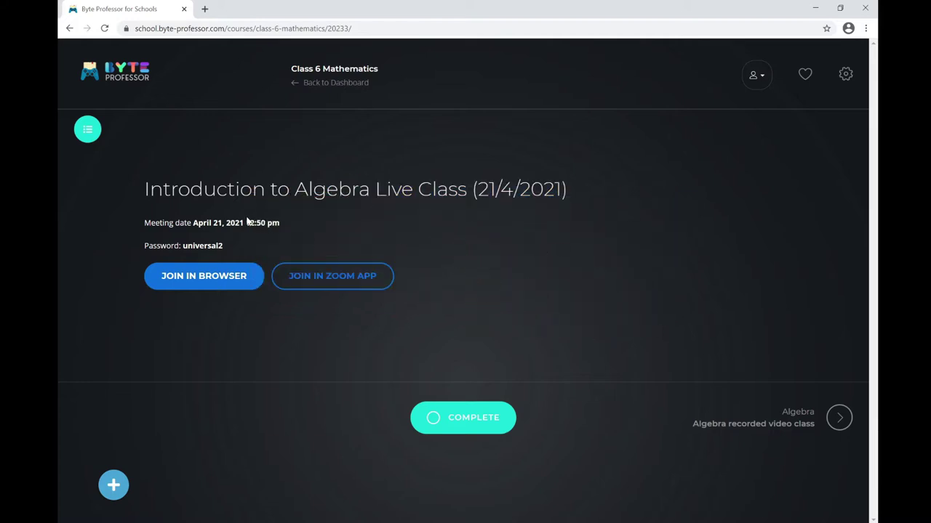
pyautogui.moveTo(246, 223); pyautogui.dragTo(267, 223)
pyautogui.click(263, 335)
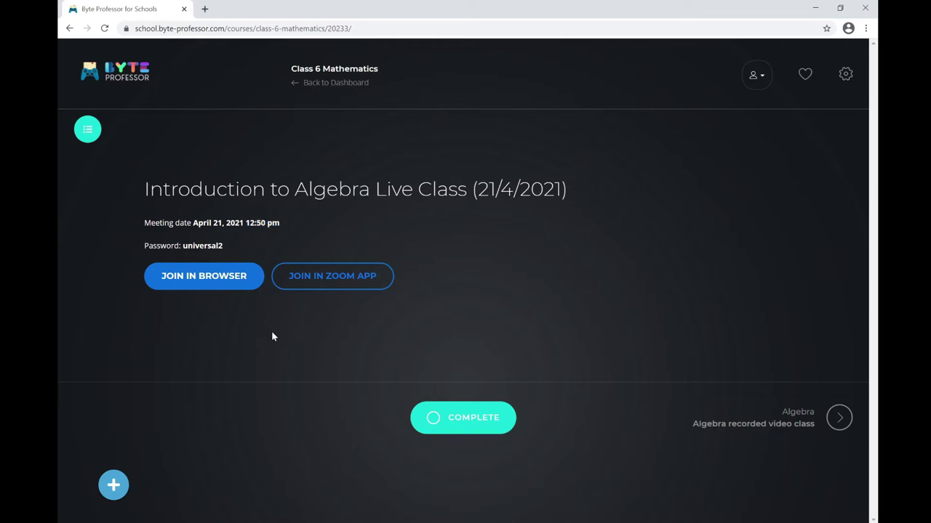
pyautogui.click(206, 291)
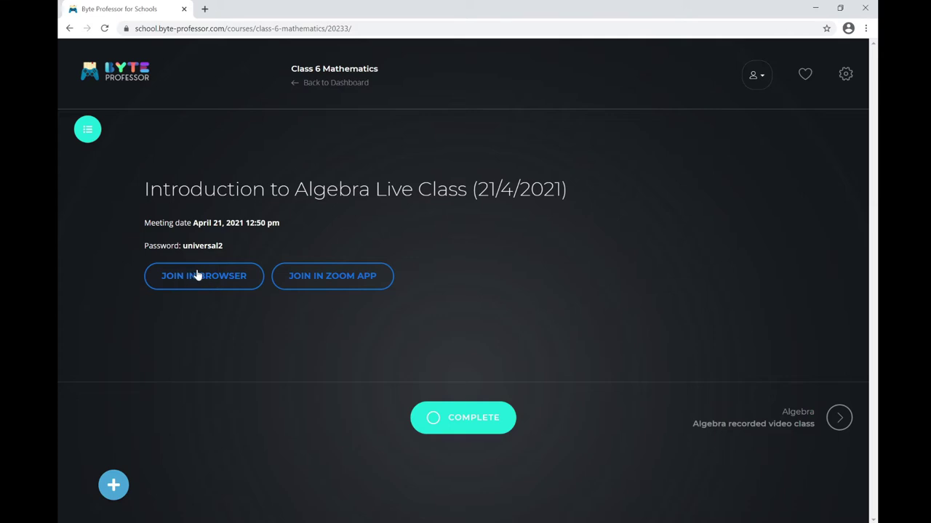
pyautogui.click(195, 277)
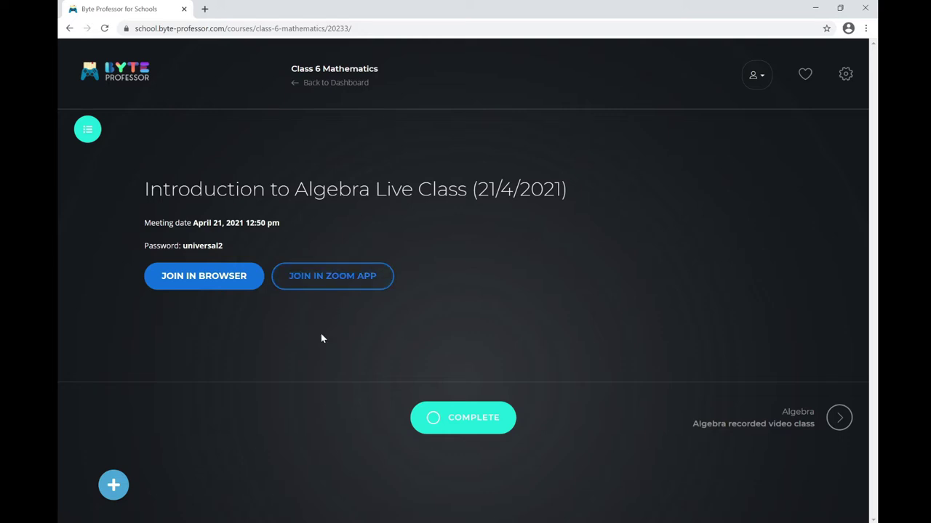
# Step: Join the live class in the browser using computer audio, with the microphone muted
pyautogui.click(184, 285)
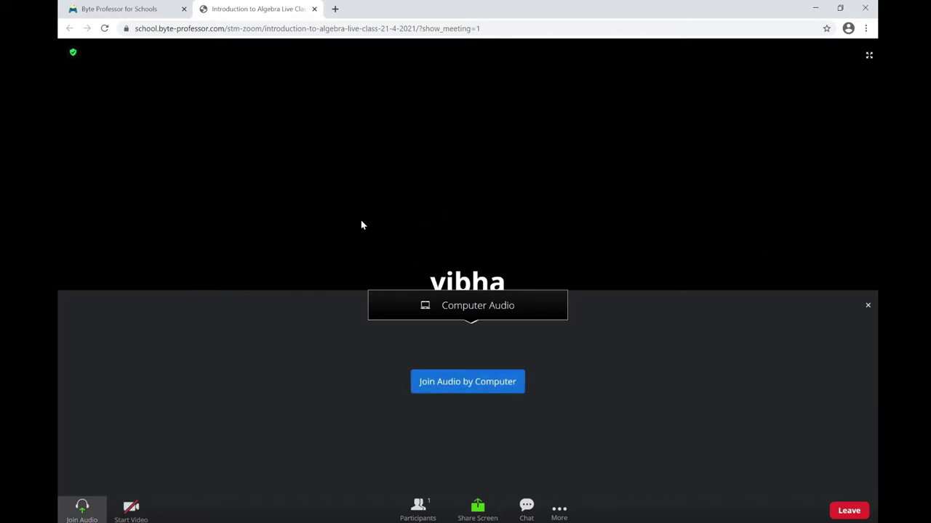
pyautogui.click(452, 387)
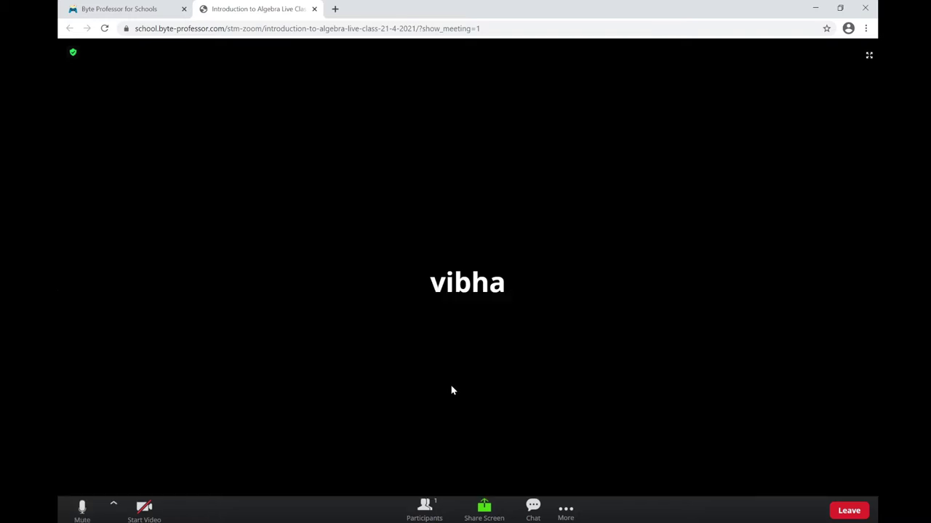
pyautogui.click(79, 512)
# Step: Launch the class meeting in the Zoom app from the lesson page, reaching the passcode prompt
pyautogui.click(116, 9)
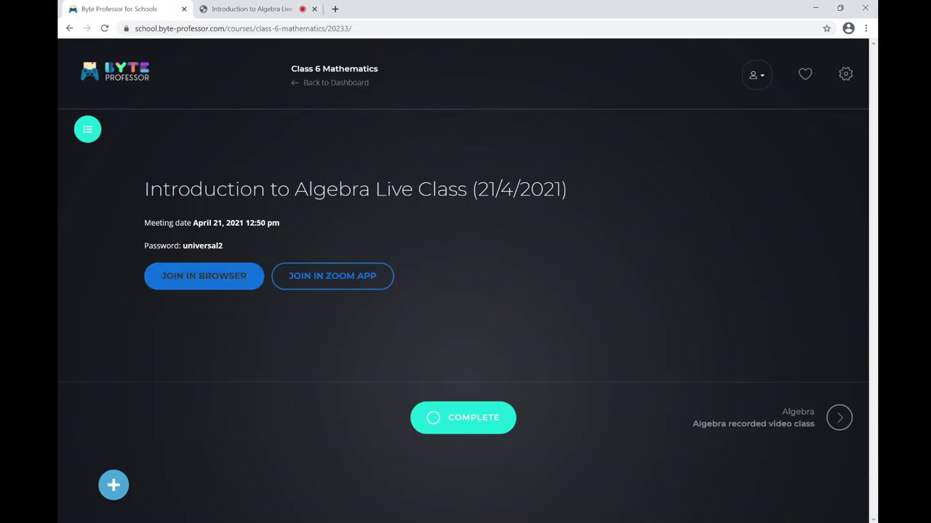
pyautogui.click(204, 277)
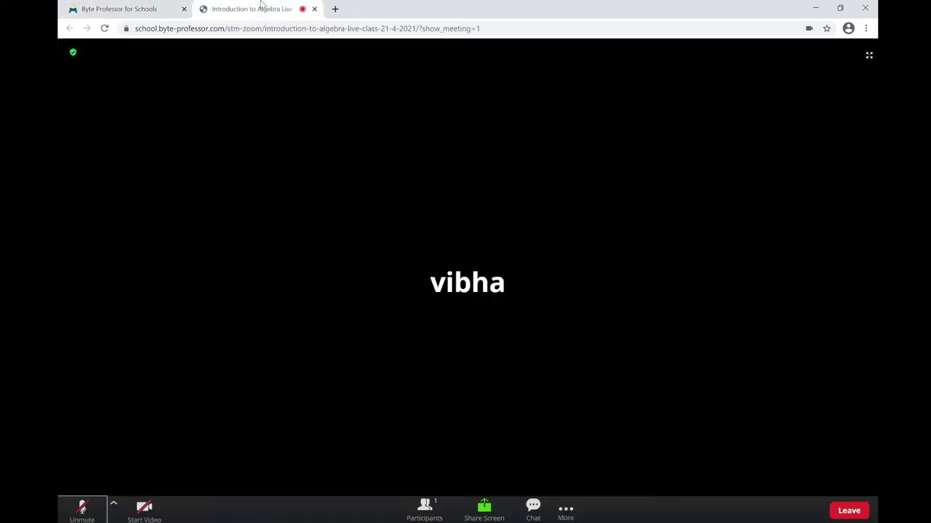
pyautogui.click(116, 5)
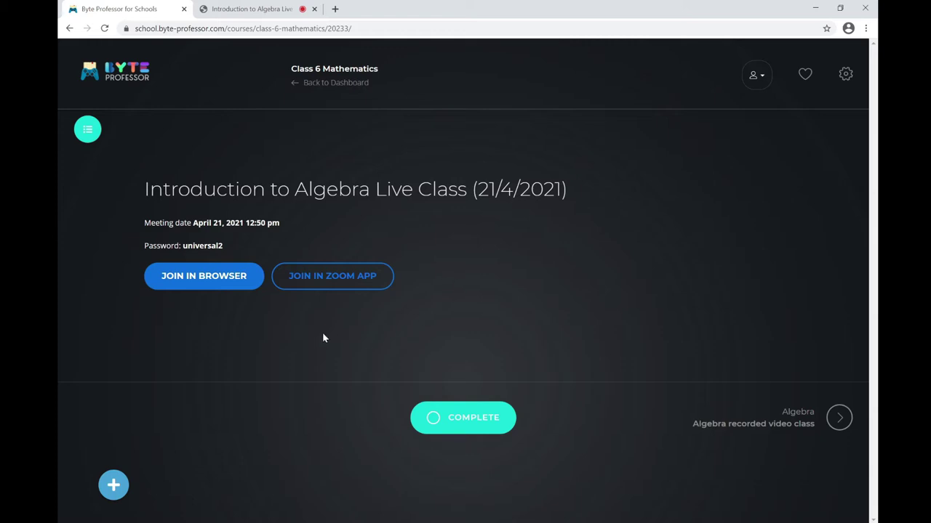
pyautogui.click(326, 283)
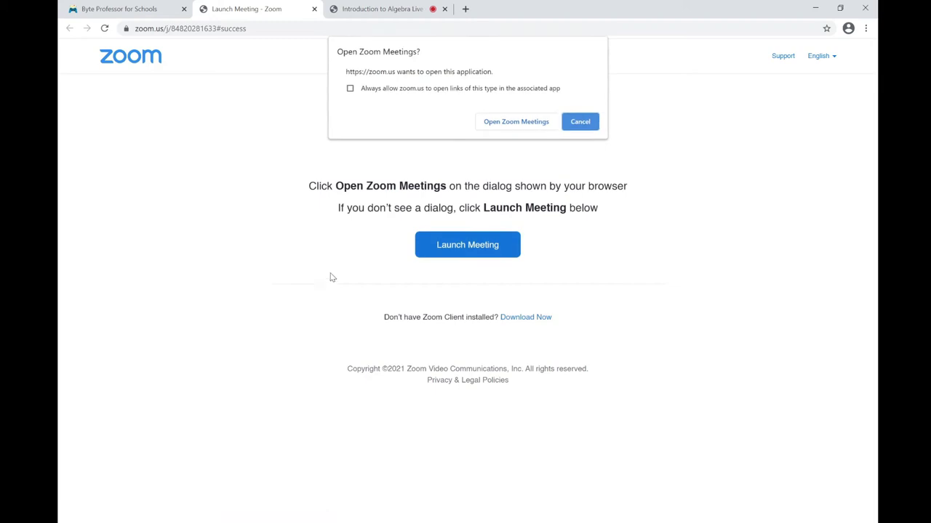
pyautogui.click(506, 123)
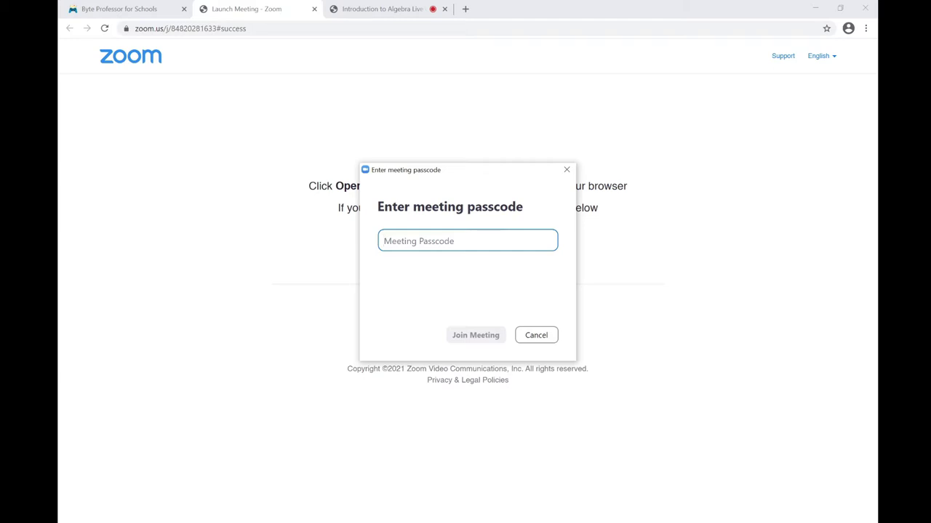
# Step: Copy the class password from the lesson page into Zoom's Meeting Passcode and join
pyautogui.click(123, 9)
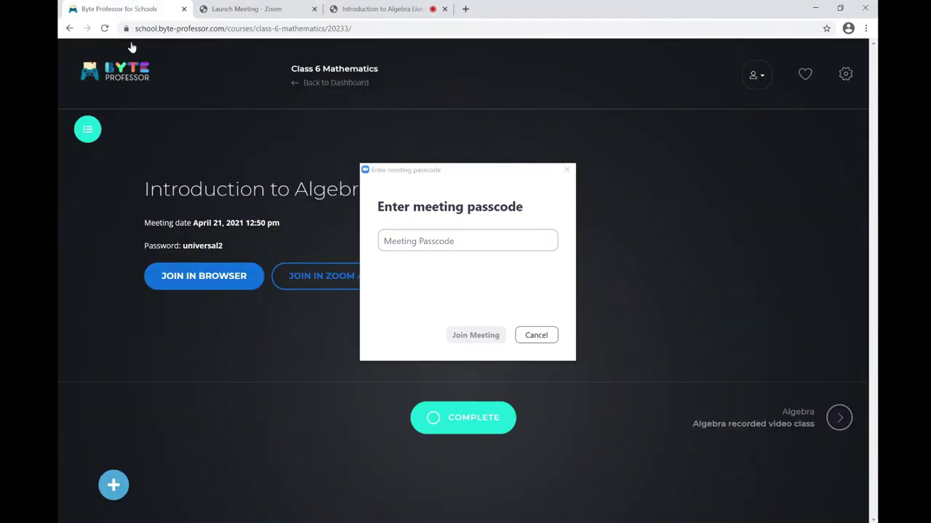
pyautogui.moveTo(182, 245); pyautogui.dragTo(233, 251)
pyautogui.rightClick(204, 247)
pyautogui.click(226, 255)
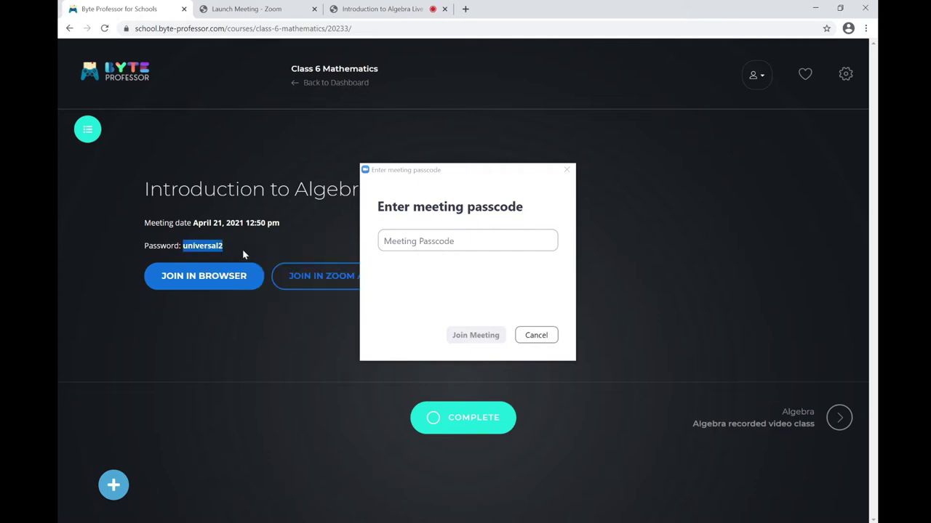
pyautogui.hotkey('alt', 'Tab')
pyautogui.hotkey('ctrl', 'v')
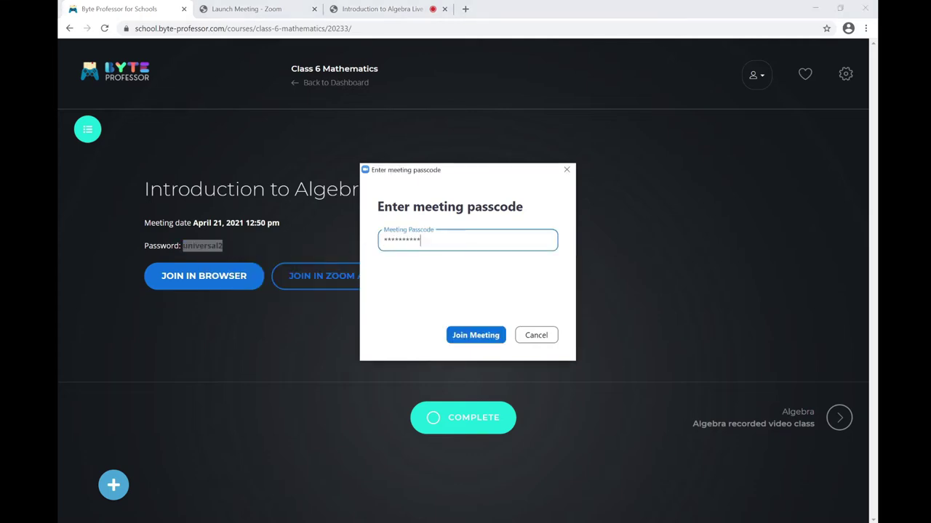
pyautogui.click(482, 336)
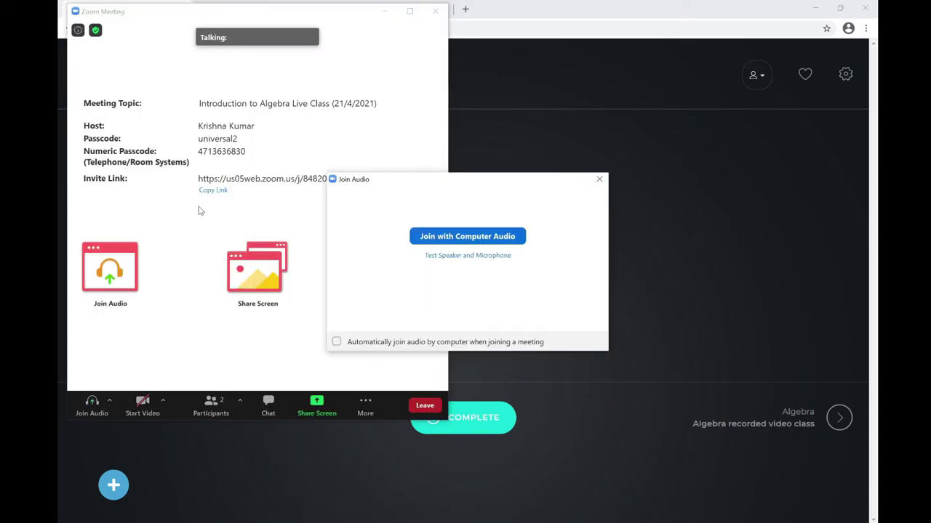
# Step: Join with computer audio, minimise the Zoom meeting window and return to the lesson page
pyautogui.click(450, 240)
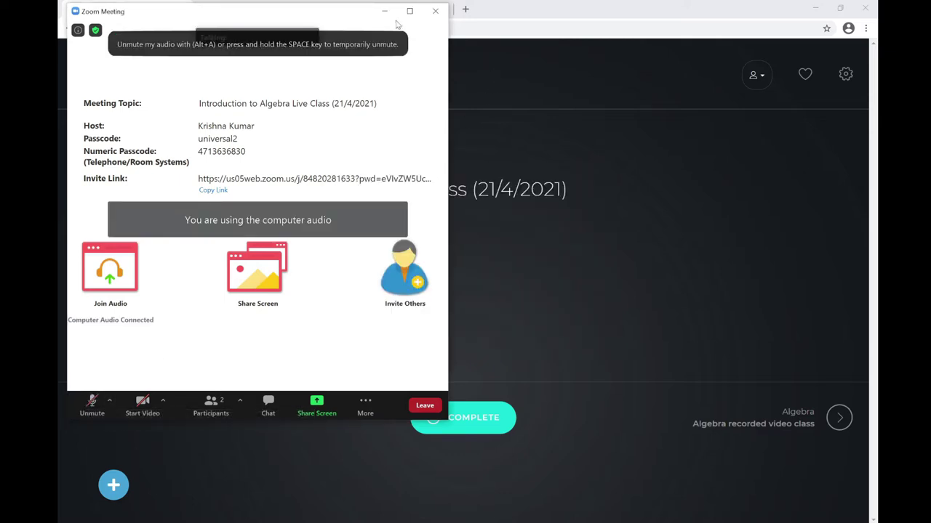
pyautogui.moveTo(326, 13); pyautogui.dragTo(474, 71)
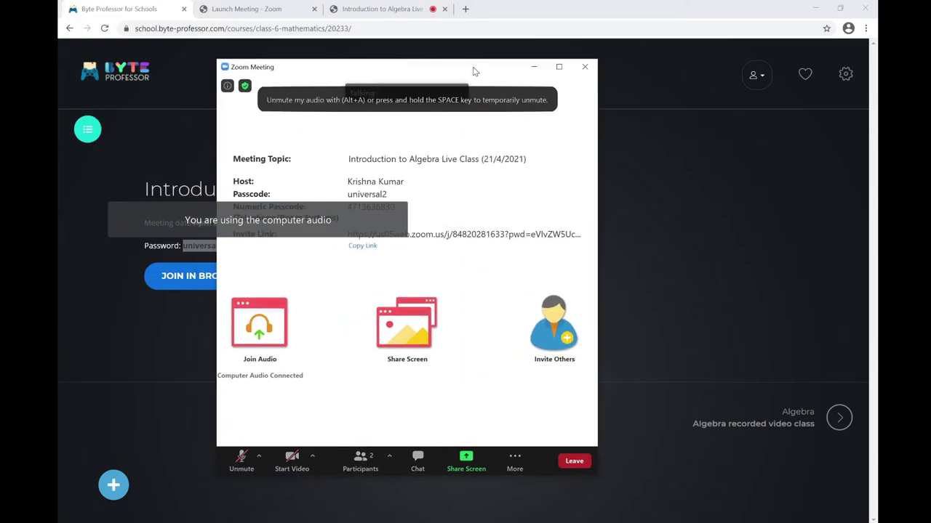
pyautogui.click(533, 66)
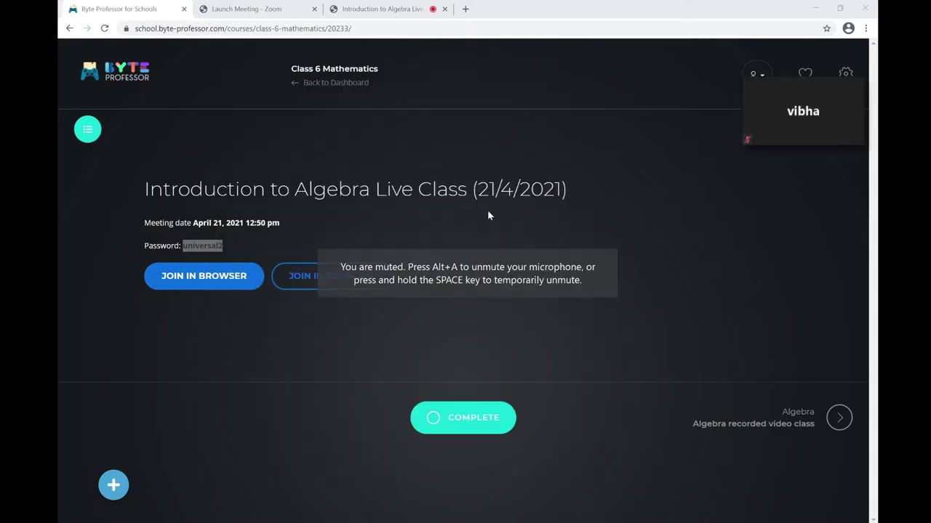
pyautogui.click(466, 218)
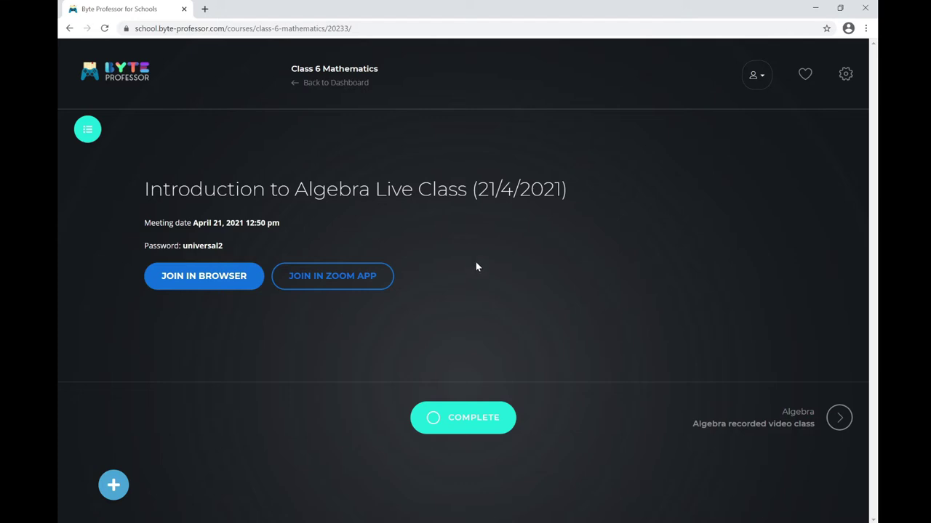
# Step: Open the Course sections panel, re-expanding Section 1 to list Algebra's five lessons
pyautogui.click(87, 129)
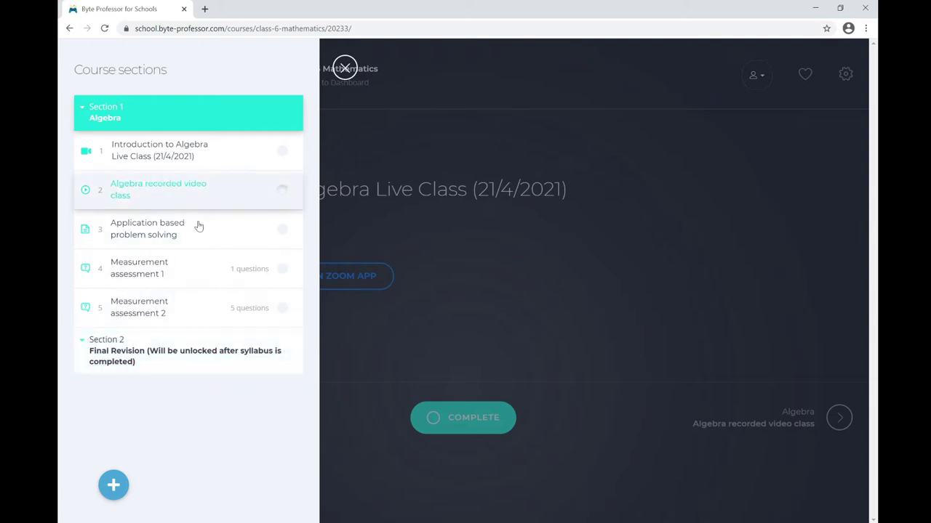
pyautogui.click(82, 109)
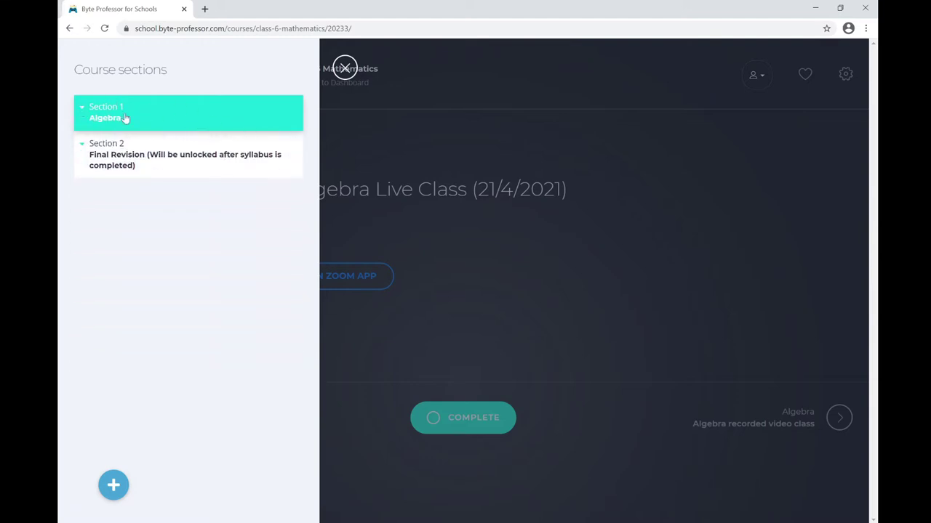
pyautogui.click(83, 110)
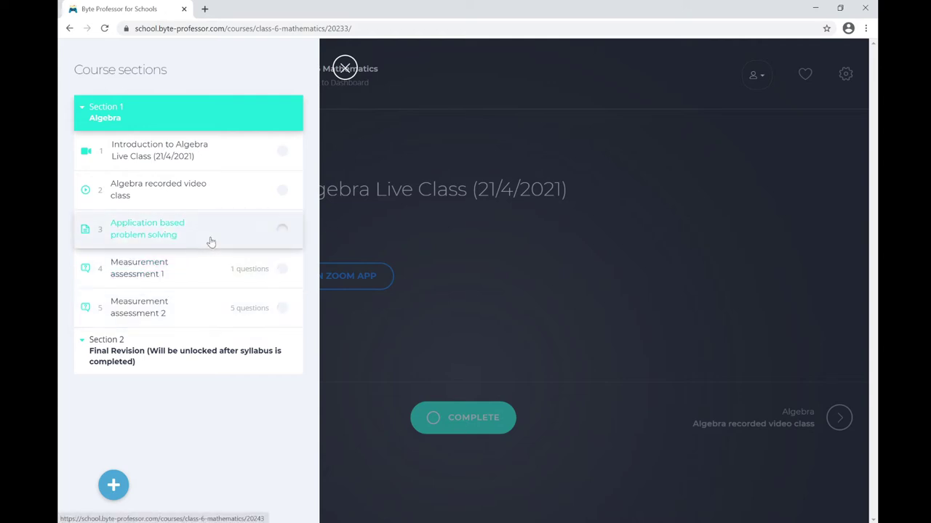
pyautogui.click(344, 68)
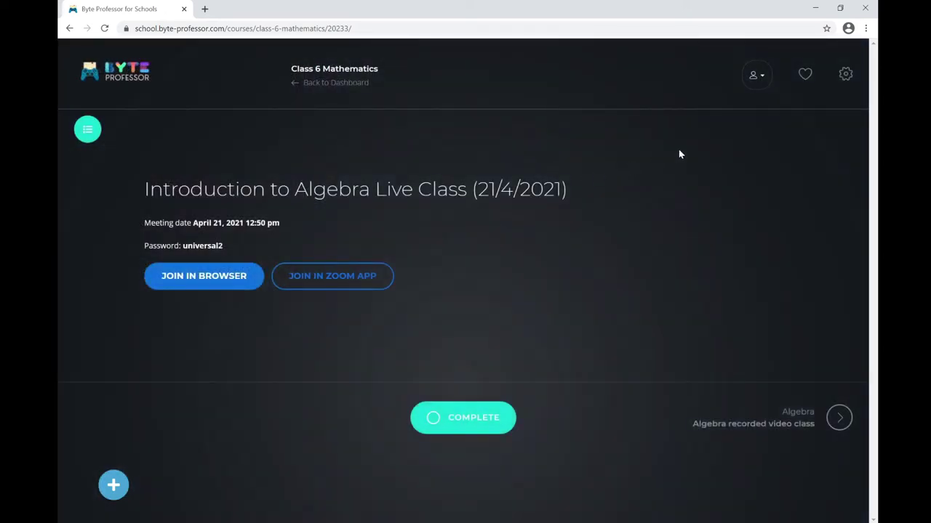
pyautogui.click(755, 77)
pyautogui.click(88, 129)
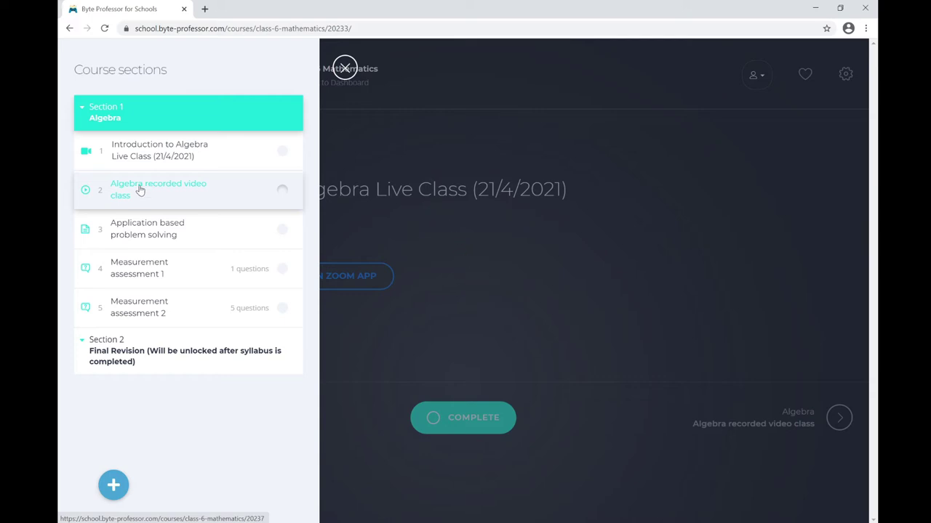
pyautogui.click(140, 190)
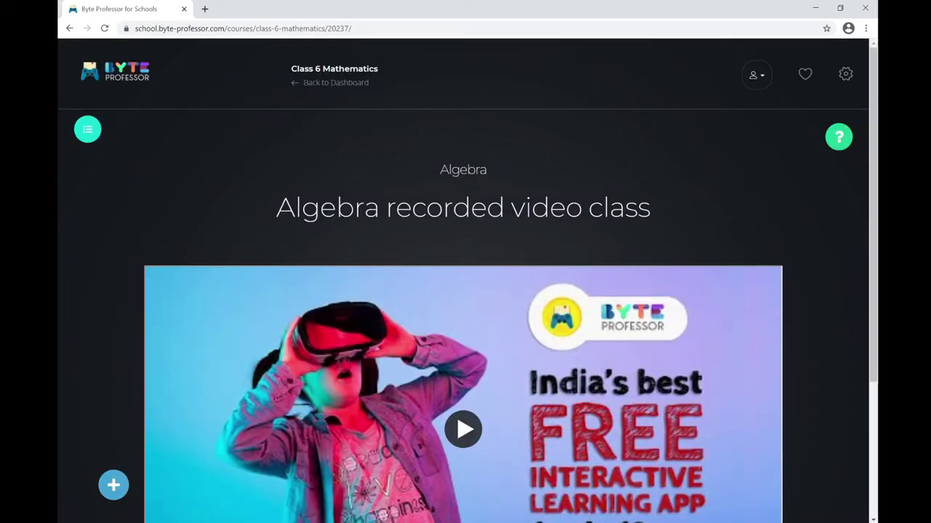
pyautogui.scroll(-3, 749, 222)
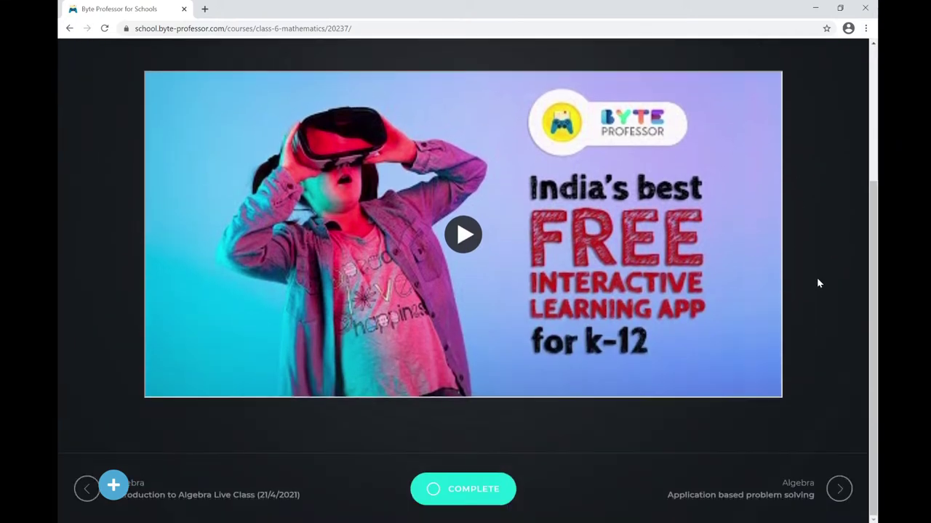
pyautogui.scroll(3, 816, 281)
pyautogui.scroll(-3, 817, 280)
pyautogui.scroll(2, 461, 235)
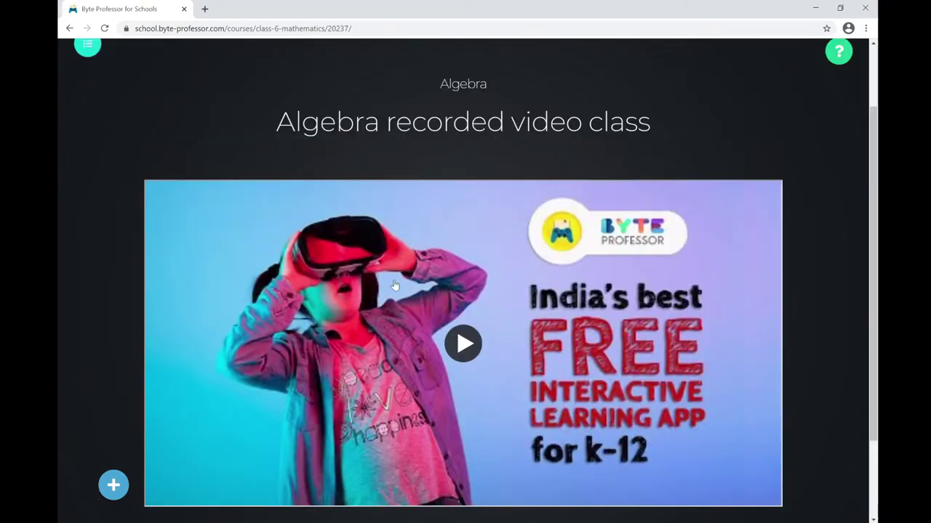
pyautogui.scroll(2, 626, 301)
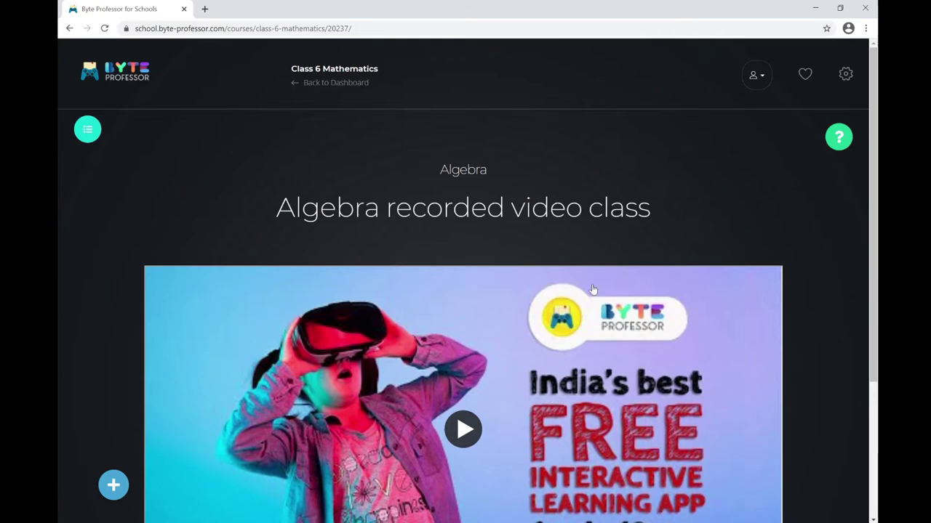
pyautogui.scroll(-3, 736, 230)
pyautogui.scroll(3, 744, 234)
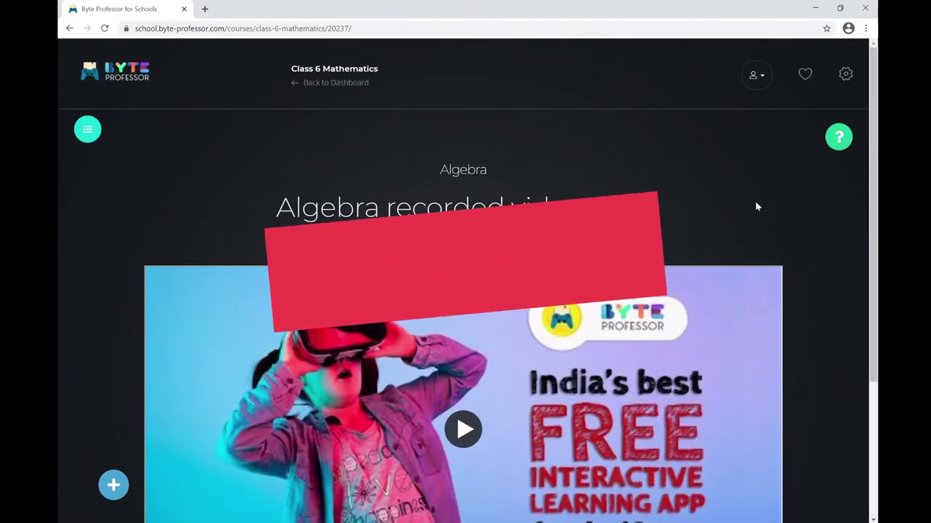
# Step: Post 'Hi Mam , what are the applications of Algebra' as a lesson question, then close the panel
pyautogui.click(839, 142)
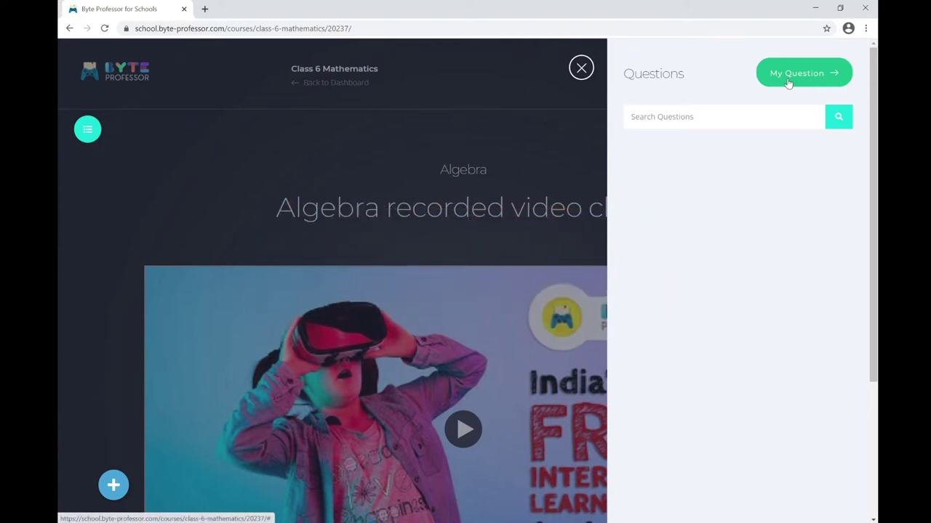
pyautogui.click(788, 82)
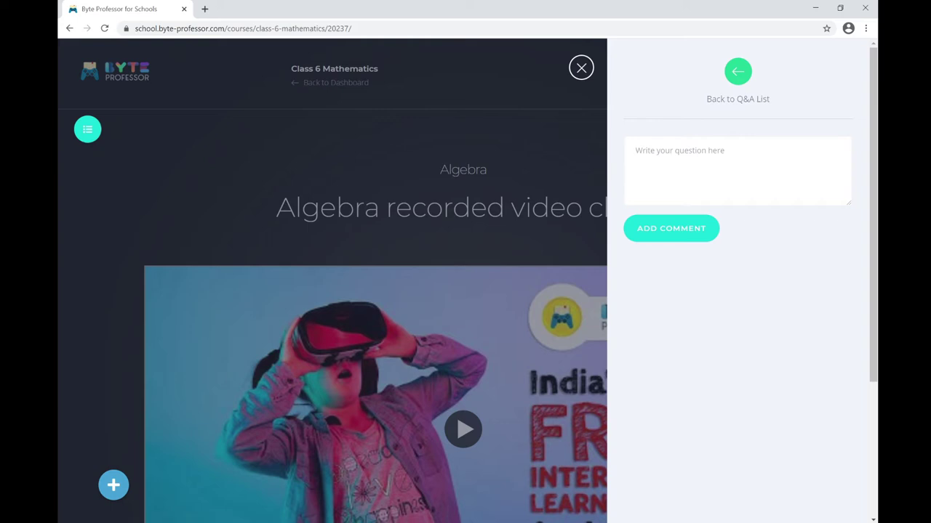
pyautogui.write('Hi Mam , what are the appl')
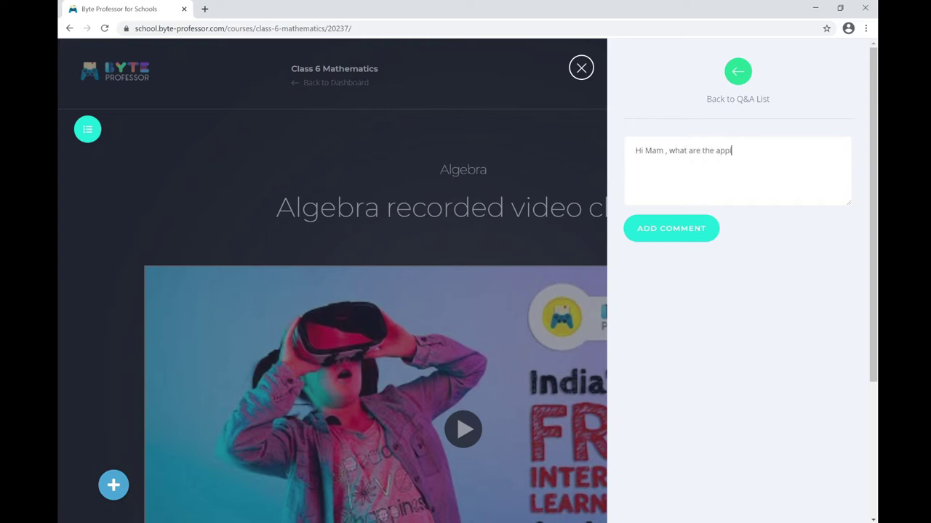
pyautogui.write('ications of Algebra ?')
pyautogui.click(650, 238)
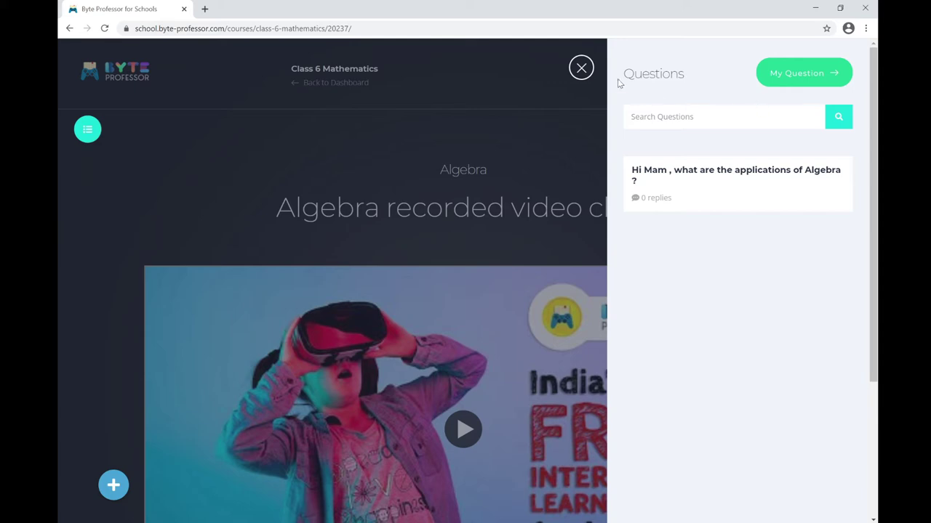
pyautogui.click(581, 69)
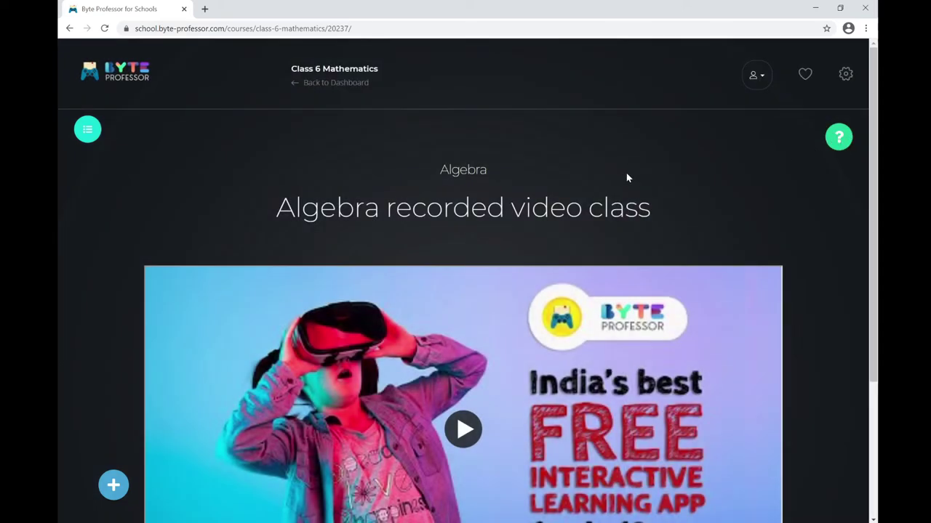
# Step: Advance to the next lesson, Application based problem solving, via the bottom-right arrow
pyautogui.scroll(-2, 616, 211)
pyautogui.scroll(2, 617, 211)
pyautogui.click(88, 130)
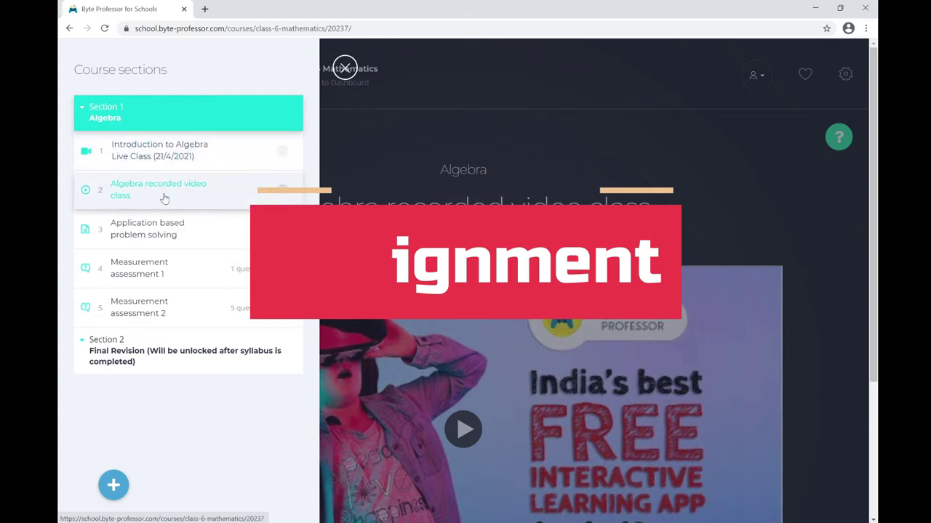
pyautogui.click(345, 68)
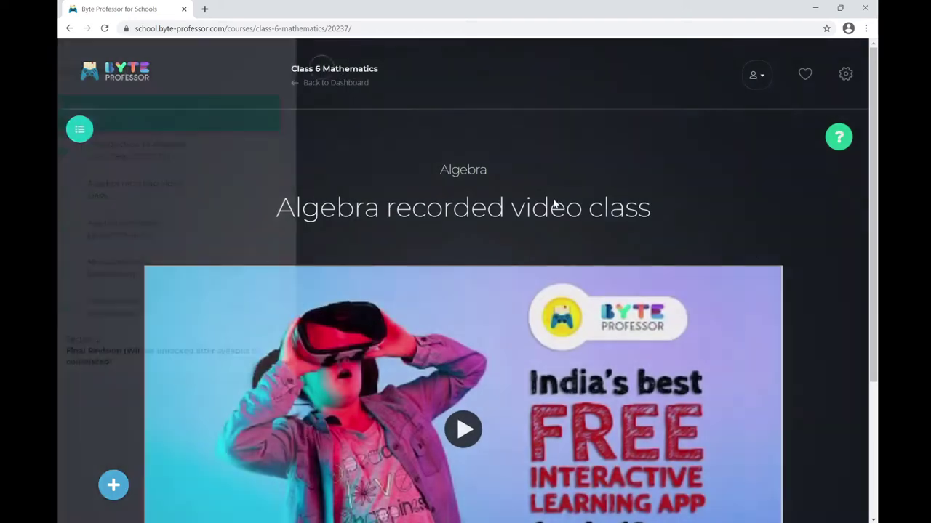
pyautogui.scroll(-3, 805, 264)
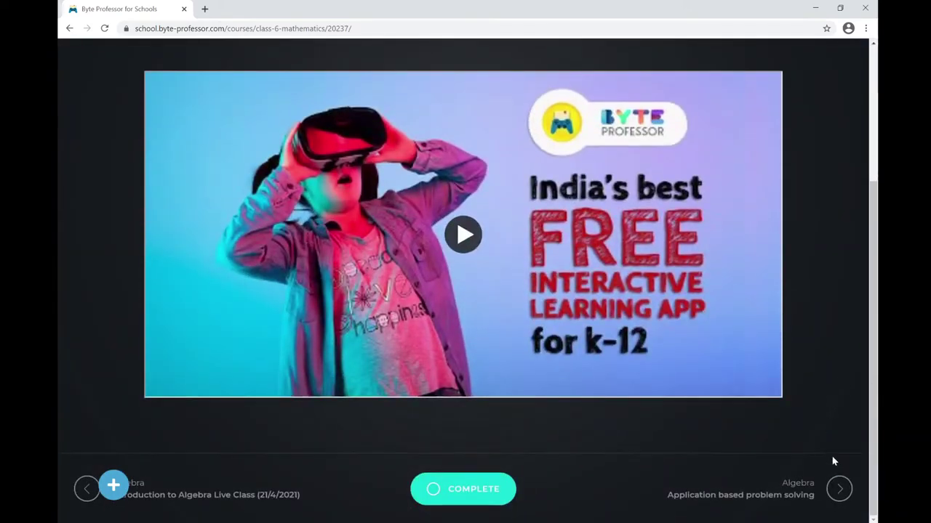
pyautogui.click(836, 493)
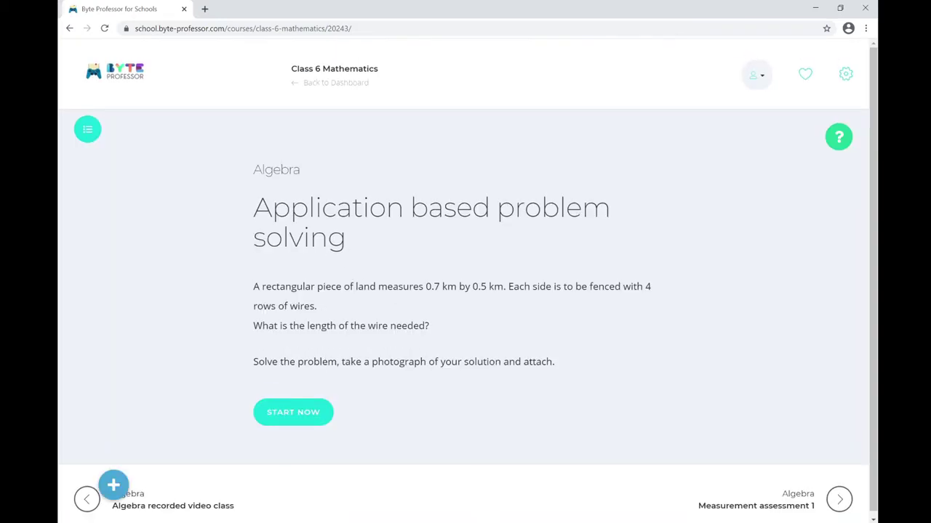
# Step: Read the fence-wire problem (0.7 km by 0.5 km land, 4 wire rows) and start the assignment
pyautogui.moveTo(349, 245); pyautogui.dragTo(243, 209)
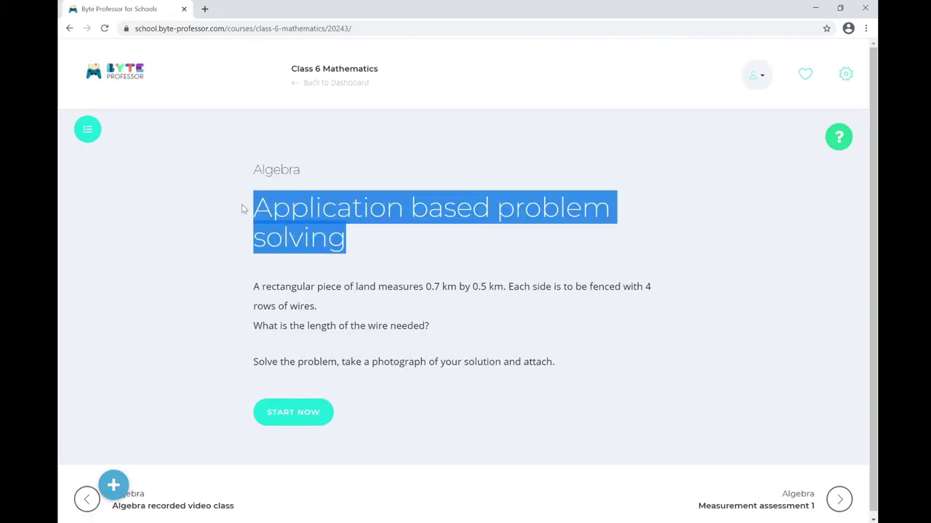
pyautogui.click(376, 251)
pyautogui.moveTo(252, 287); pyautogui.dragTo(441, 328)
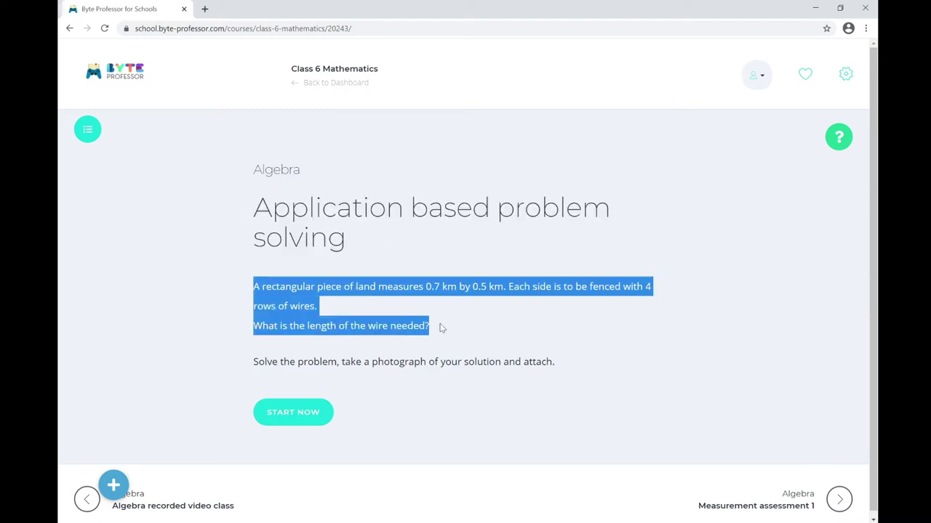
pyautogui.click(253, 370)
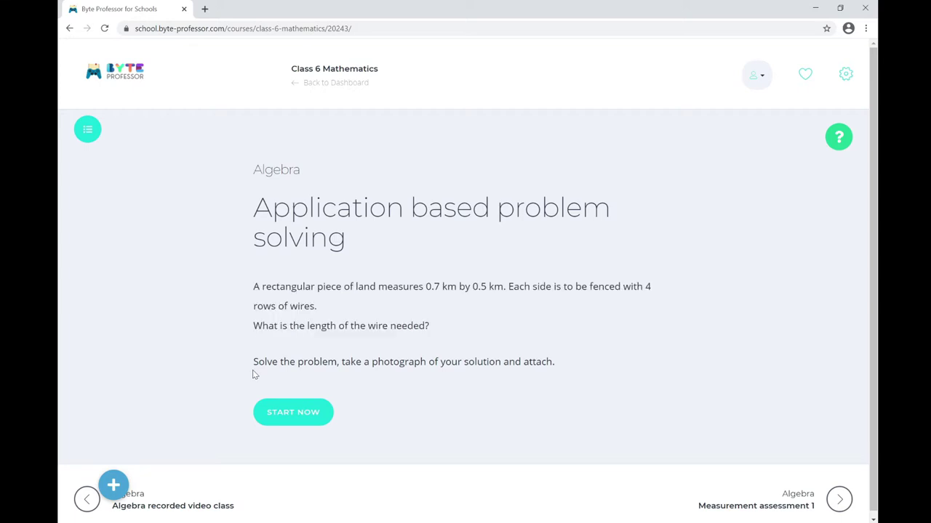
pyautogui.moveTo(258, 362); pyautogui.dragTo(553, 364)
pyautogui.click(601, 352)
pyautogui.click(294, 399)
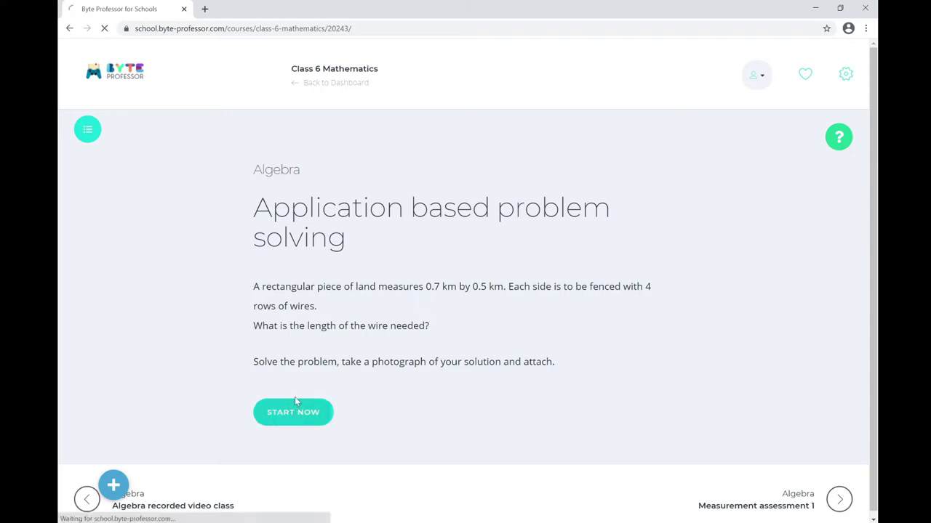
# Step: Scroll through the empty answer form to see the editor, Attach files and SEND ASSIGNMENT
pyautogui.scroll(-1, 143, 311)
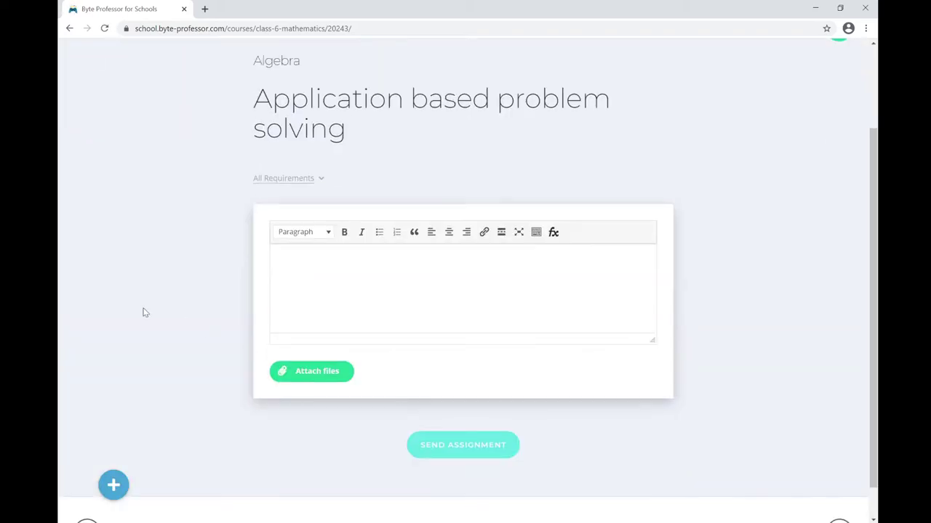
pyautogui.scroll(1, 143, 311)
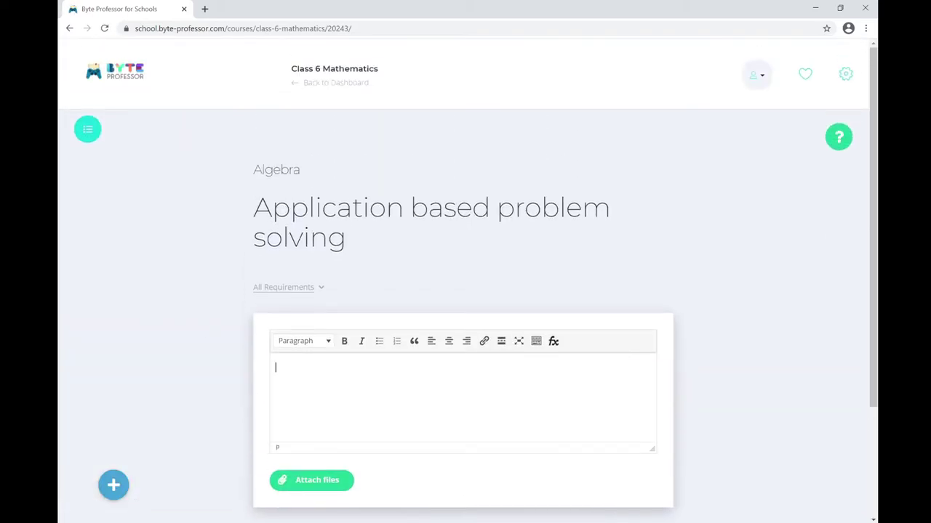
pyautogui.scroll(-2, 184, 352)
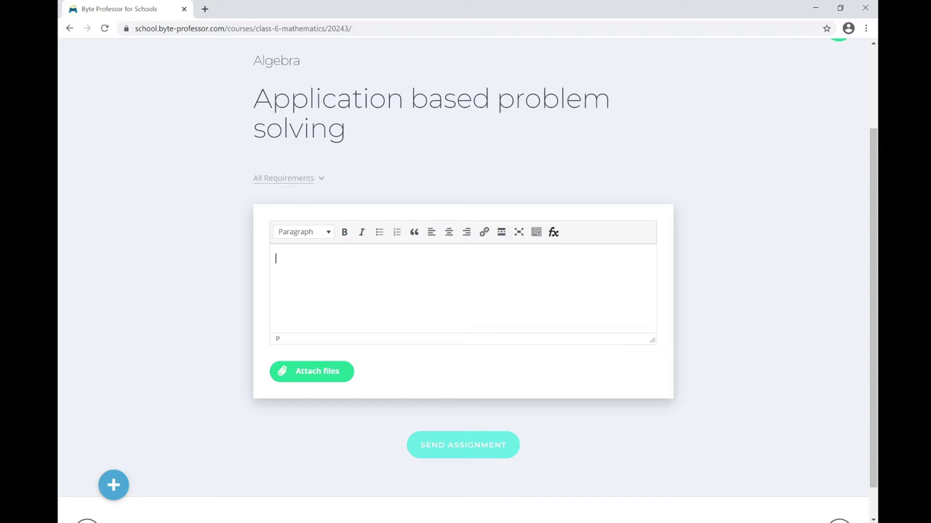
pyautogui.scroll(1, 466, 291)
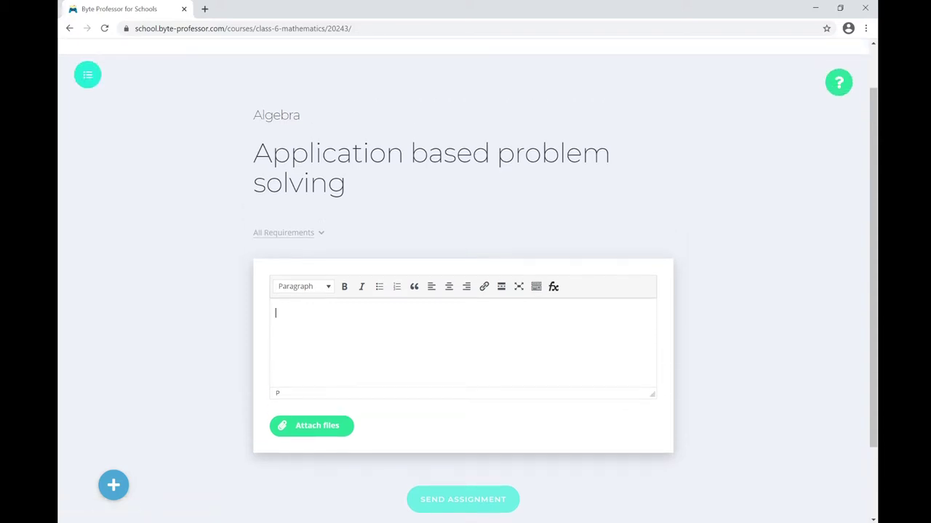
pyautogui.scroll(-1, 465, 291)
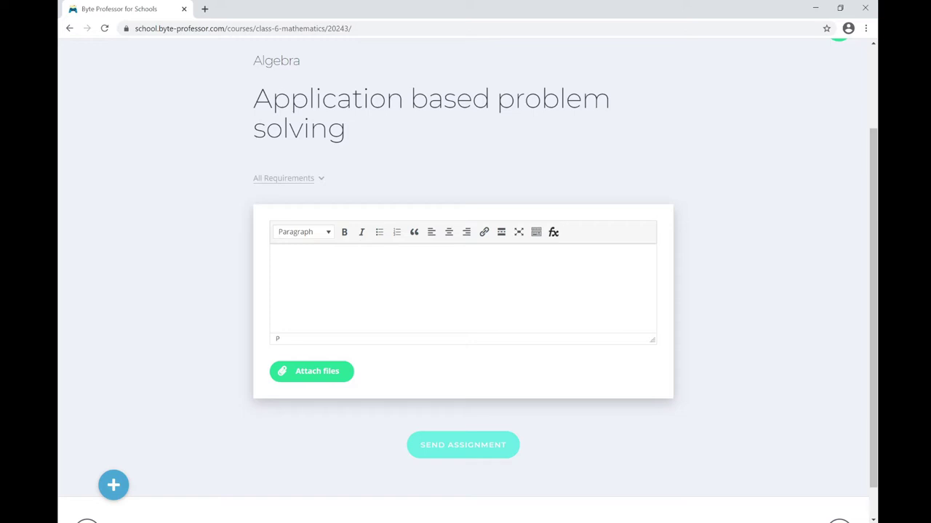
pyautogui.scroll(1, 465, 291)
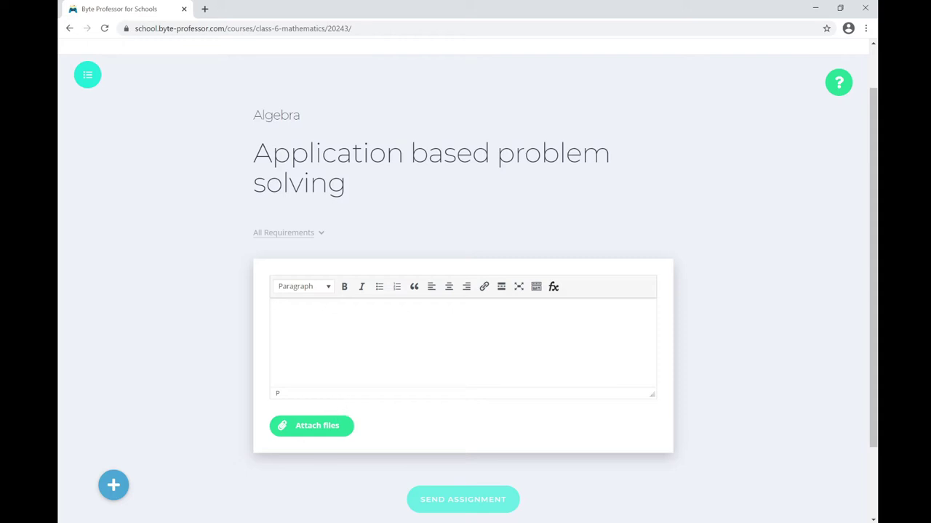
pyautogui.scroll(1, 317, 349)
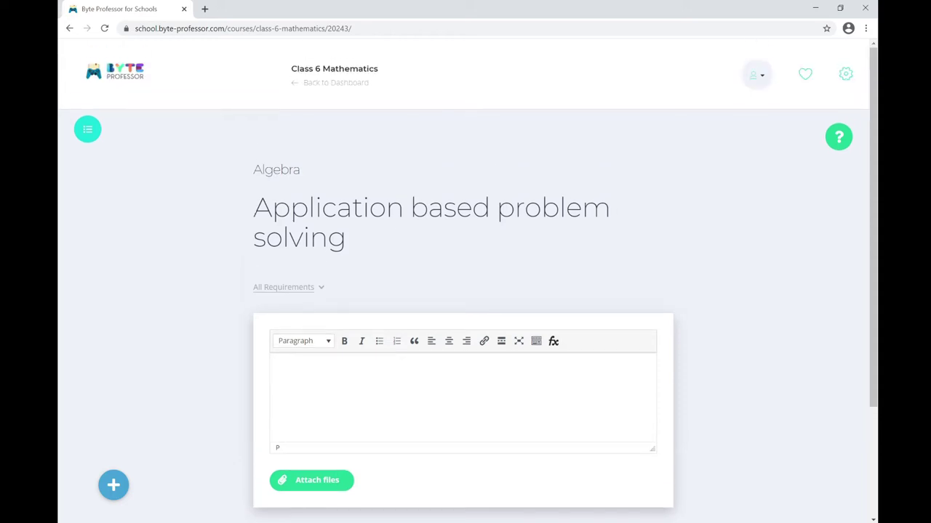
# Step: Write 'Mam, Please find the attachment for the answe…' in the editor, correcting 'attchment' to 'attachment'
pyautogui.write('Mam, Please find the attchment for')
pyautogui.rightClick(381, 368)
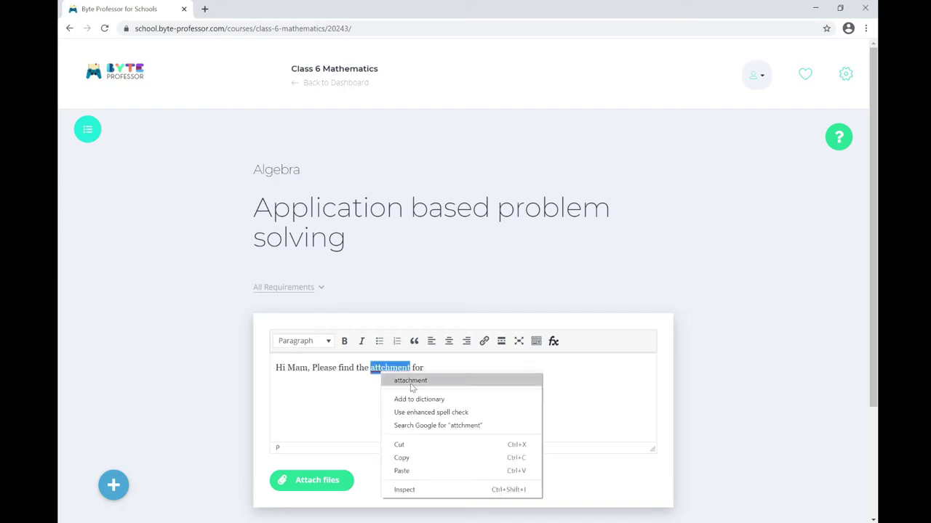
pyautogui.click(411, 381)
pyautogui.write('the answers.')
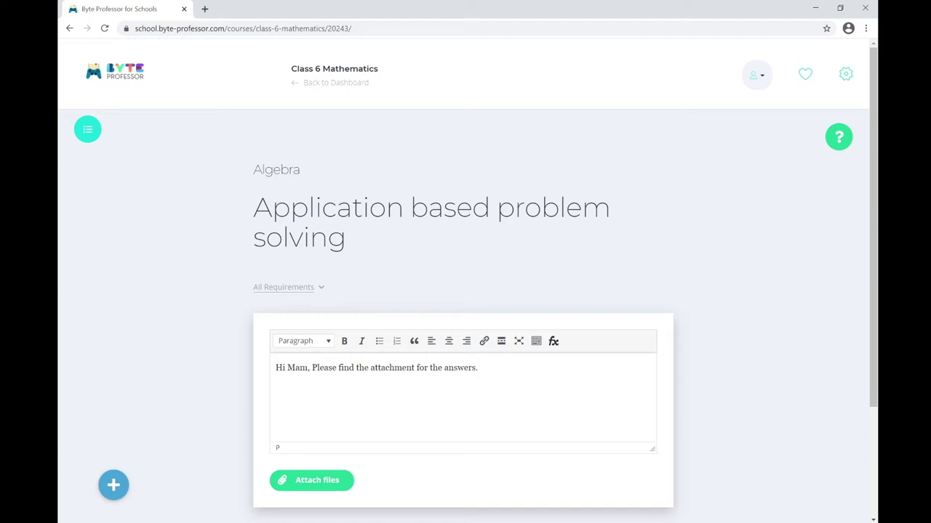
# Step: Attach the figure 1.jpg image from Pictures to the assignment
pyautogui.click(305, 482)
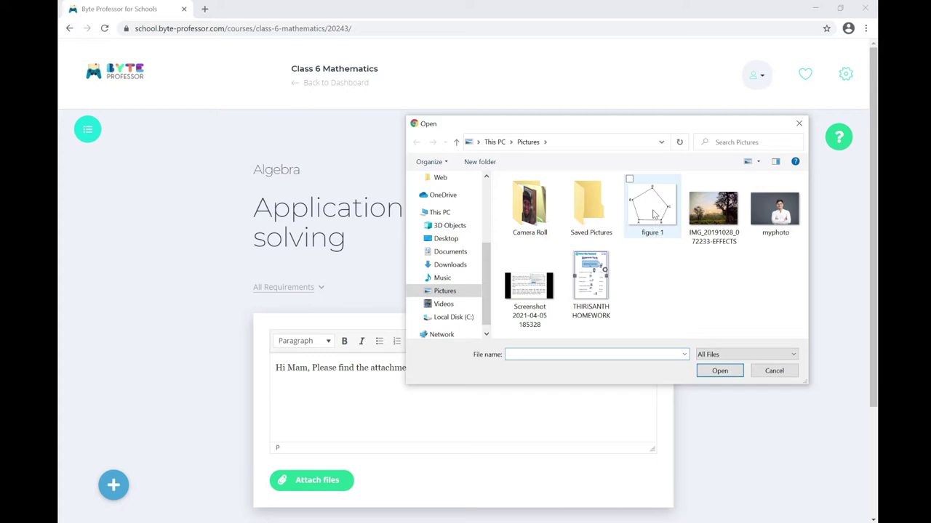
pyautogui.click(653, 213)
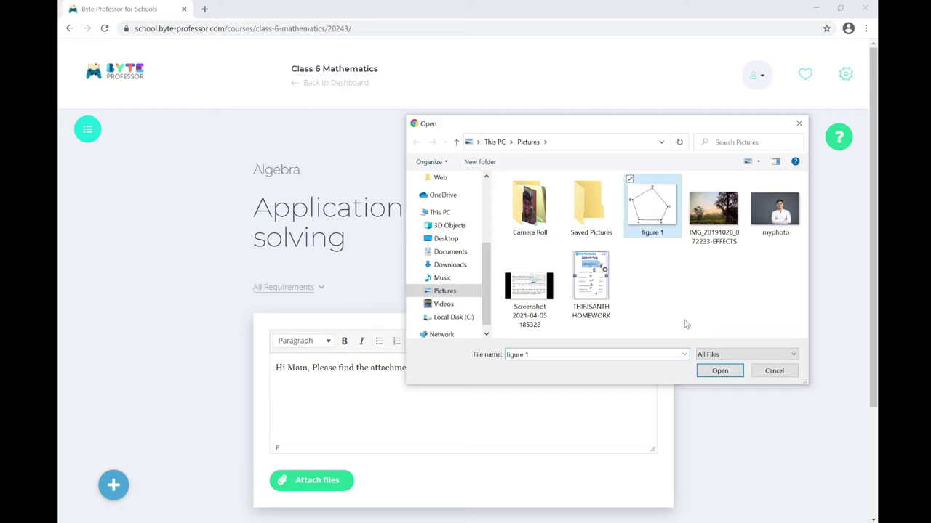
pyautogui.click(719, 371)
pyautogui.scroll(-2, 363, 402)
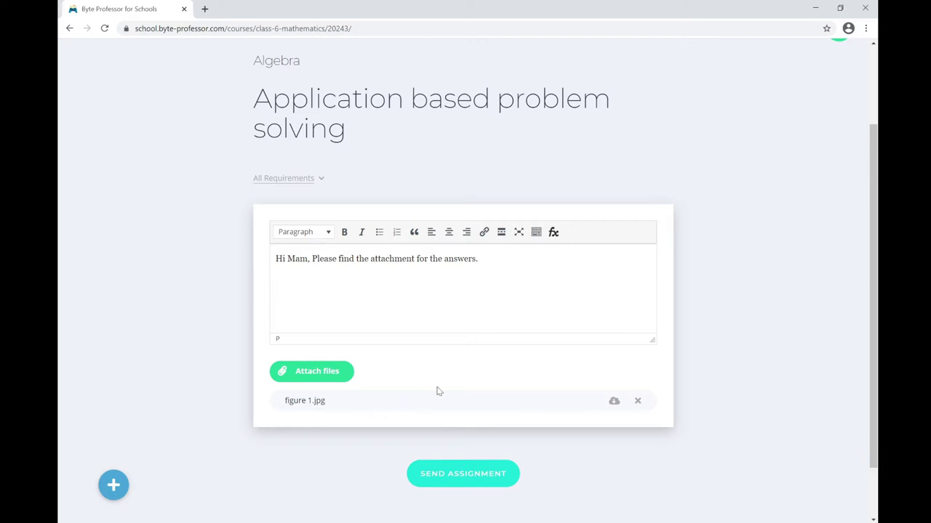
pyautogui.scroll(-3, 466, 393)
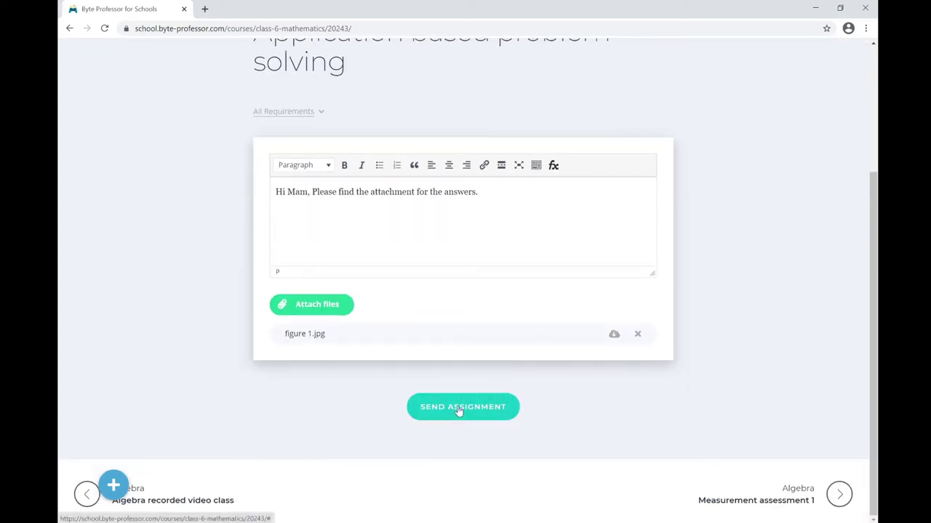
# Step: Submit the assignment and check its pending review status
pyautogui.click(464, 407)
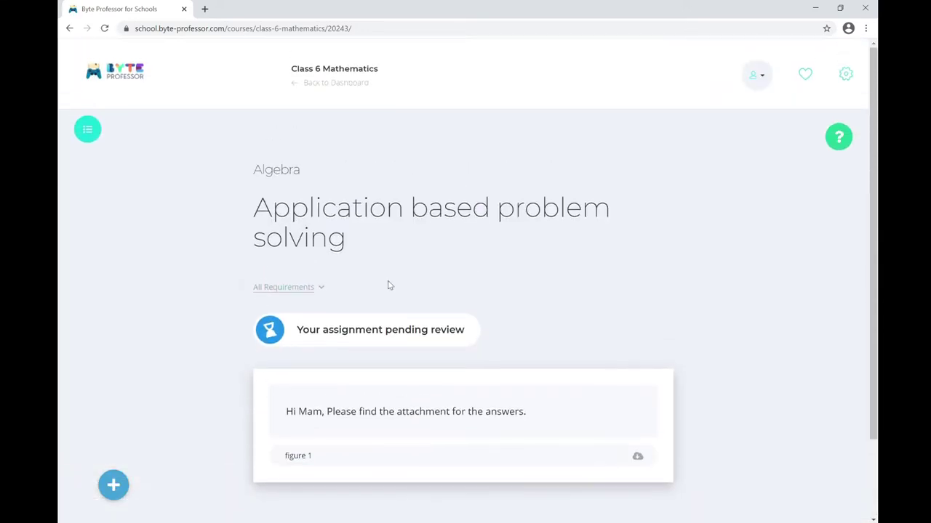
pyautogui.scroll(-1, 308, 293)
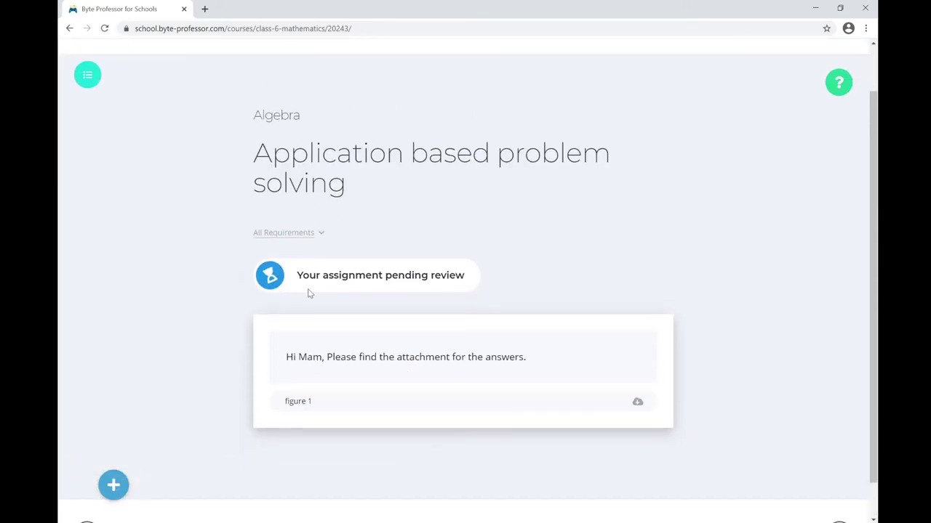
pyautogui.moveTo(302, 275); pyautogui.dragTo(500, 271)
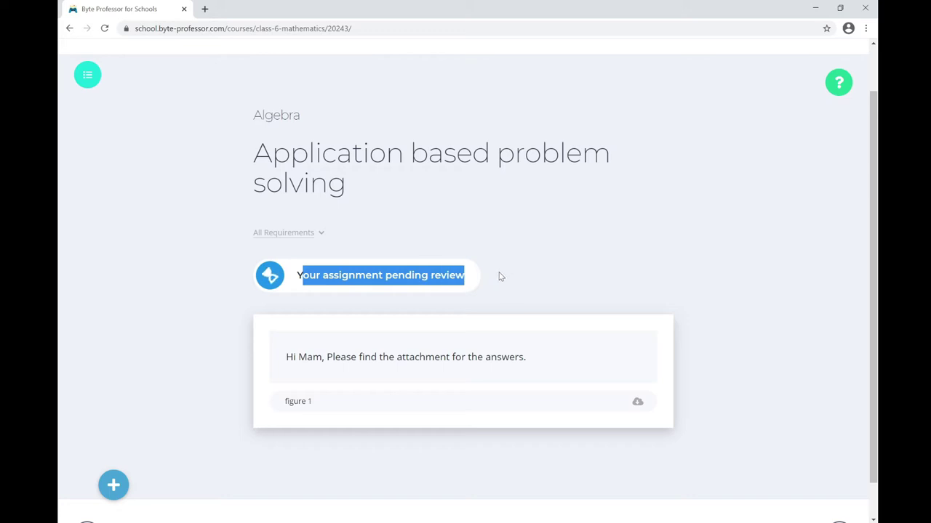
pyautogui.click(501, 276)
# Step: Show the Course Sections sidebar for Class 6 Mathematics
pyautogui.scroll(-1, 500, 276)
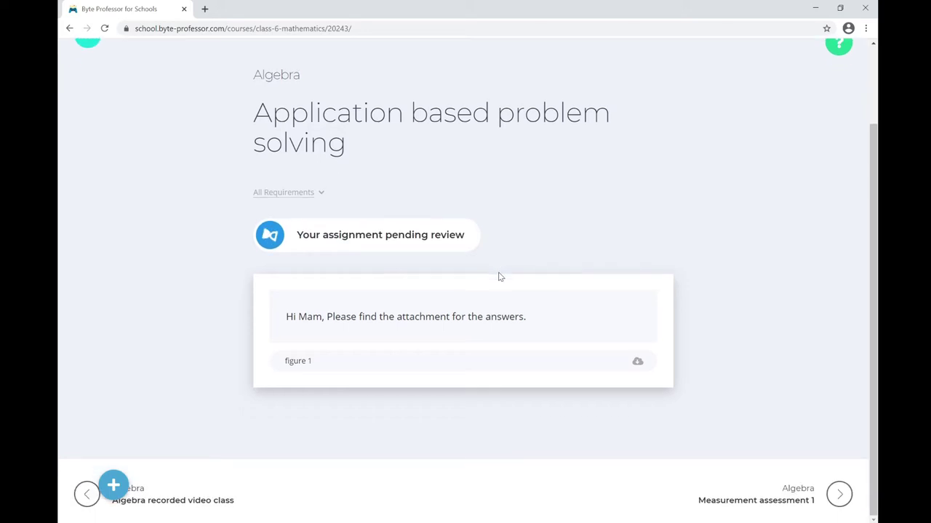
pyautogui.scroll(2, 499, 277)
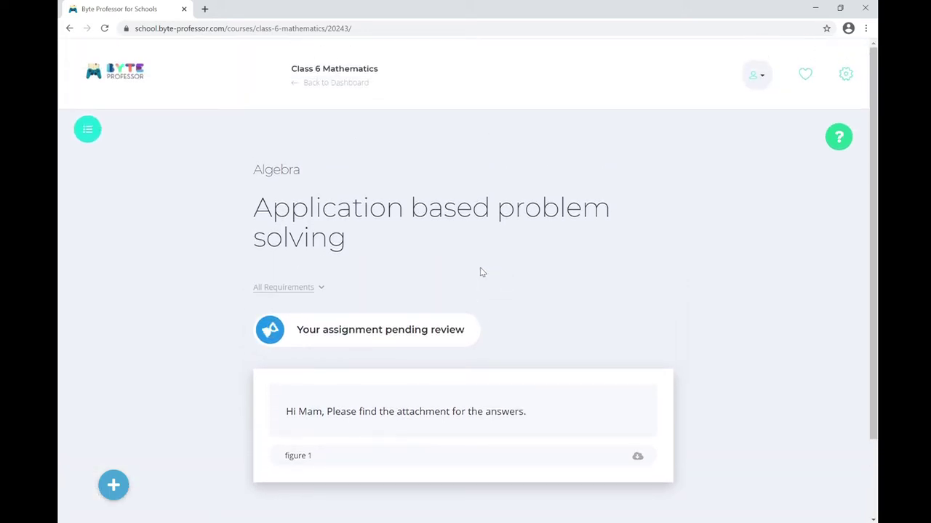
pyautogui.scroll(-2, 480, 270)
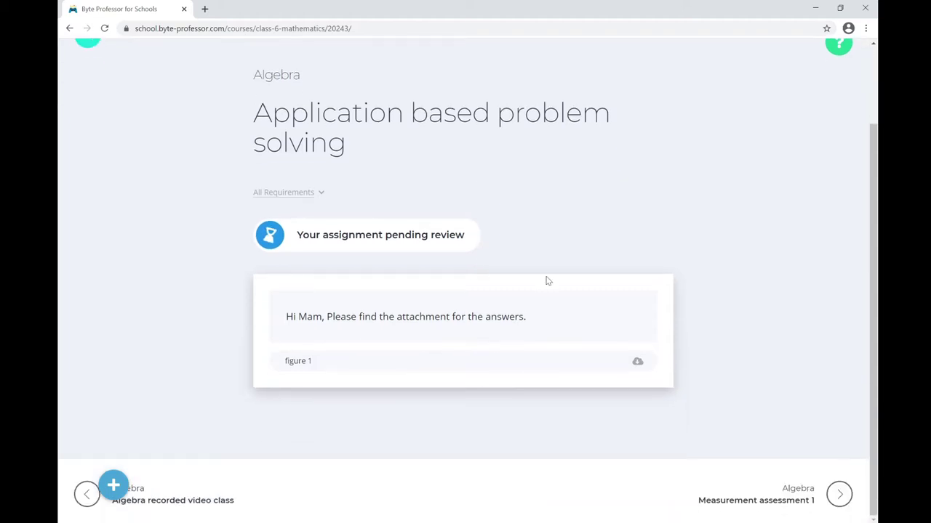
pyautogui.scroll(2, 548, 282)
pyautogui.click(88, 130)
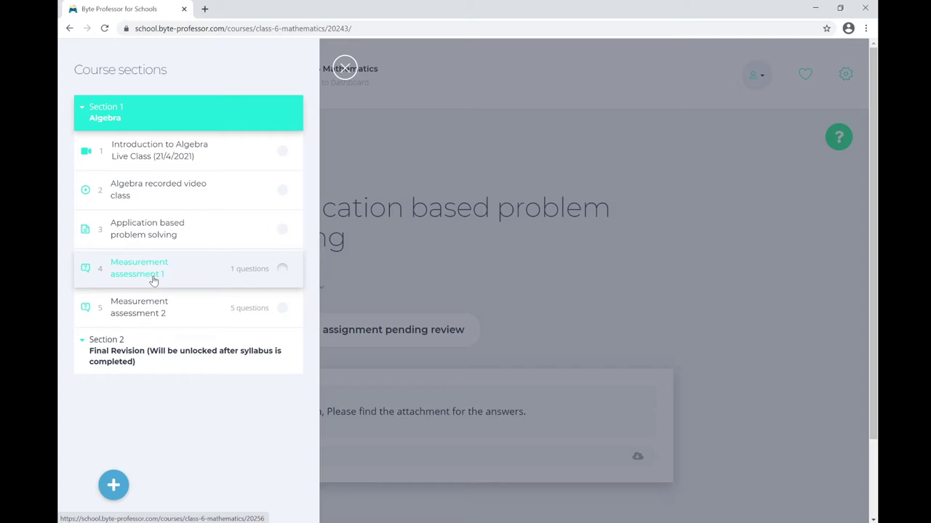
# Step: Open the Measurement assessment 2 lesson and start its quiz
pyautogui.click(134, 313)
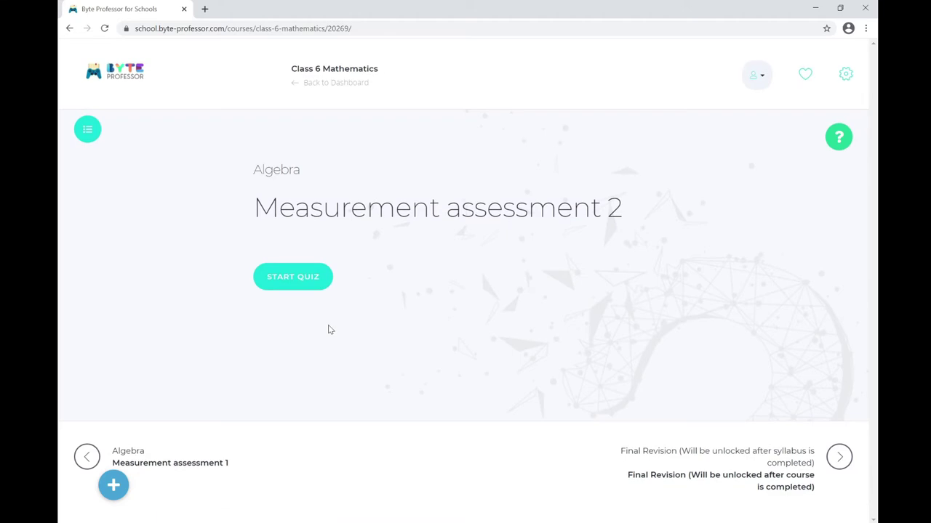
pyautogui.click(309, 277)
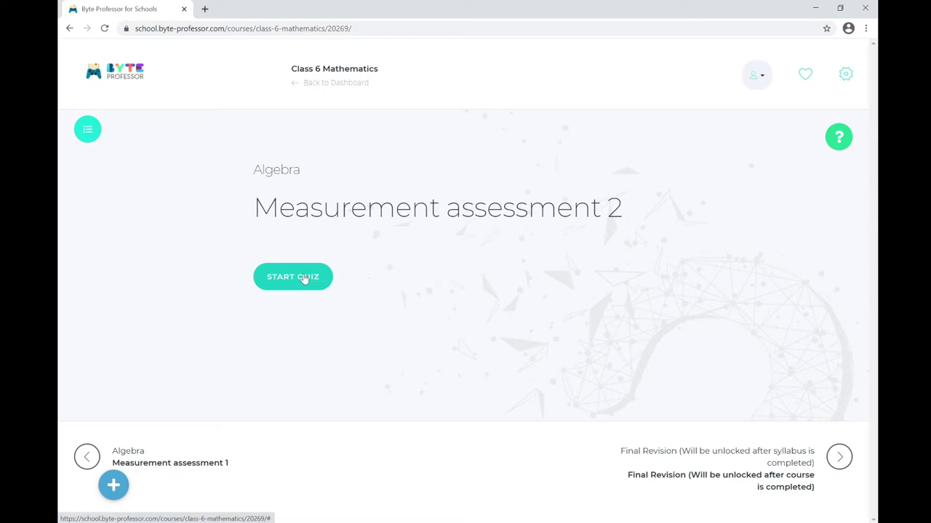
pyautogui.click(305, 280)
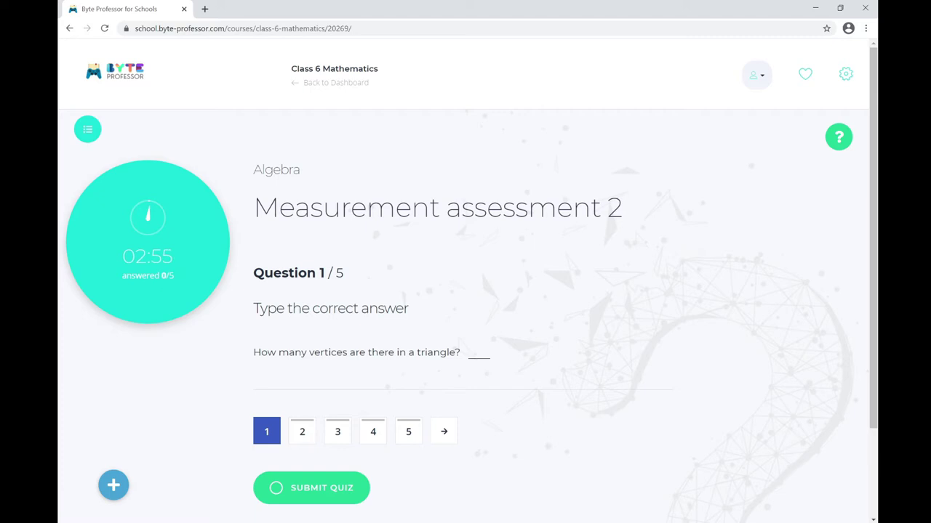
# Step: Answer question 1 by entering 3 in the blank
pyautogui.click(177, 276)
pyautogui.scroll(-2, 492, 278)
pyautogui.scroll(1, 571, 270)
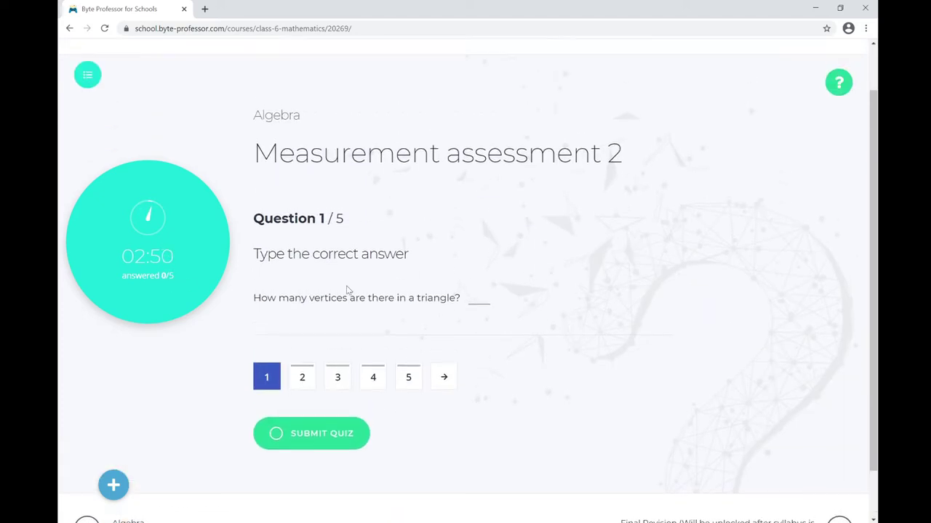
pyautogui.moveTo(266, 254); pyautogui.dragTo(401, 278)
pyautogui.click(361, 285)
pyautogui.click(479, 298)
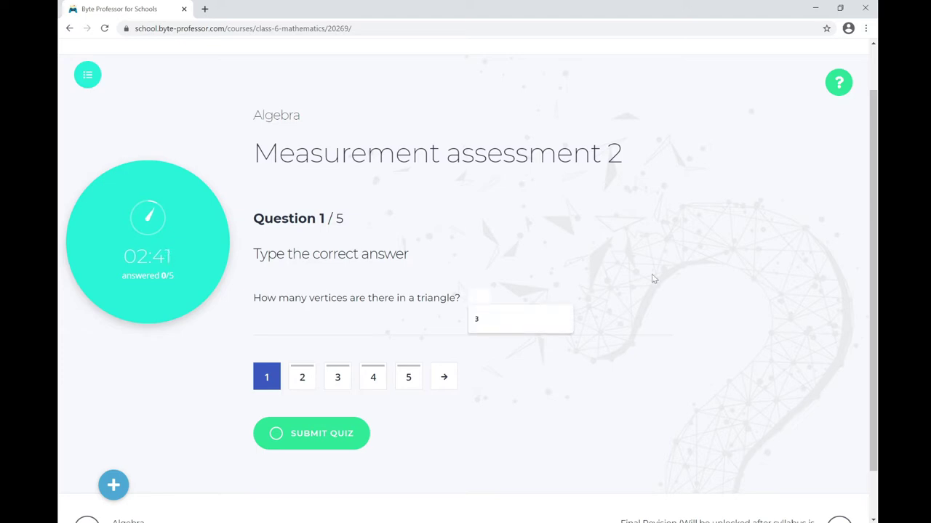
pyautogui.write('3')
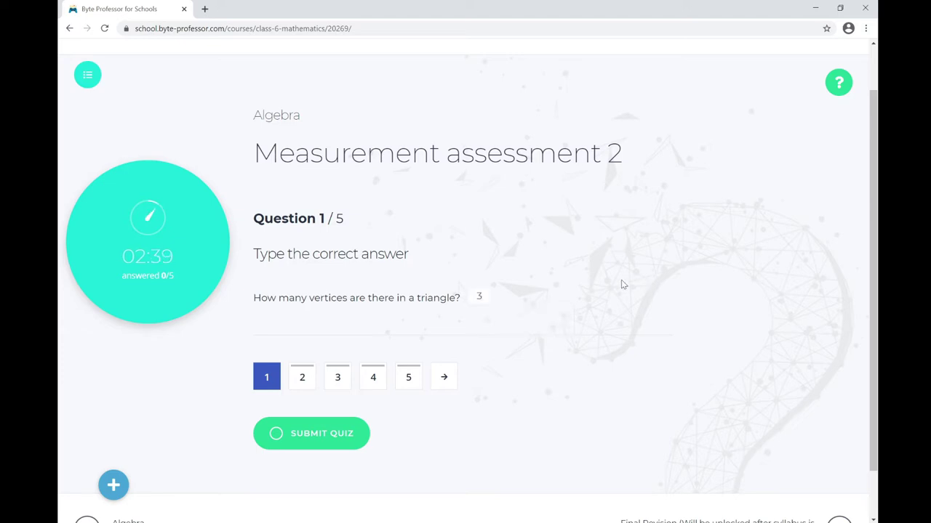
pyautogui.click(549, 320)
# Step: In question 2, match the angle types to fractions: right angle to one-fourth, straight angle to half
pyautogui.click(299, 377)
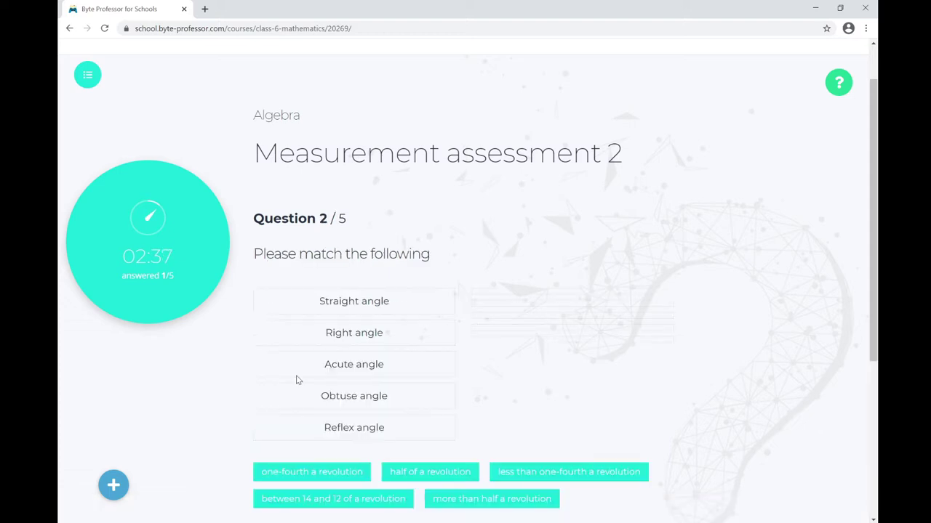
pyautogui.scroll(-1, 404, 269)
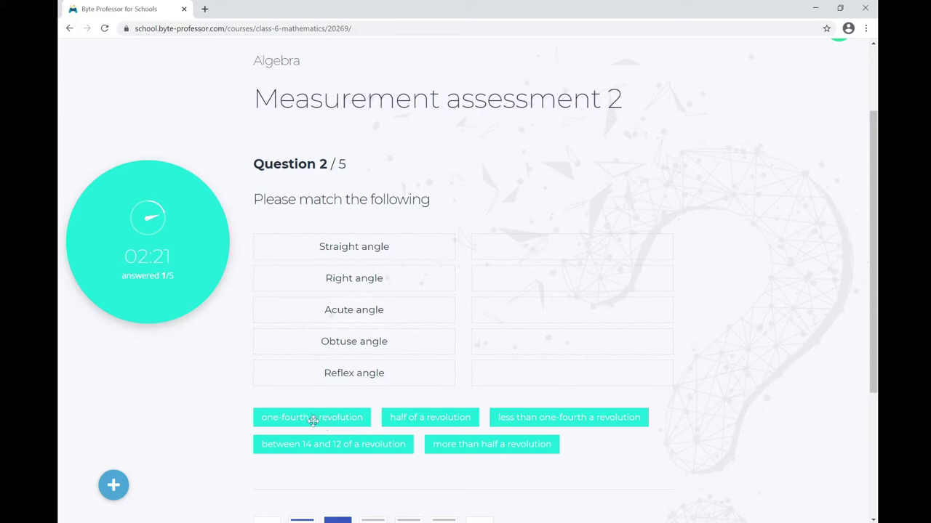
pyautogui.moveTo(313, 421); pyautogui.dragTo(542, 281)
pyautogui.moveTo(291, 421); pyautogui.dragTo(544, 310)
pyautogui.moveTo(453, 414); pyautogui.dragTo(571, 341)
pyautogui.moveTo(333, 418); pyautogui.dragTo(559, 373)
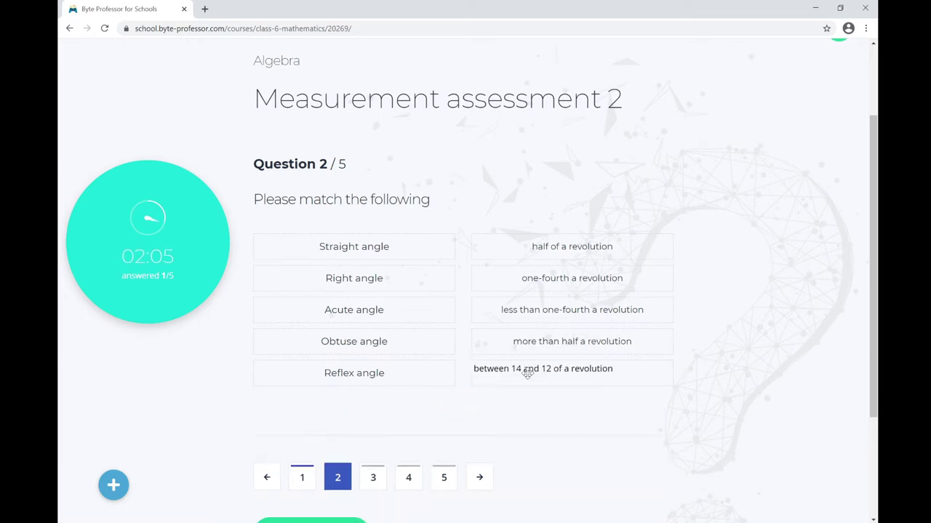
pyautogui.scroll(-1, 604, 281)
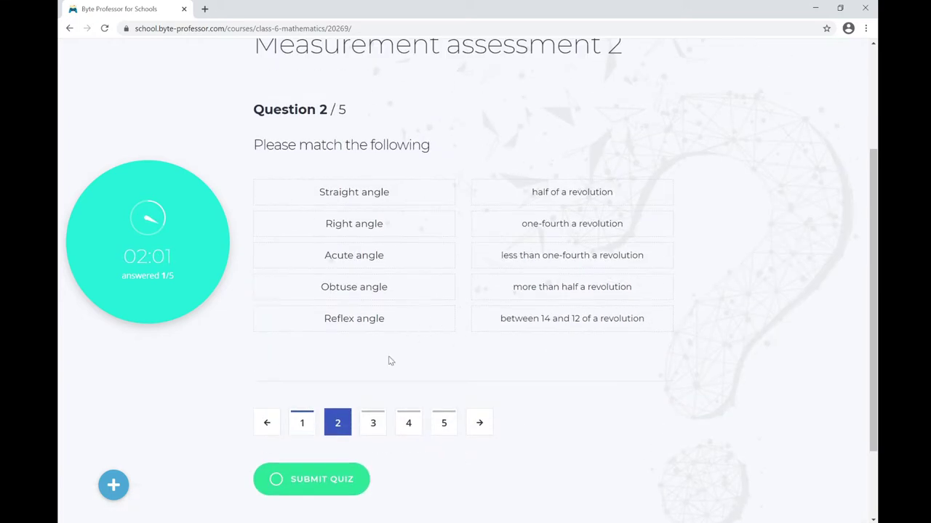
pyautogui.click(373, 422)
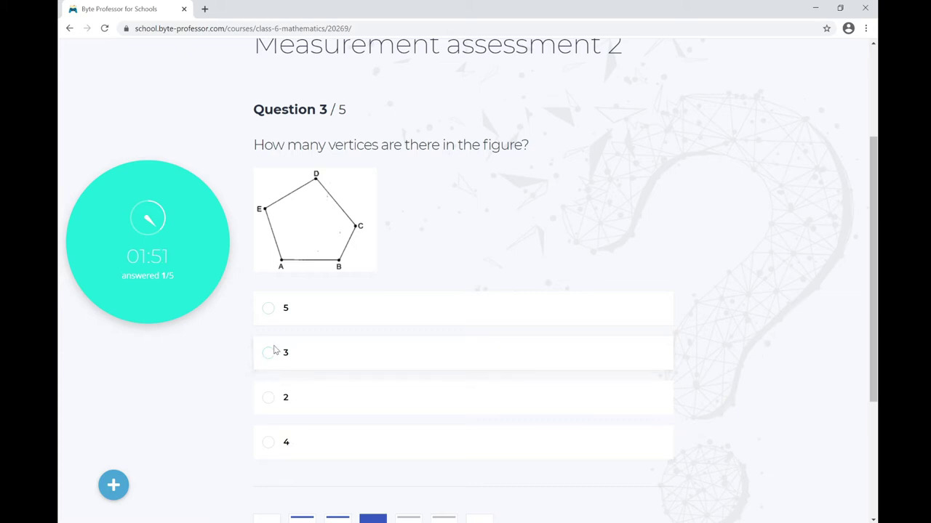
# Step: Answer question 3 with 5 as the pentagon's vertex count
pyautogui.click(270, 313)
pyautogui.scroll(-2, 436, 342)
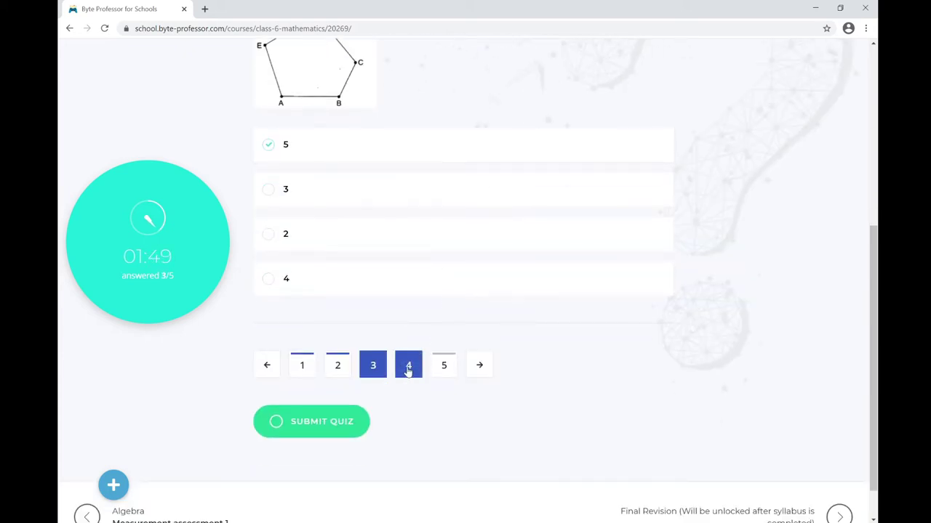
pyautogui.click(409, 367)
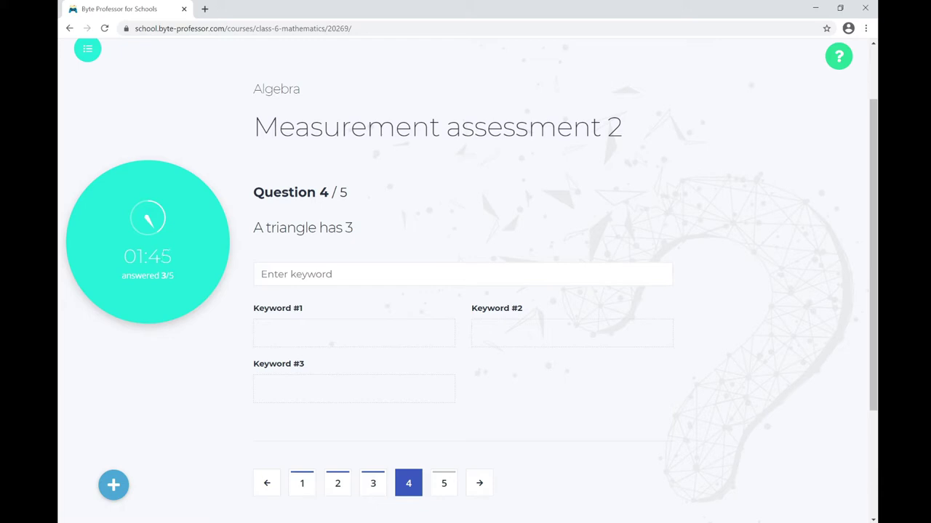
# Step: Enter the question 4 keywords sides, vertices and angles
pyautogui.click(324, 274)
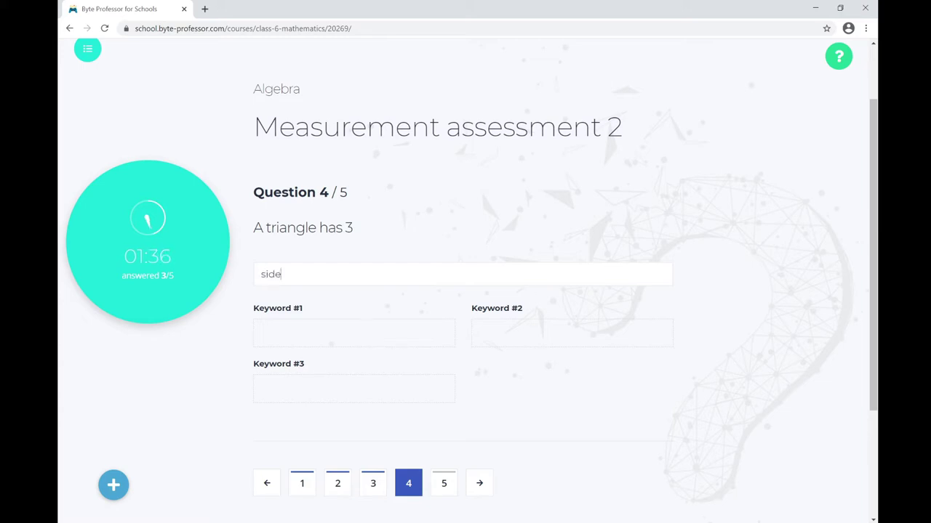
pyautogui.write('s')
pyautogui.press('Return')
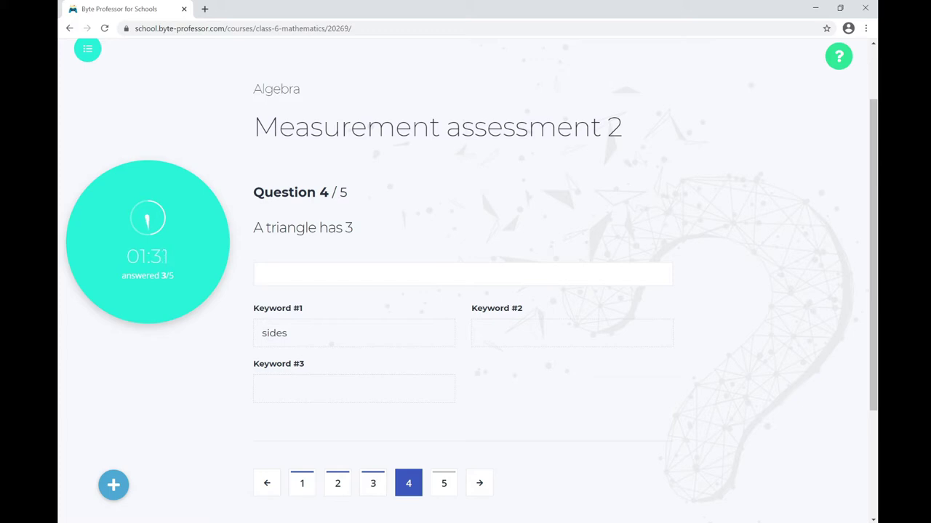
pyautogui.write('ertices')
pyautogui.press('Return')
pyautogui.write('angle')
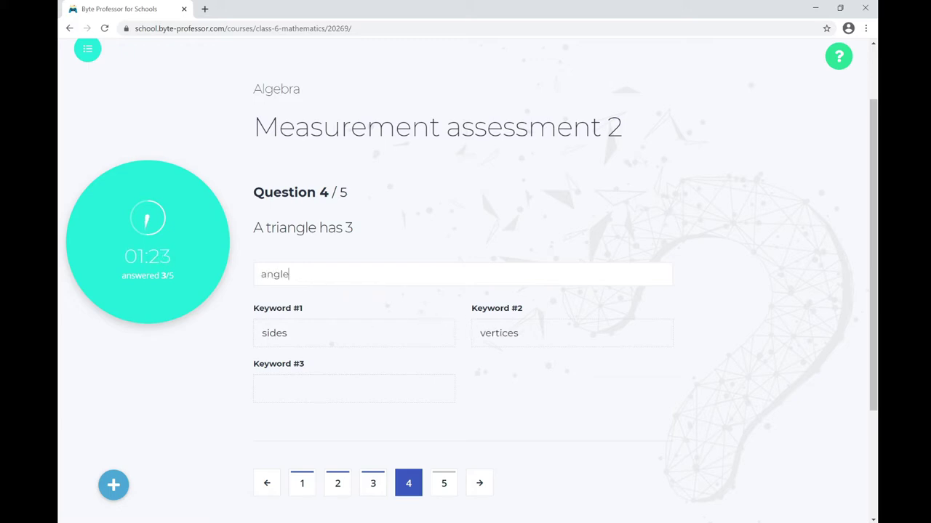
pyautogui.write('s')
pyautogui.press('Return')
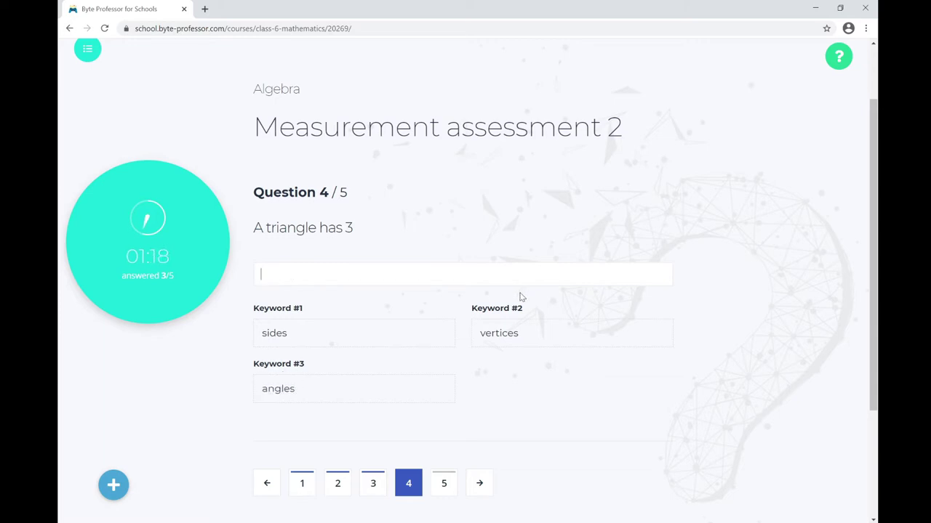
pyautogui.scroll(-2, 451, 356)
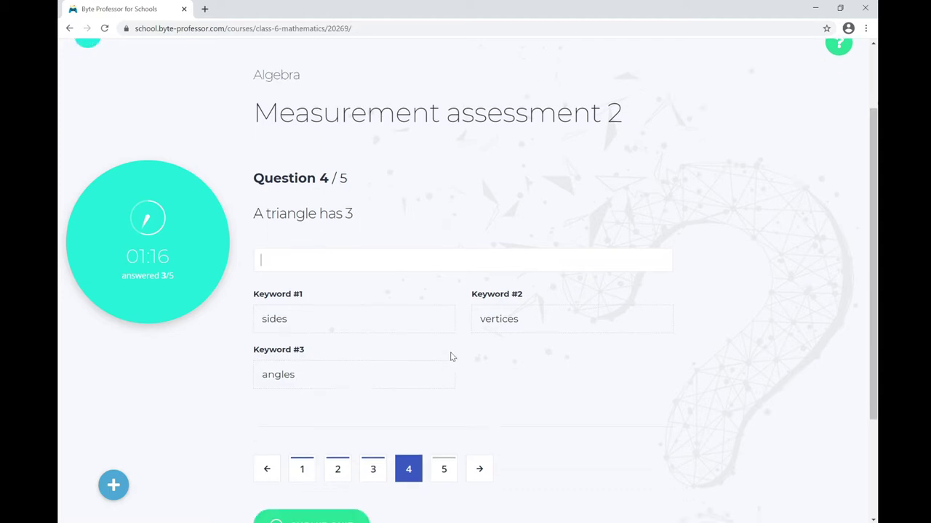
pyautogui.click(443, 378)
pyautogui.scroll(2, 528, 332)
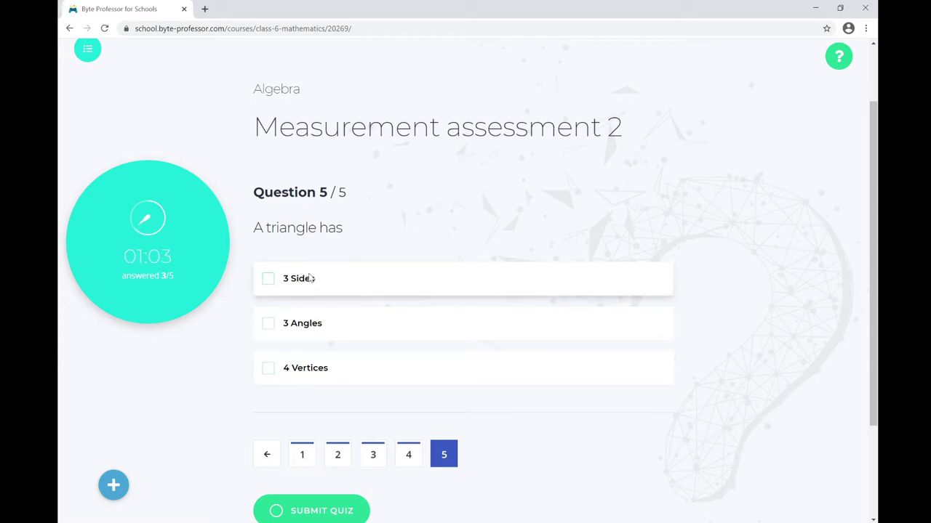
# Step: Answer question 5 by ticking 3 Sides and 3 Angles
pyautogui.click(271, 279)
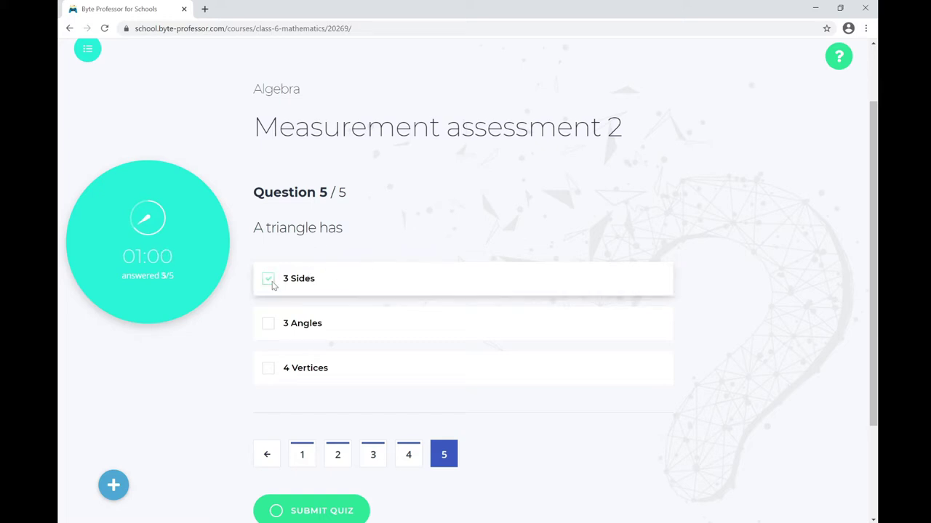
pyautogui.click(272, 330)
pyautogui.scroll(-3, 376, 288)
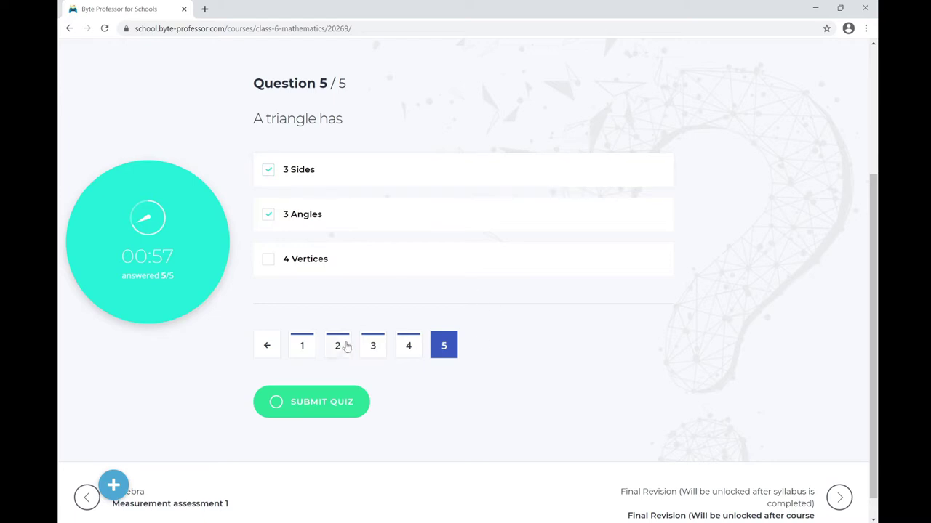
pyautogui.click(179, 290)
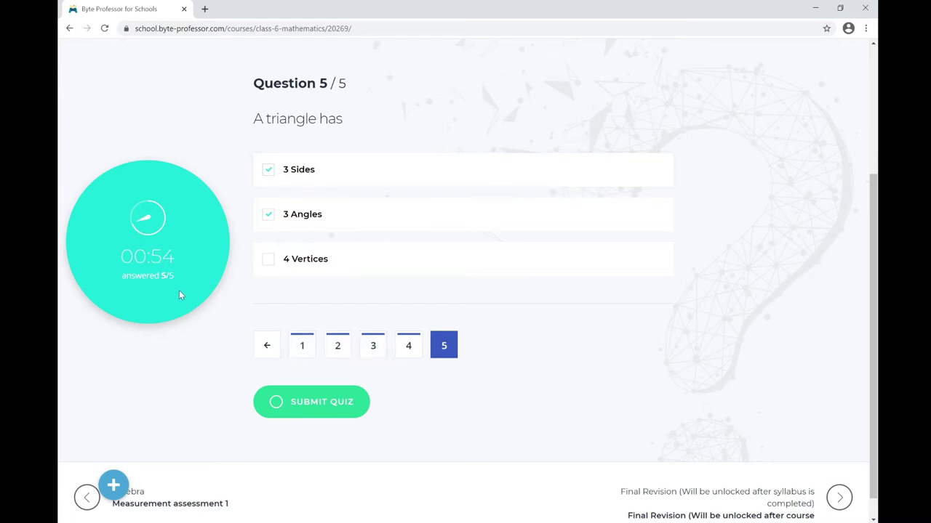
# Step: Submit the quiz and check the 80% score against the 50% passing grade
pyautogui.click(313, 402)
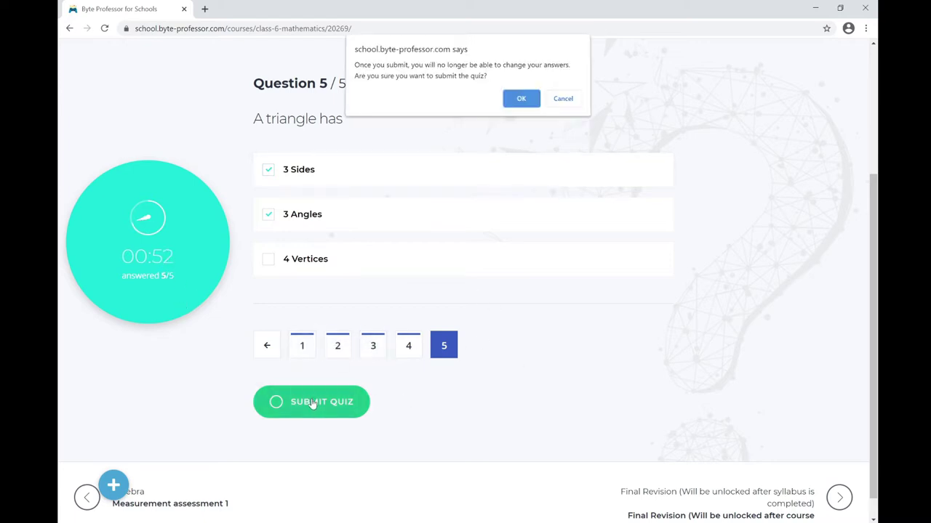
pyautogui.click(522, 101)
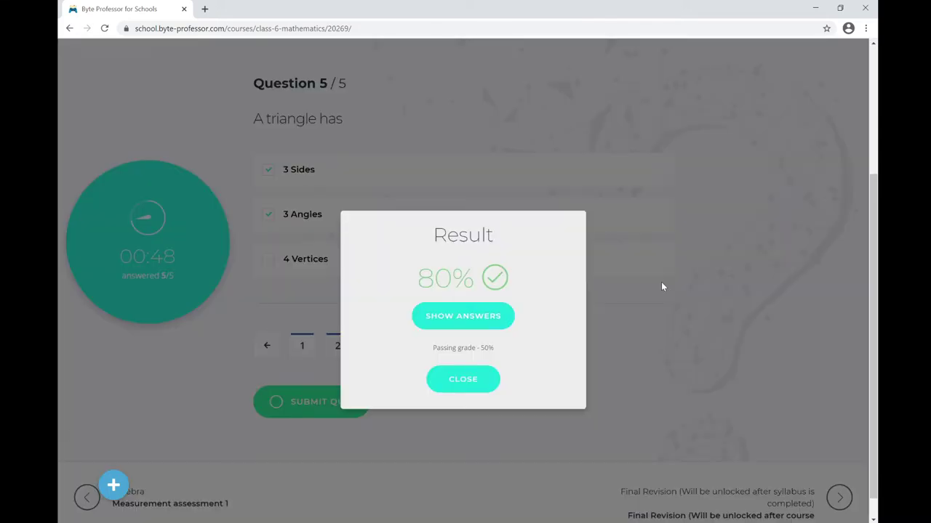
pyautogui.moveTo(408, 285); pyautogui.dragTo(509, 284)
pyautogui.moveTo(480, 349); pyautogui.dragTo(508, 349)
pyautogui.moveTo(413, 280); pyautogui.dragTo(493, 282)
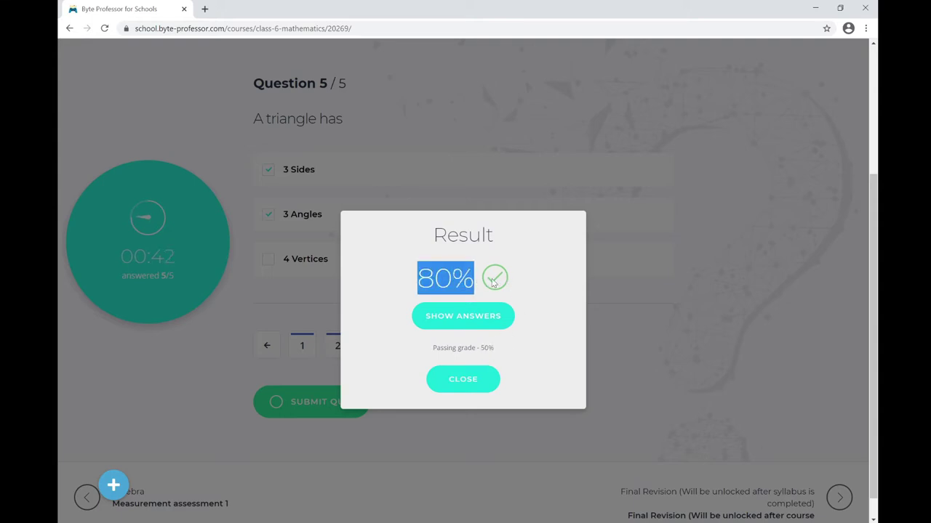
# Step: Show the correct answers and review them from question 5
pyautogui.click(460, 318)
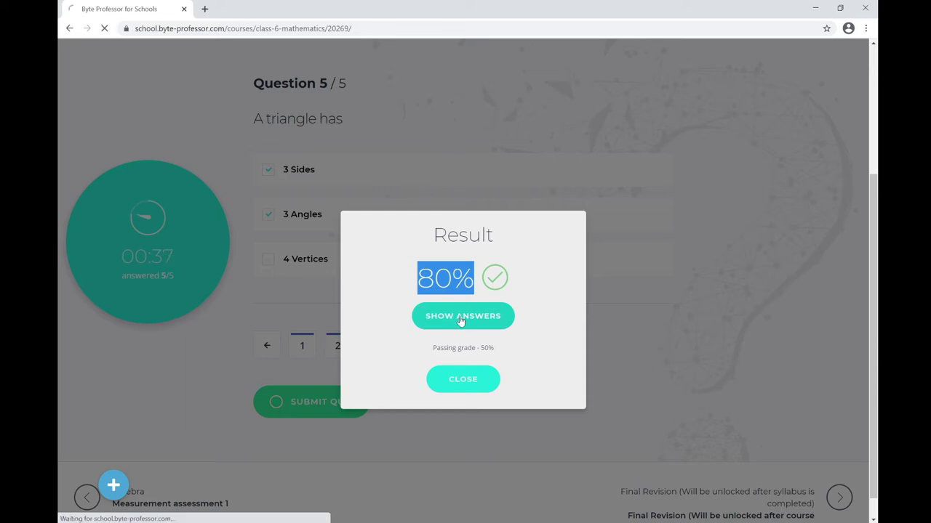
pyautogui.scroll(-2, 460, 321)
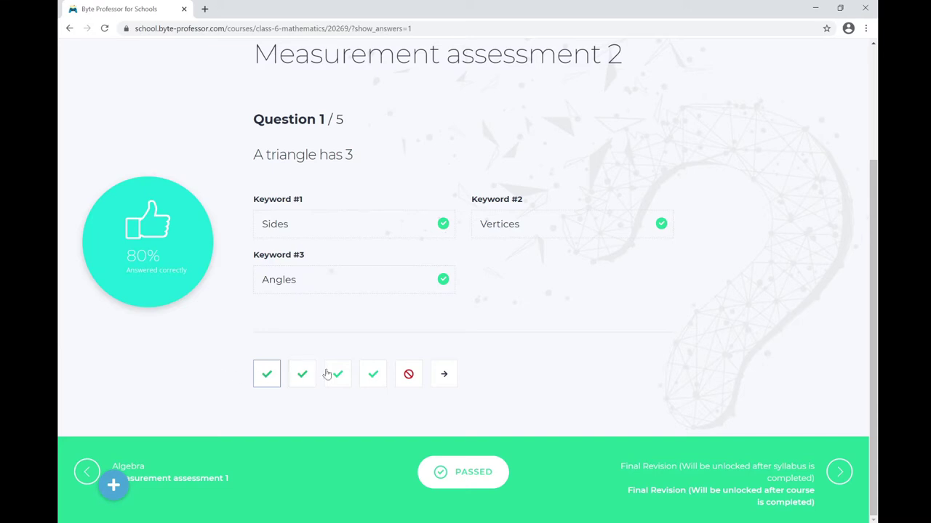
pyautogui.click(409, 377)
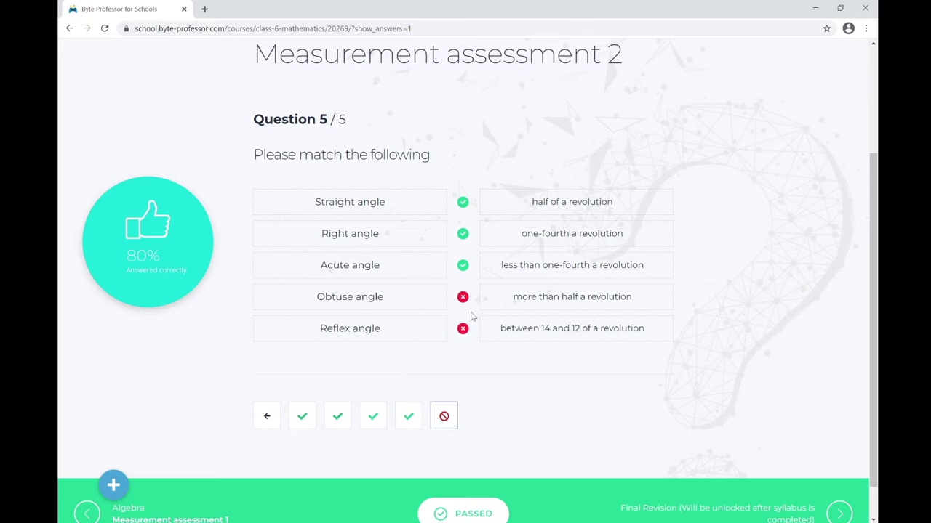
pyautogui.scroll(1, 509, 355)
pyautogui.scroll(-2, 506, 356)
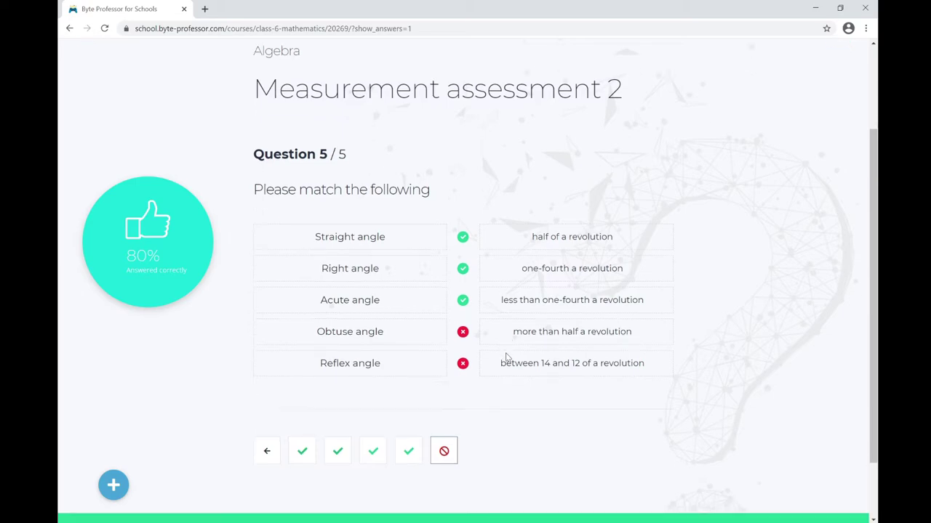
pyautogui.scroll(2, 507, 357)
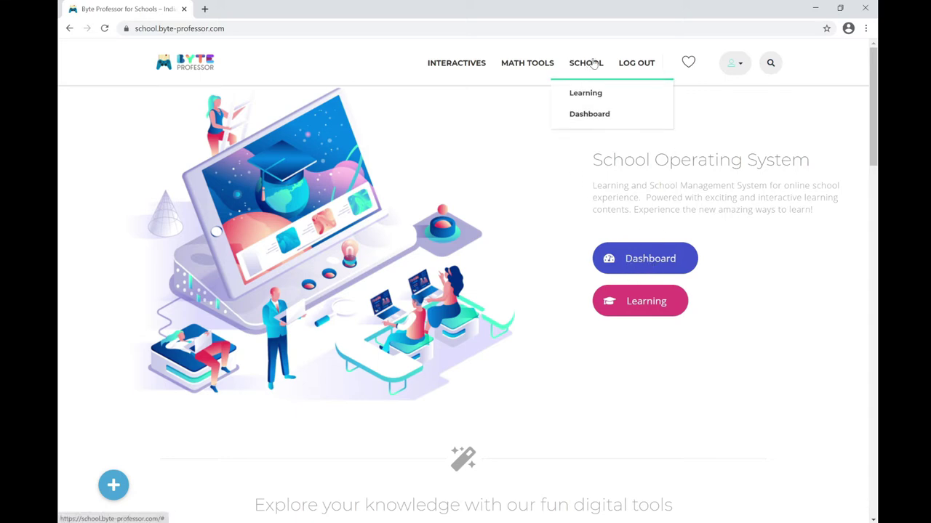
# Step: Open the Global School dashboard and view the school notices
pyautogui.moveTo(577, 63)
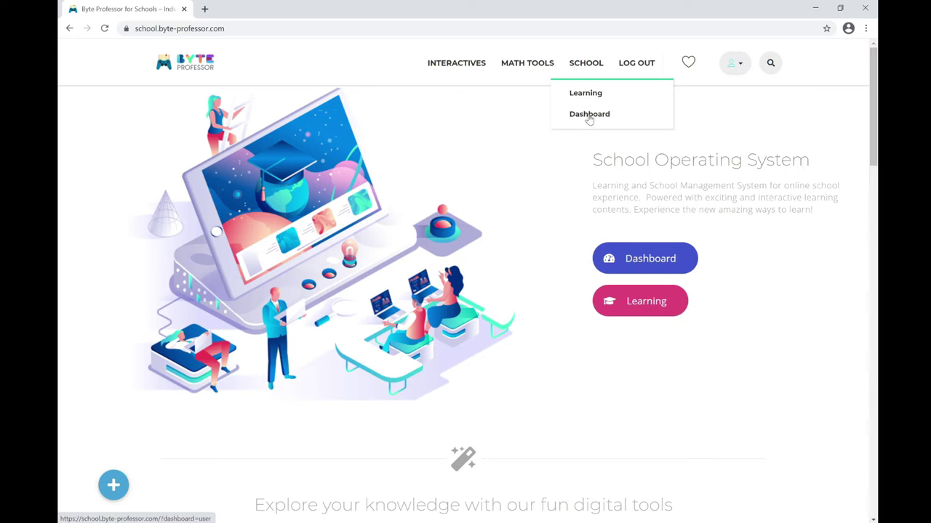
pyautogui.click(635, 260)
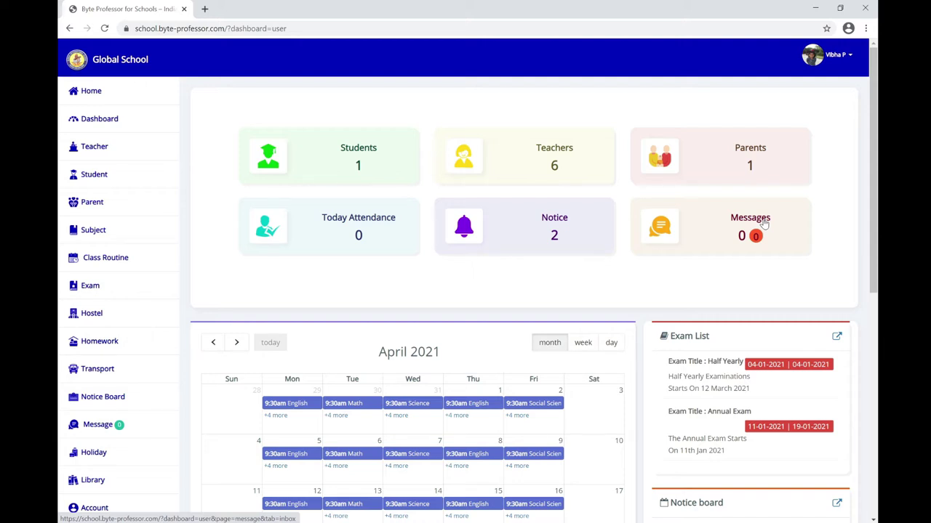
pyautogui.click(560, 222)
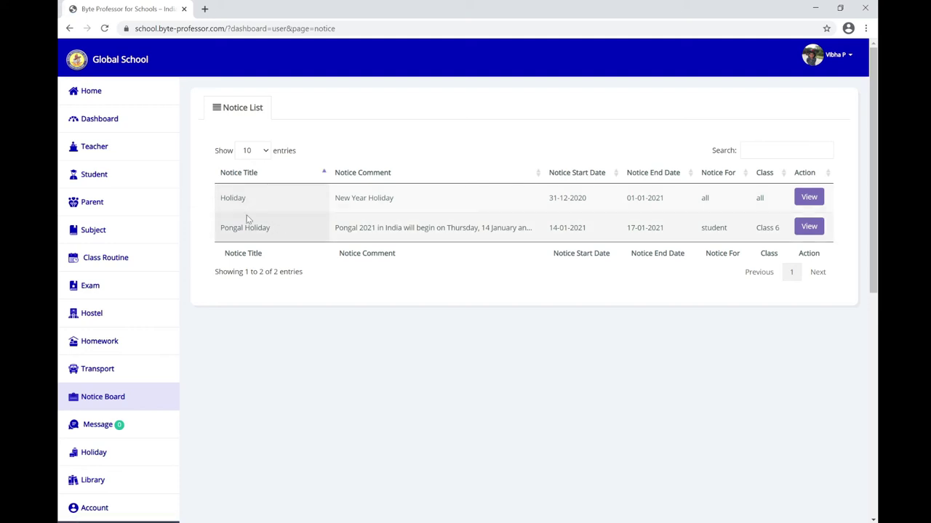
pyautogui.click(100, 119)
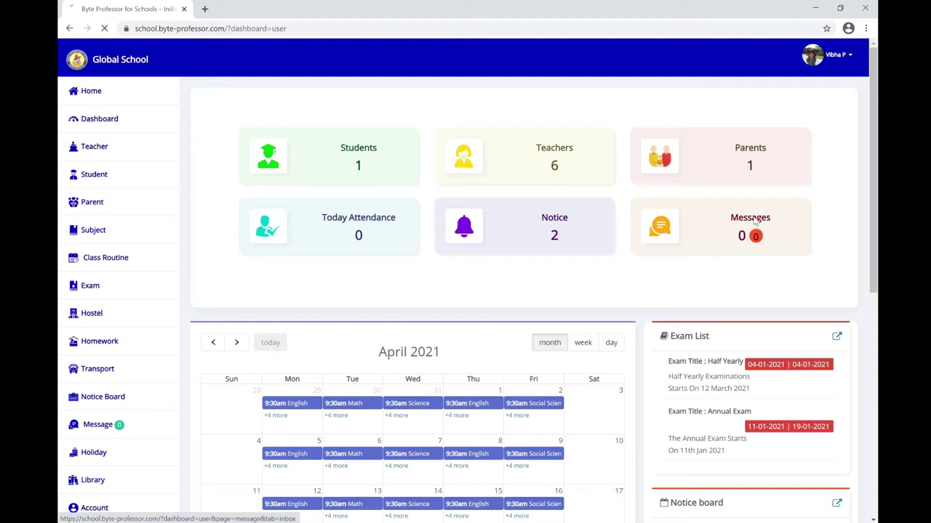
# Step: Check the message inbox, then show the Class 6 subject list
pyautogui.click(754, 222)
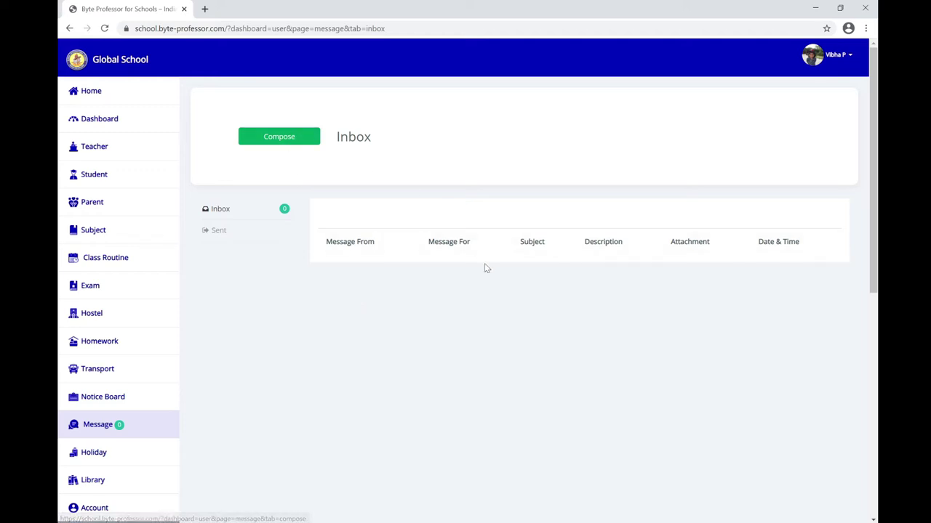
pyautogui.click(106, 120)
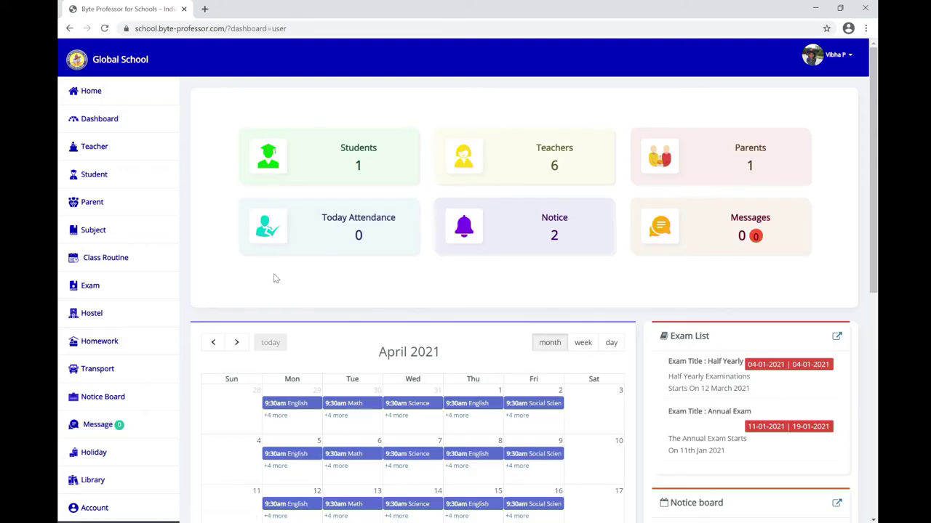
pyautogui.click(99, 233)
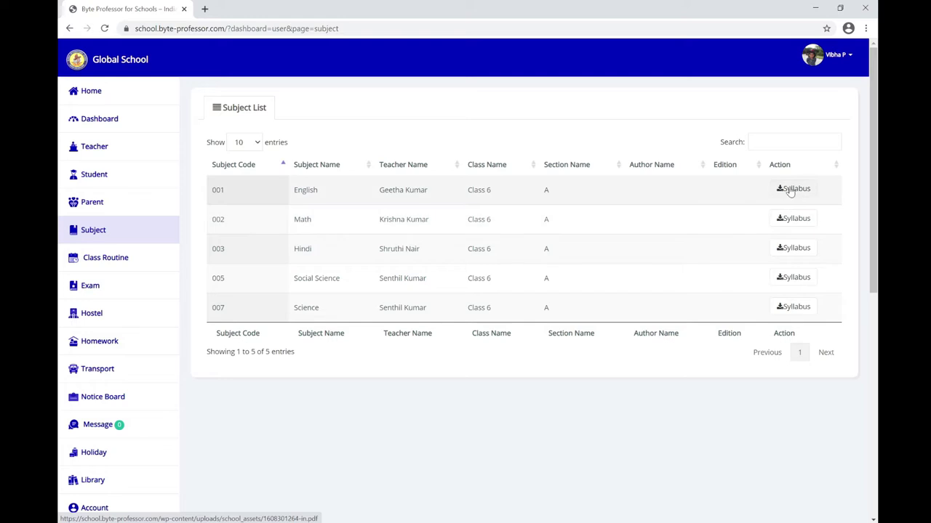
# Step: View the Class 6 A weekly class routine
pyautogui.scroll(-1, 240, 323)
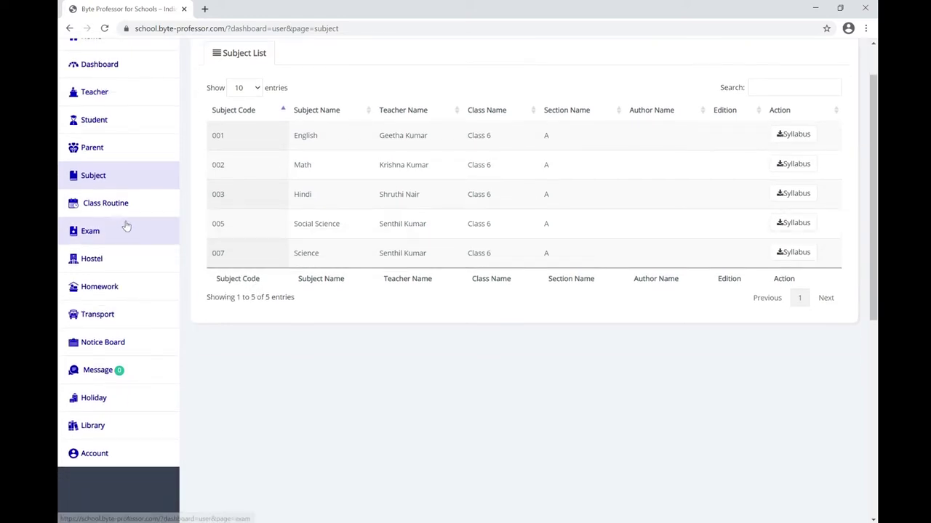
pyautogui.click(149, 203)
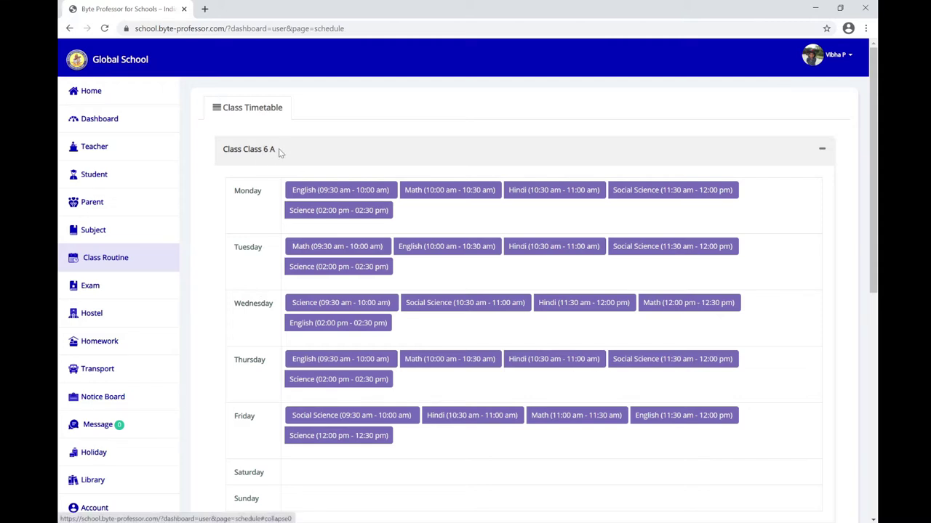
pyautogui.scroll(-1, 354, 270)
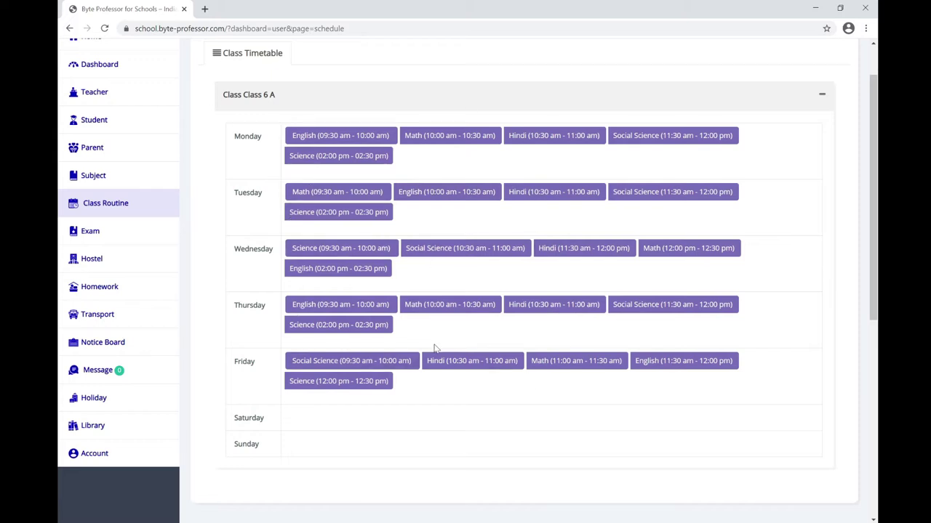
pyautogui.scroll(1, 407, 343)
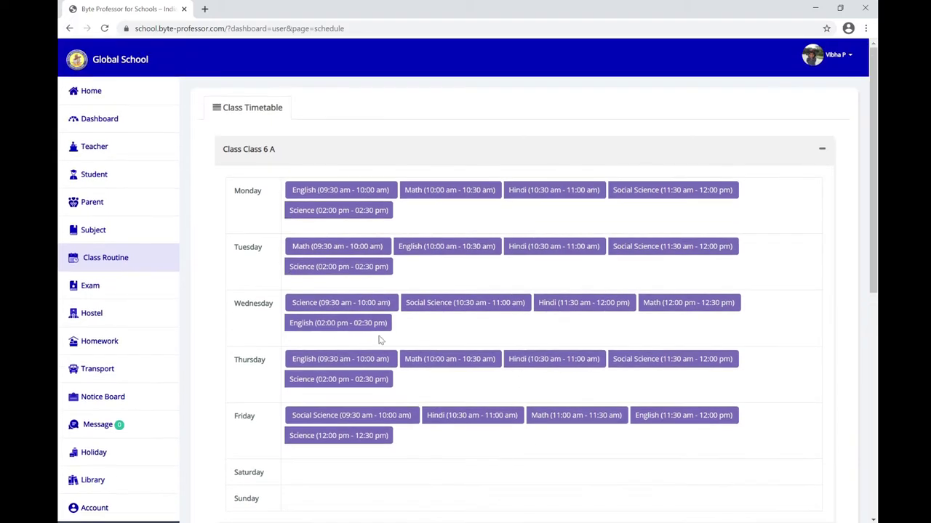
# Step: From the exam list, view the Annual Exam's subject-wise Exam Time Table
pyautogui.click(92, 286)
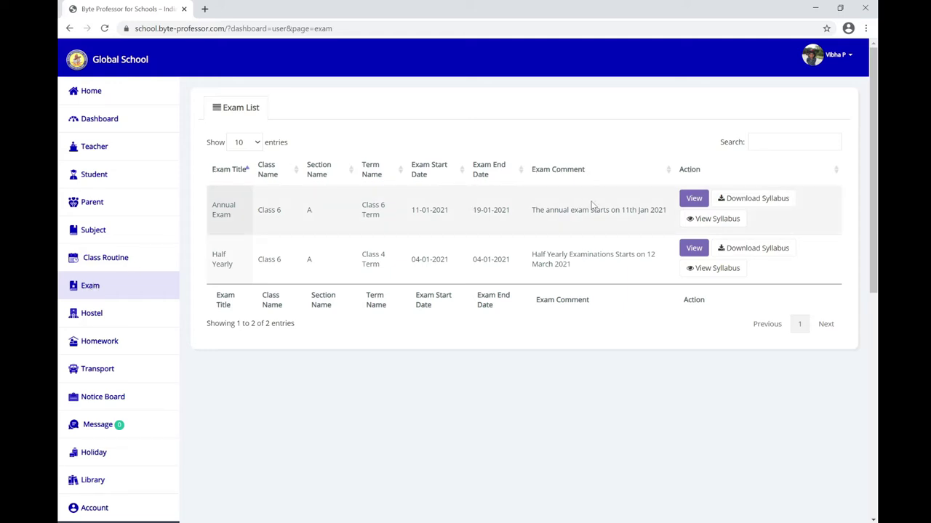
pyautogui.click(702, 204)
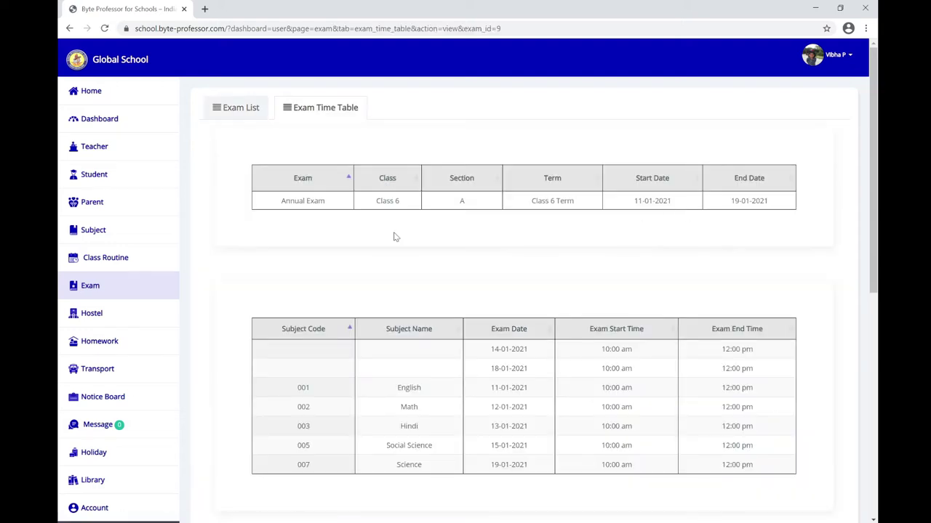
pyautogui.scroll(-2, 408, 242)
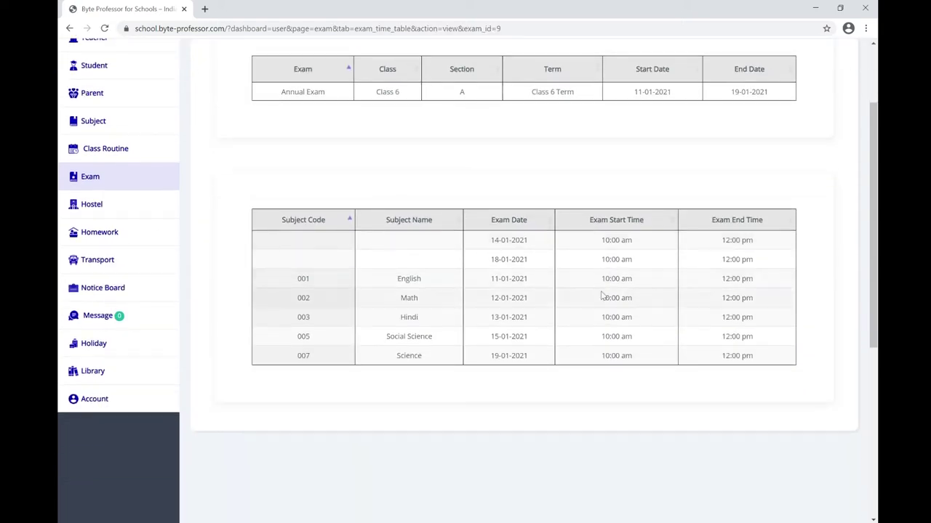
pyautogui.scroll(2, 575, 284)
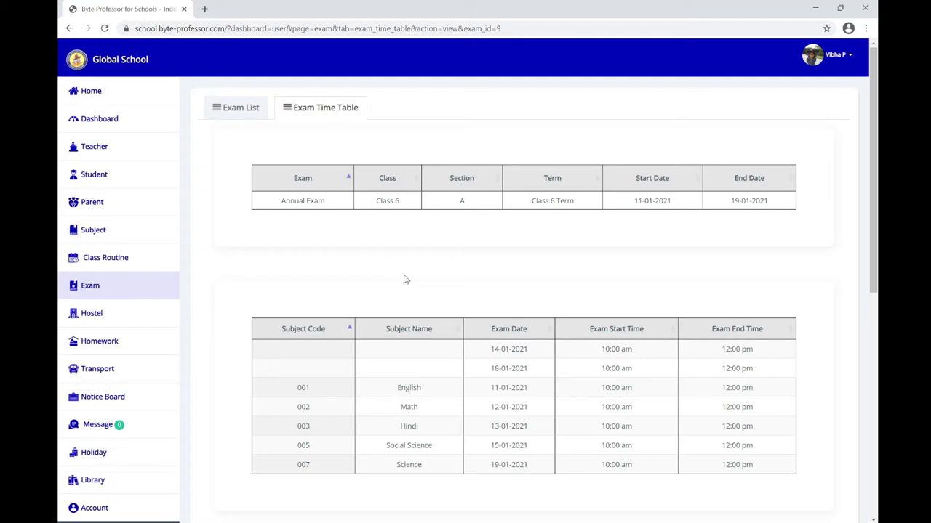
pyautogui.scroll(-3, 405, 279)
pyautogui.scroll(2, 417, 242)
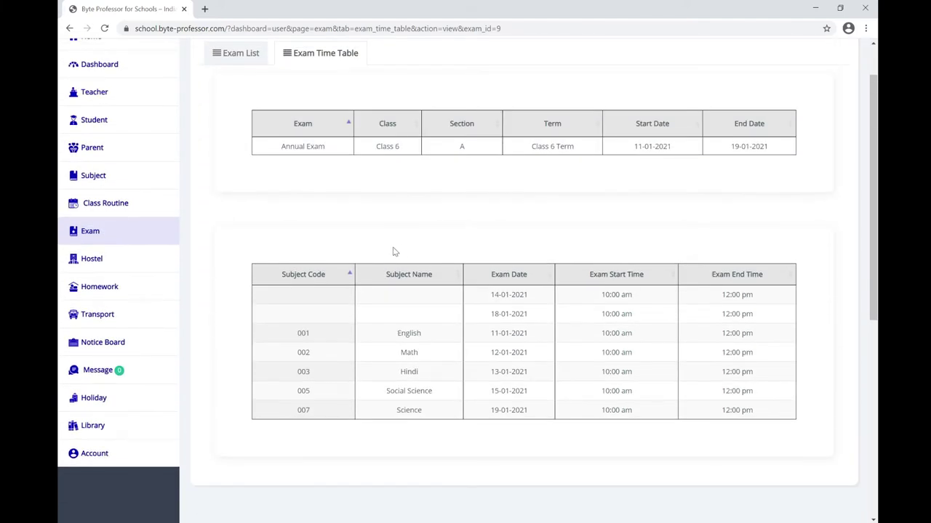
pyautogui.scroll(1, 346, 243)
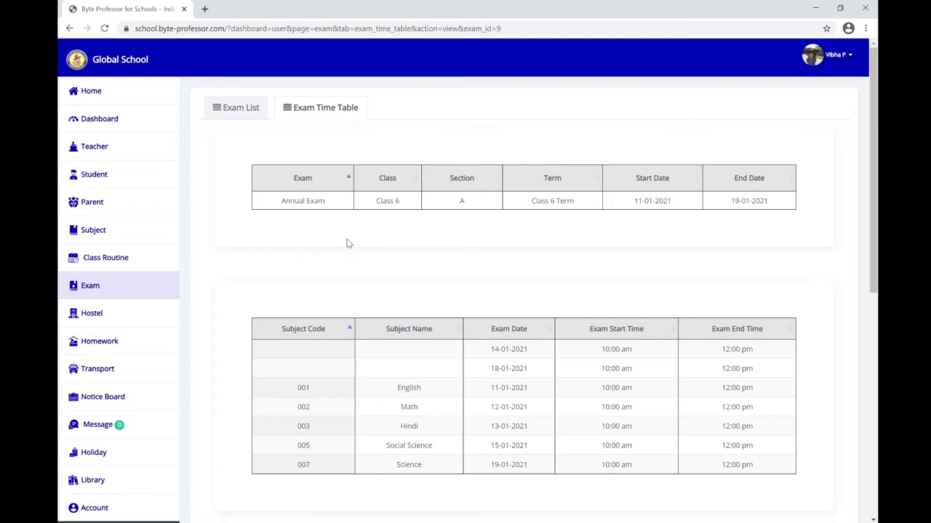
pyautogui.click(89, 314)
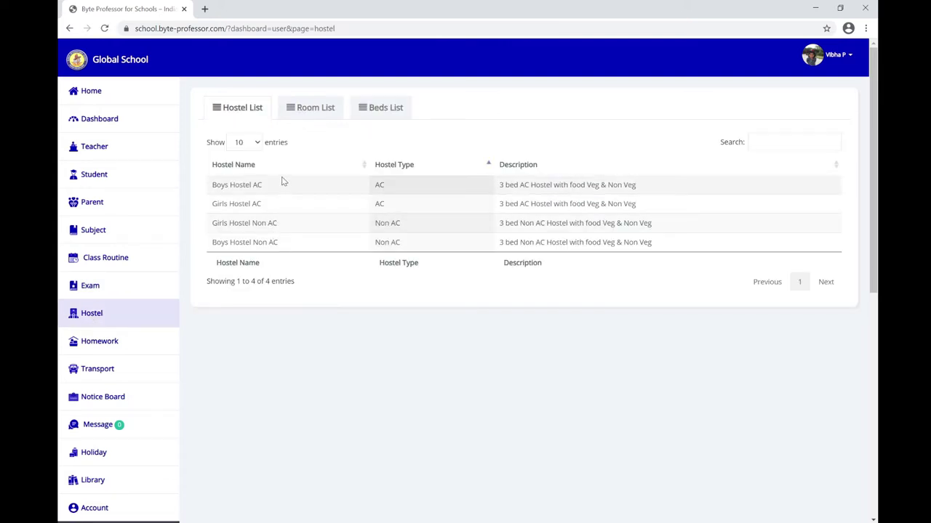
# Step: View the hostel room and bed lists, then the Kangayam transport route's vehicle number and 2000 fare
pyautogui.click(313, 109)
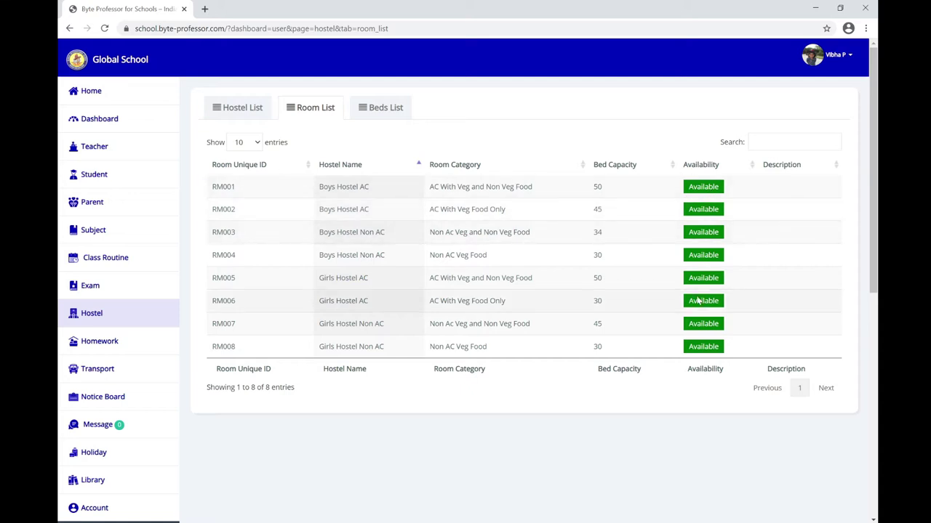
pyautogui.click(383, 116)
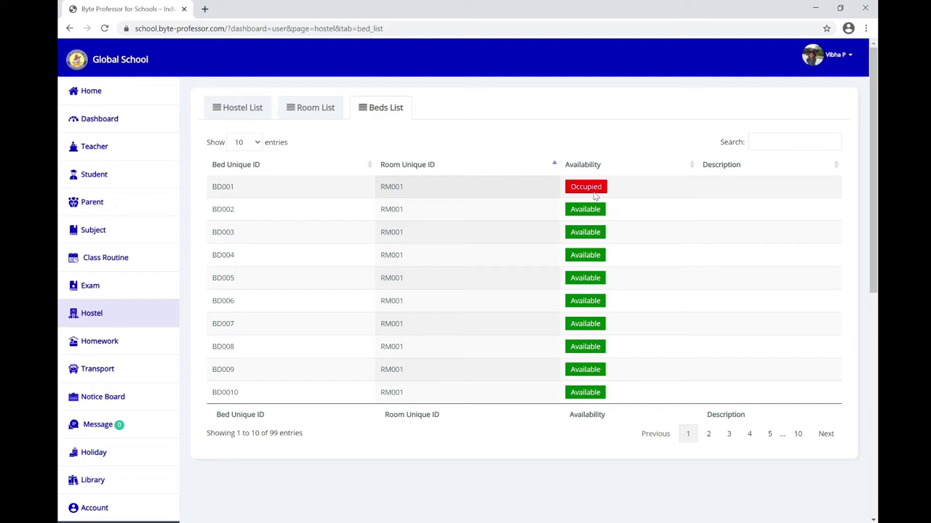
pyautogui.click(88, 372)
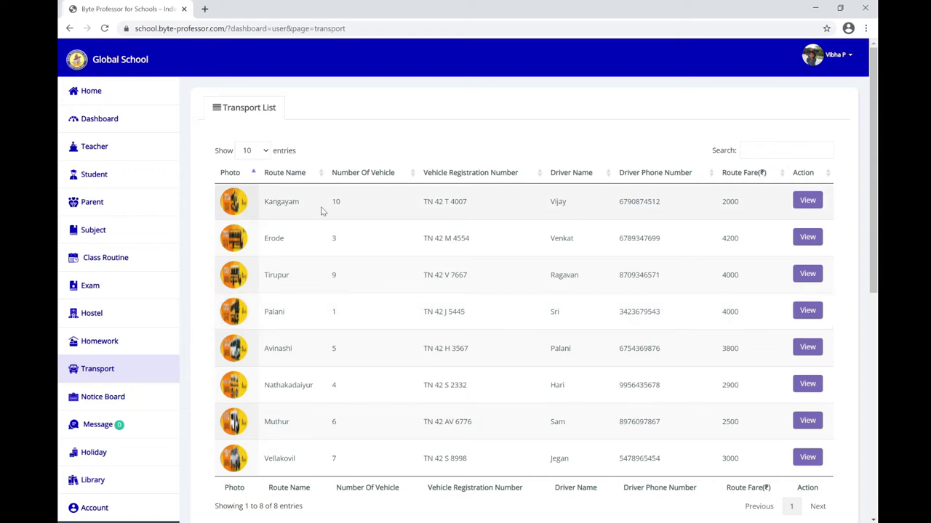
pyautogui.moveTo(300, 202); pyautogui.dragTo(268, 202)
pyautogui.moveTo(421, 202); pyautogui.dragTo(678, 209)
pyautogui.moveTo(742, 204); pyautogui.dragTo(709, 203)
# Step: Browse the notice board, the empty message inbox, the New Year/Pongal holiday list, and library members
pyautogui.click(93, 399)
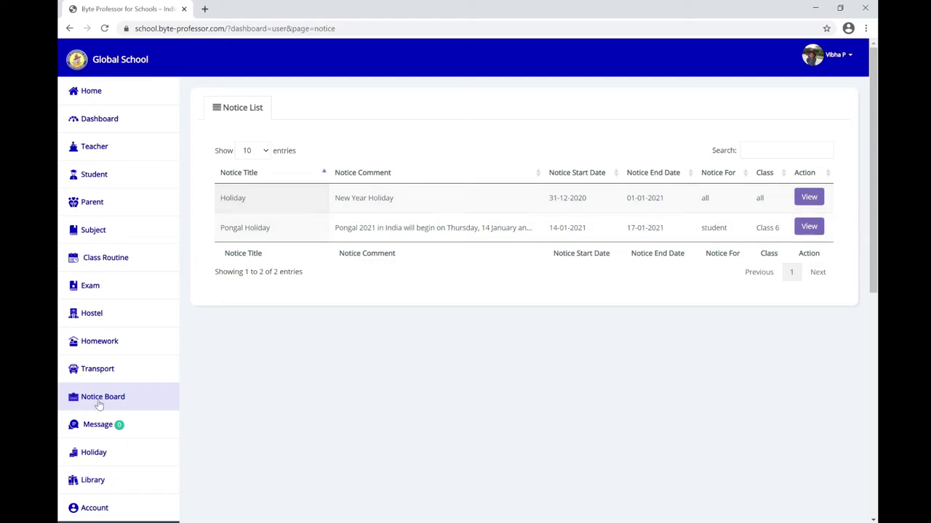
pyautogui.scroll(-2, 284, 289)
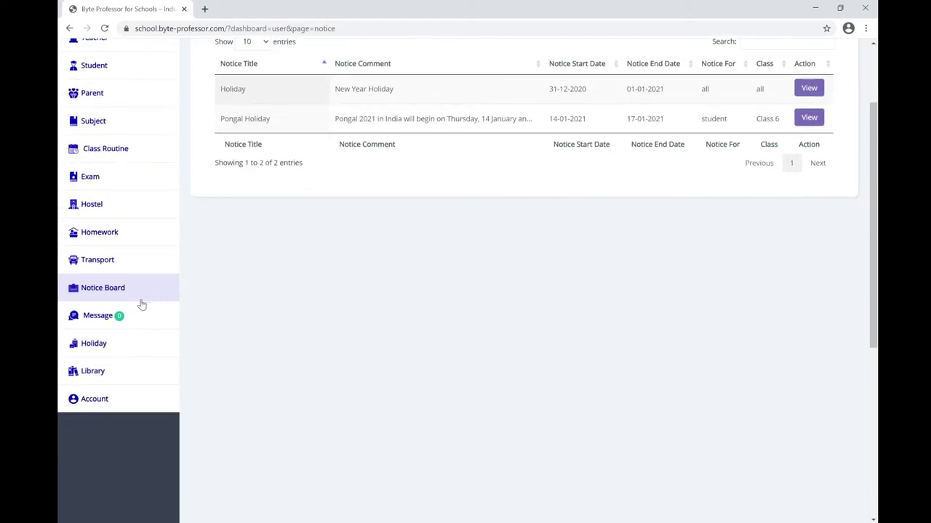
pyautogui.click(88, 315)
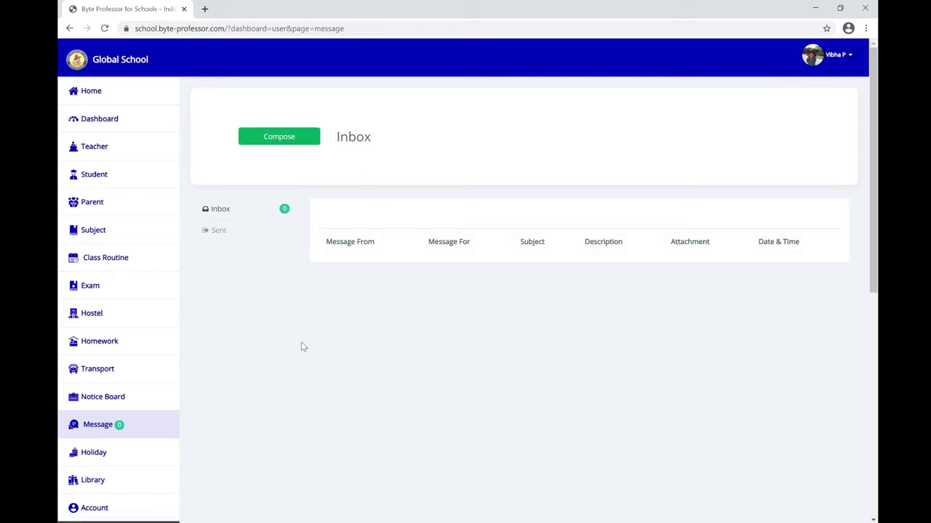
pyautogui.scroll(-2, 301, 347)
pyautogui.scroll(2, 264, 354)
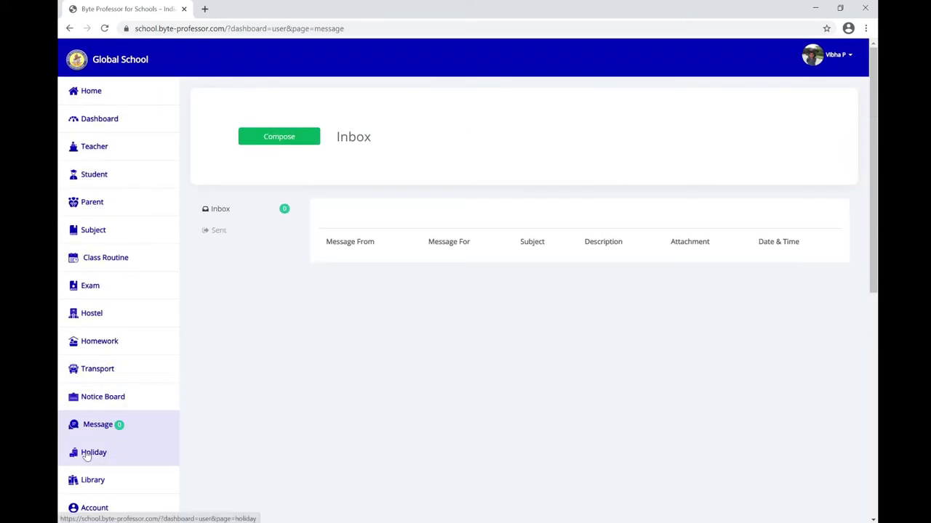
pyautogui.click(85, 455)
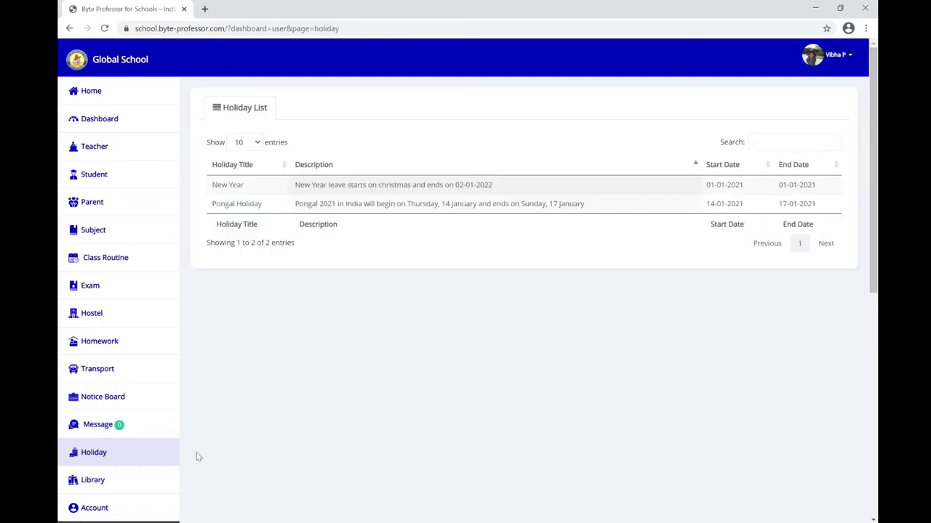
pyautogui.scroll(-2, 184, 386)
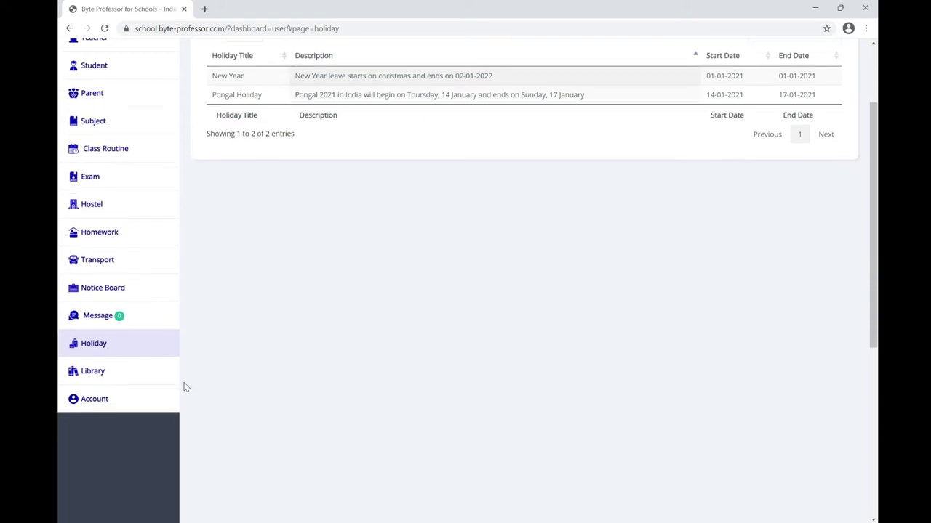
pyautogui.click(93, 372)
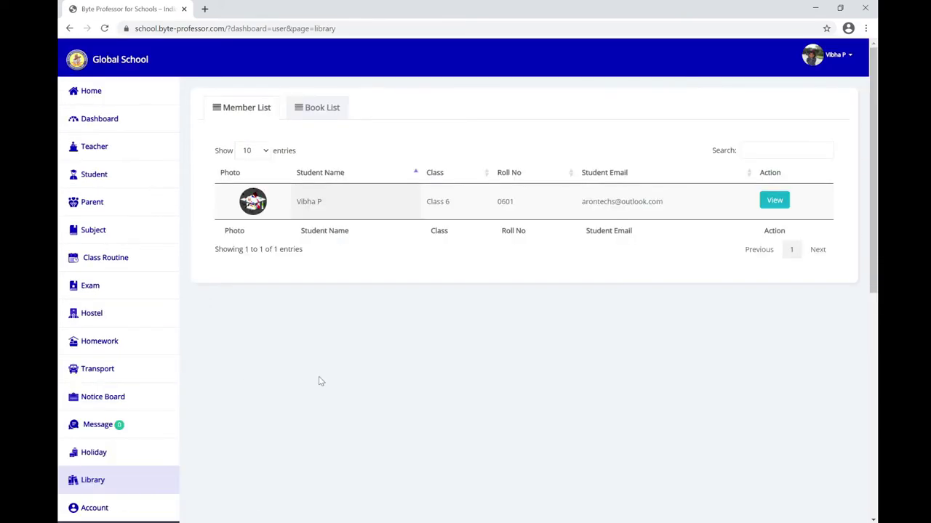
# Step: Review the How Things Work Encyclopedia loan: 2021-04-15 to 2021-04-25, 10 days, 0 overdue, ₹0 fine
pyautogui.click(770, 204)
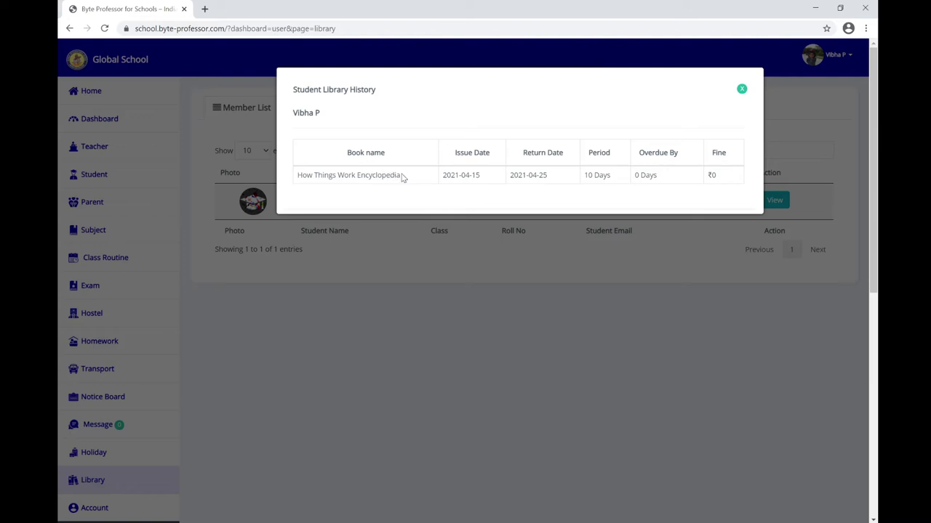
pyautogui.moveTo(402, 177); pyautogui.dragTo(297, 176)
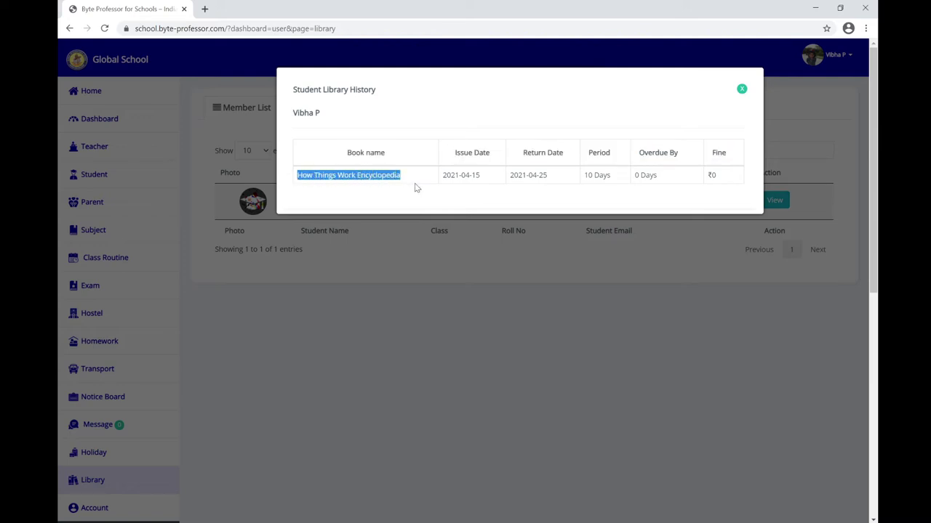
pyautogui.moveTo(483, 176); pyautogui.dragTo(442, 177)
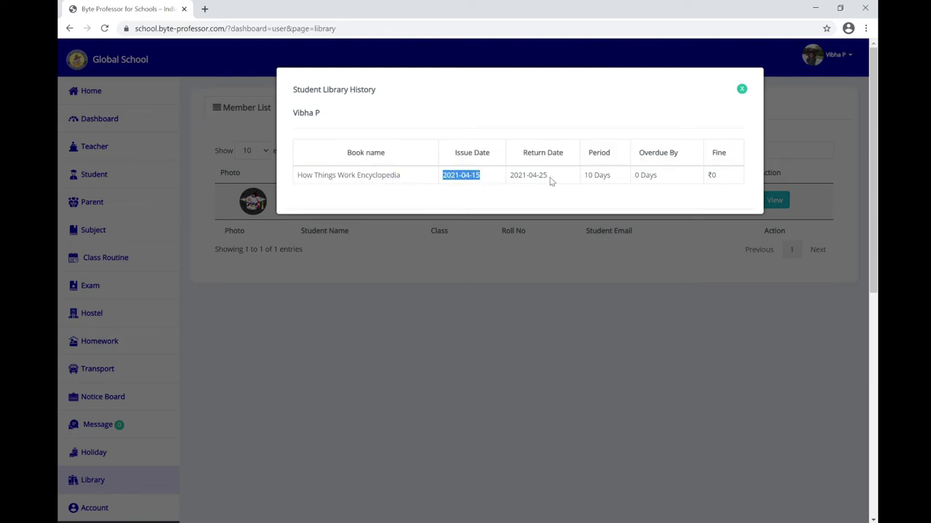
pyautogui.moveTo(550, 182); pyautogui.dragTo(513, 177)
pyautogui.moveTo(614, 178); pyautogui.dragTo(584, 184)
pyautogui.moveTo(402, 178); pyautogui.dragTo(339, 180)
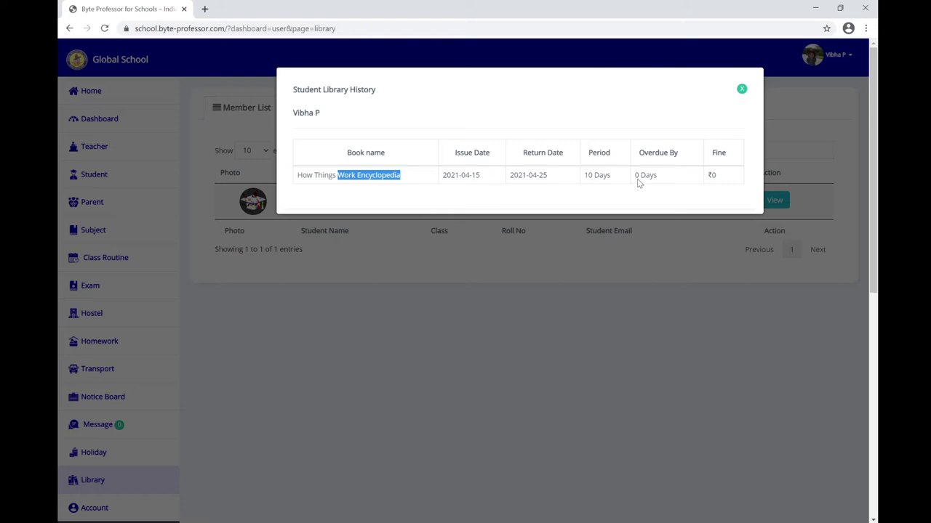
pyautogui.moveTo(637, 181); pyautogui.dragTo(653, 182)
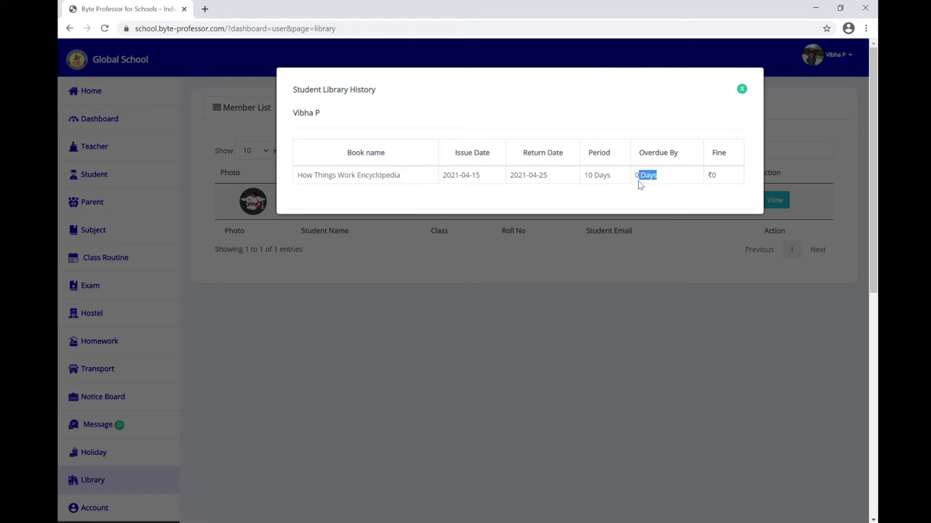
pyautogui.moveTo(720, 179); pyautogui.dragTo(692, 179)
pyautogui.scroll(-1, 404, 261)
pyautogui.scroll(1, 404, 261)
pyautogui.click(742, 89)
# Step: Look through the student's account settings, then go to the School Management Login page
pyautogui.scroll(-3, 102, 364)
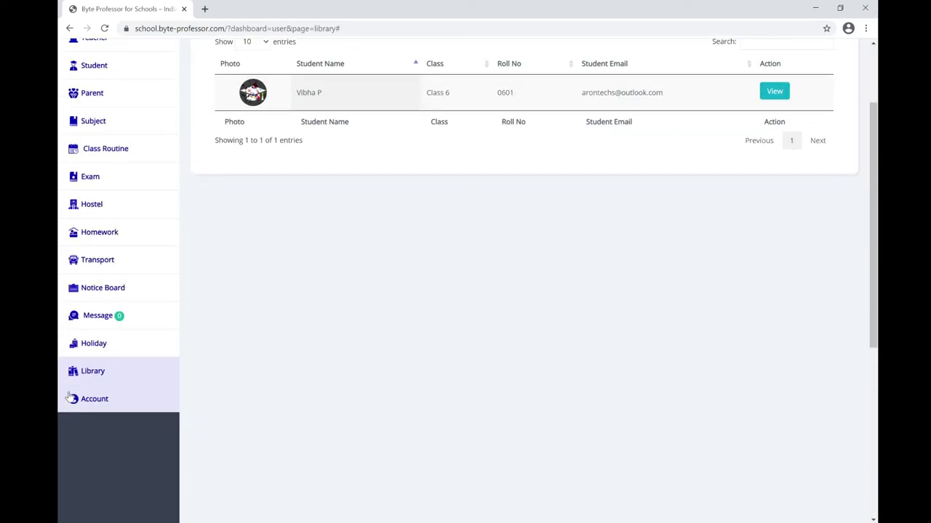
pyautogui.click(91, 399)
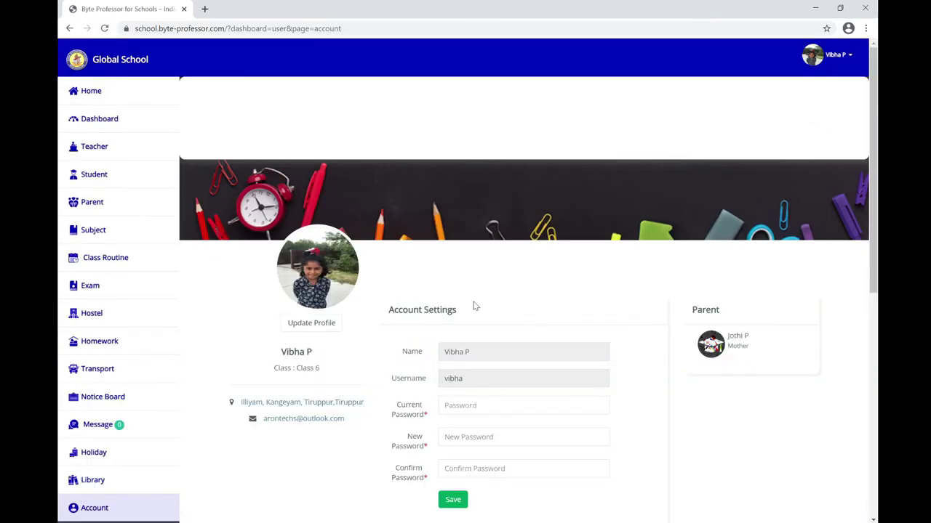
pyautogui.scroll(-3, 508, 334)
pyautogui.scroll(-1, 536, 362)
pyautogui.scroll(1, 536, 361)
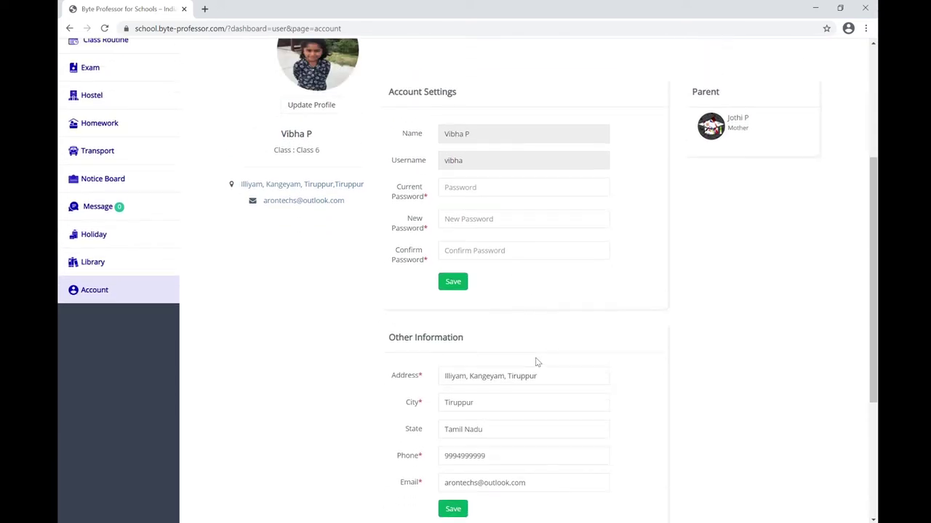
pyautogui.scroll(1, 492, 422)
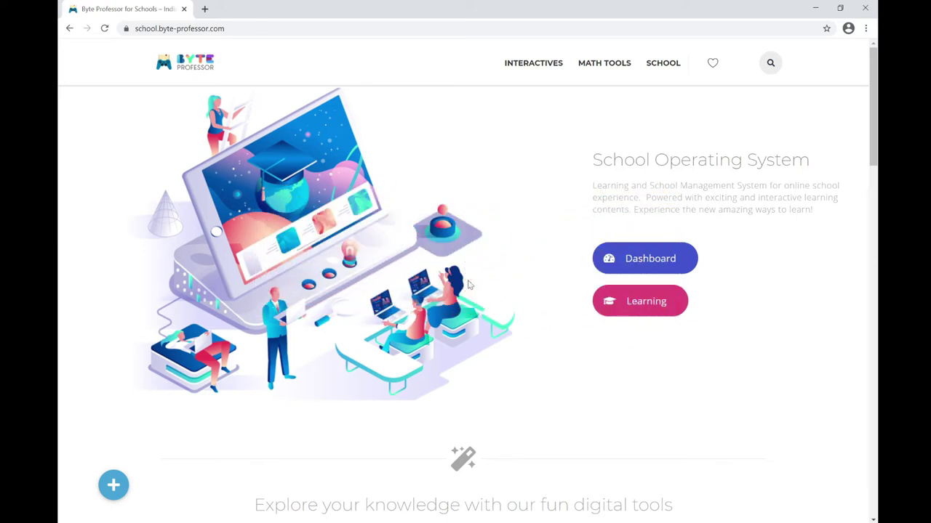
pyautogui.click(628, 267)
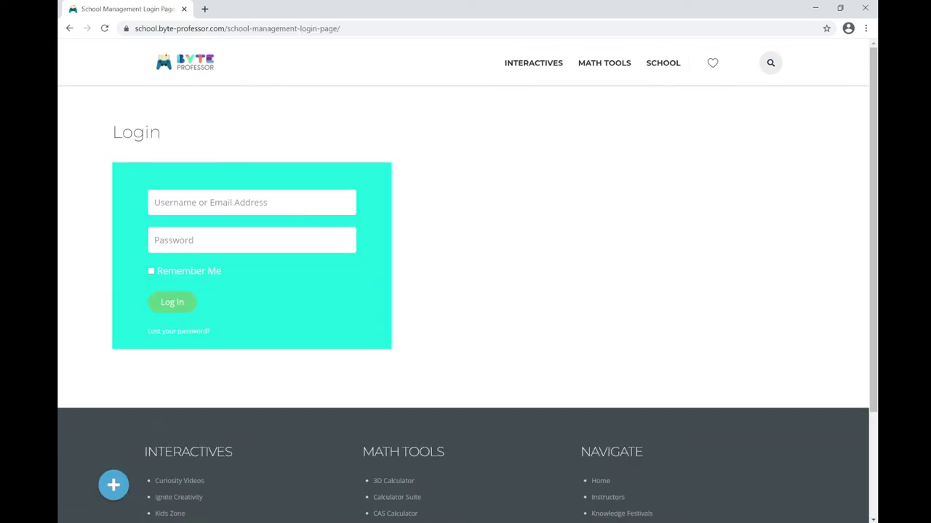
# Step: Log in using the parent's saved username and password from autofill
pyautogui.click(251, 203)
pyautogui.click(162, 228)
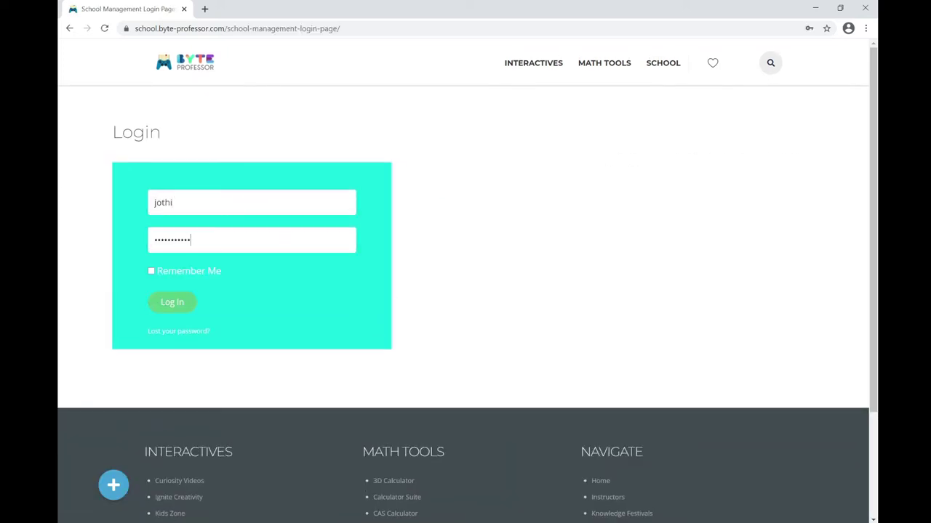
pyautogui.press('Return')
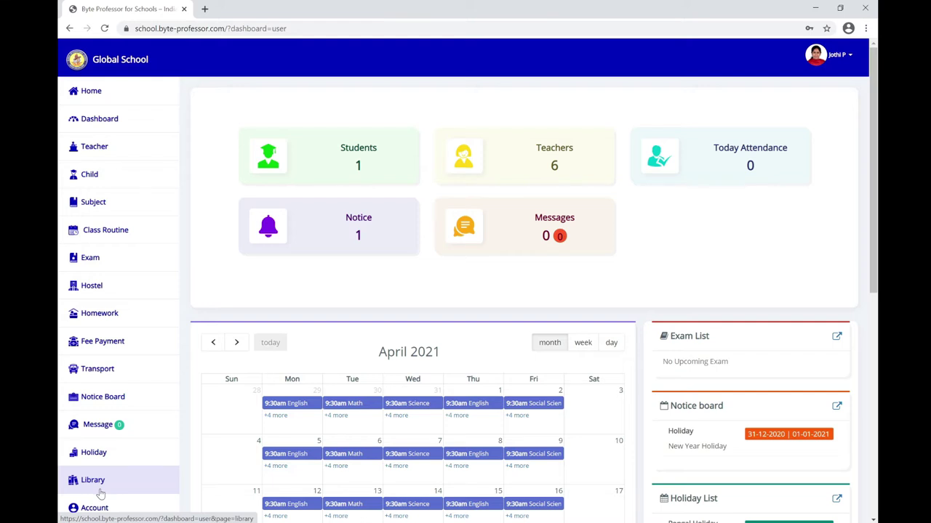
# Step: Pay the ₹13,000 EMI fee instalment through Stripe from the Fee Payment list
pyautogui.click(94, 354)
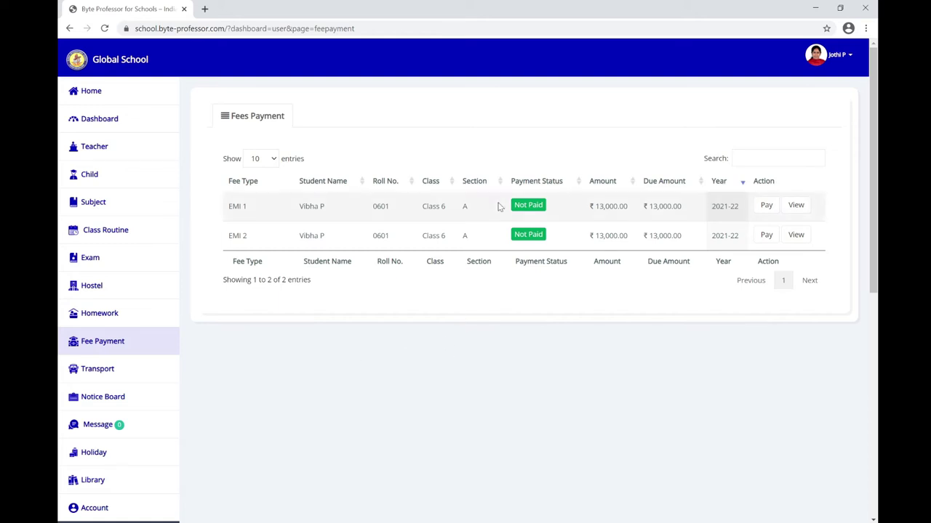
pyautogui.click(767, 207)
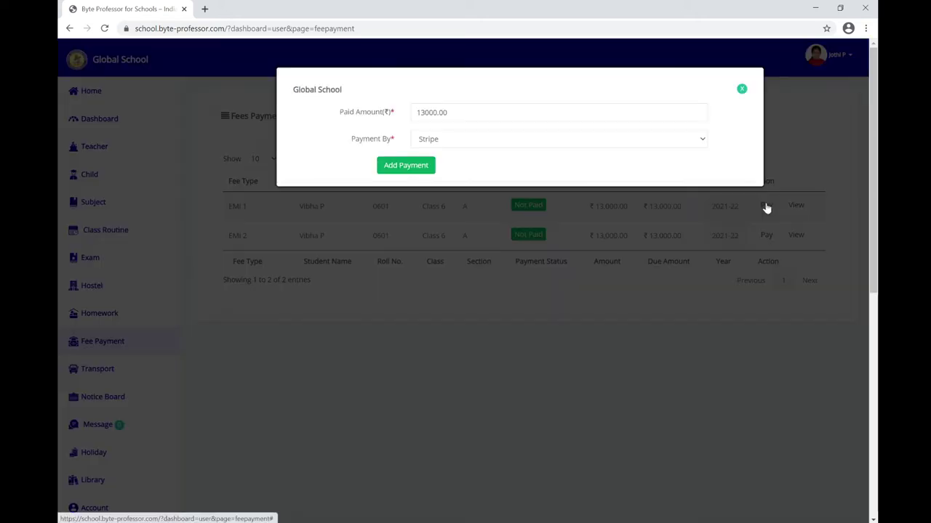
pyautogui.click(409, 166)
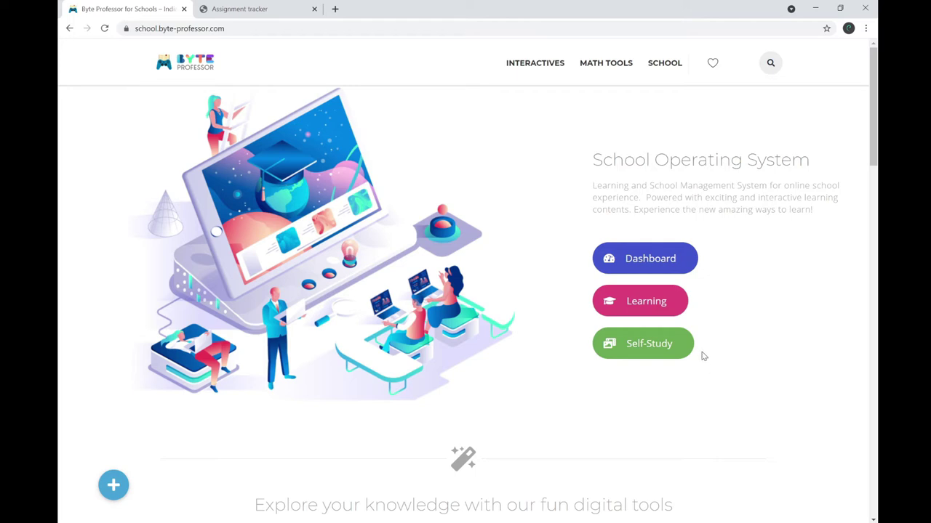
# Step: Open Self-Study and log into Embibe with the student's saved credentials
pyautogui.click(623, 351)
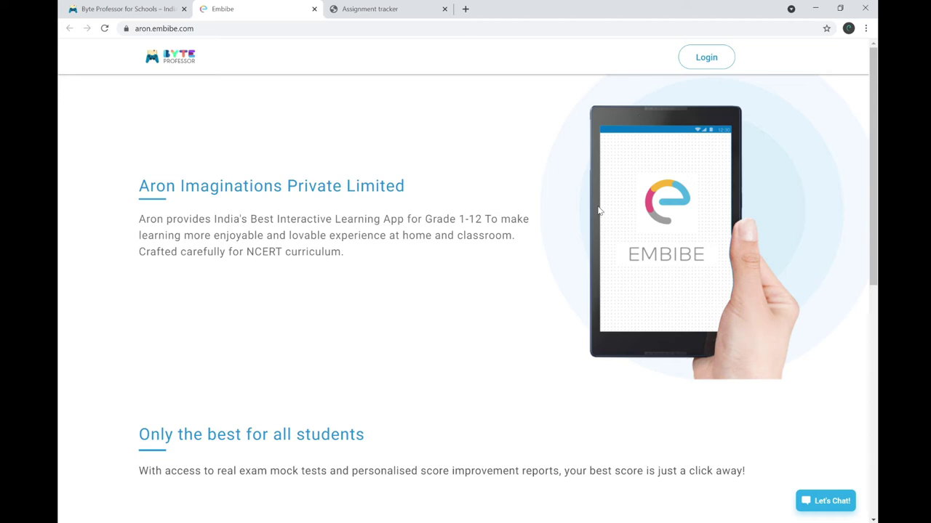
pyautogui.click(713, 61)
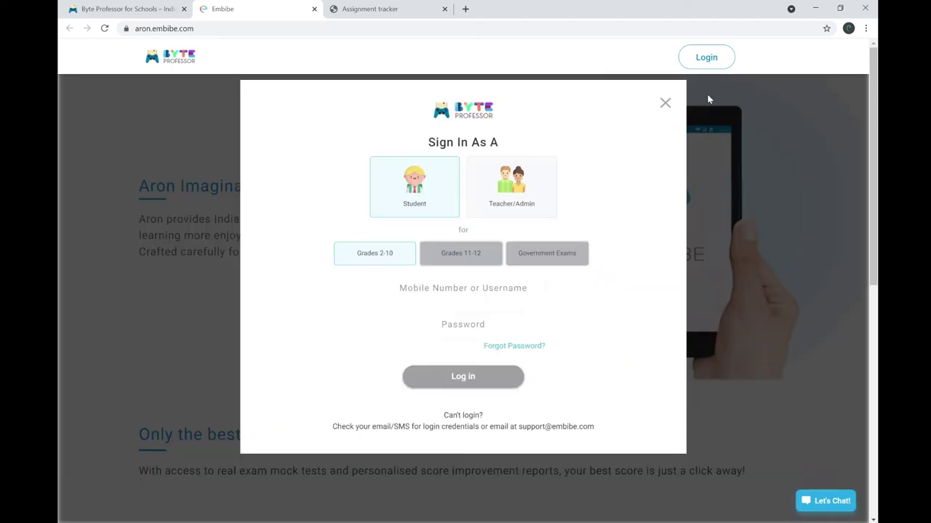
pyautogui.click(465, 288)
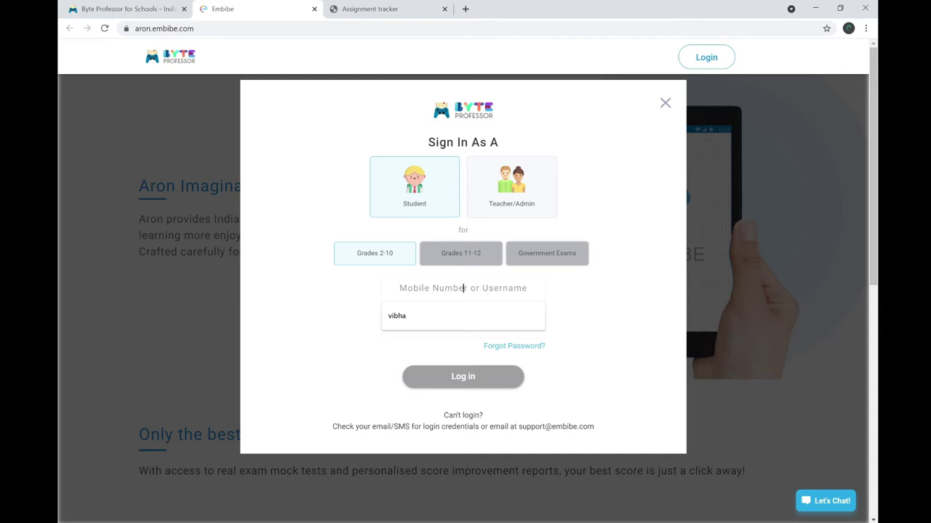
pyautogui.click(410, 317)
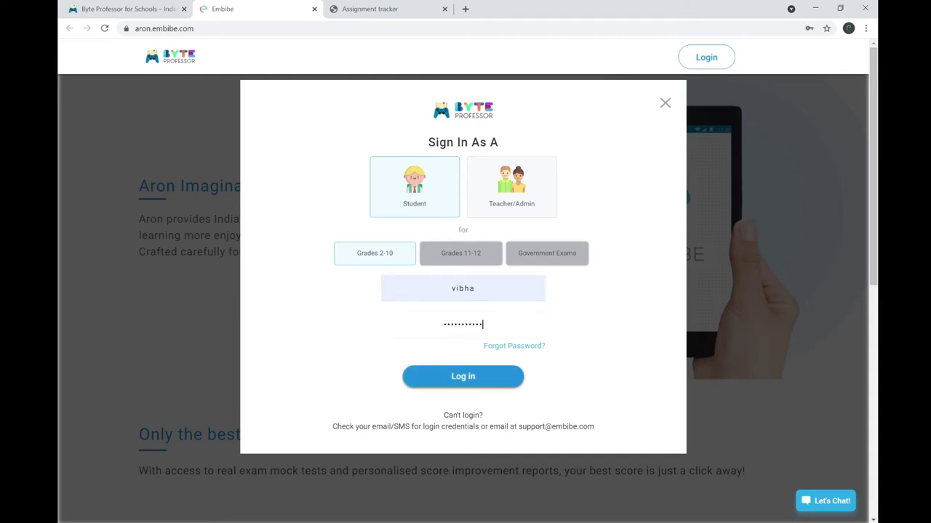
pyautogui.click(462, 376)
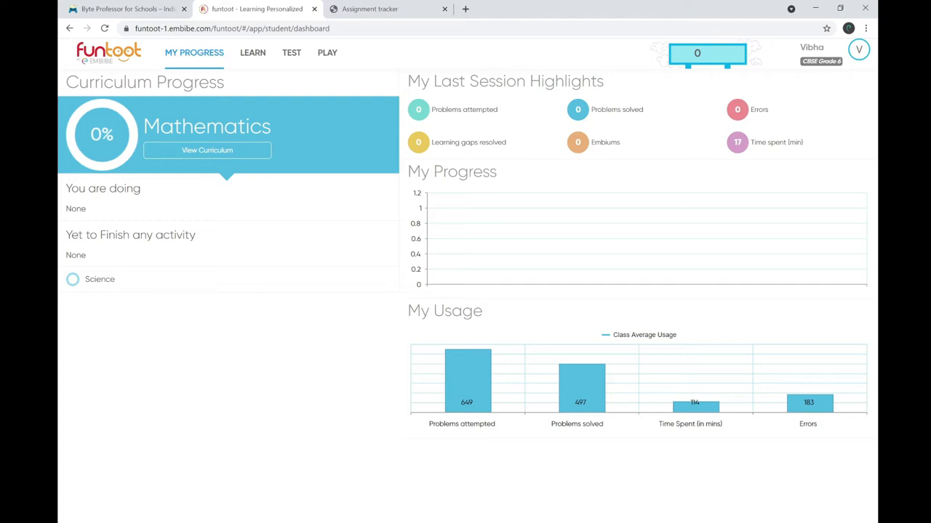
# Step: Go to Science, chapter Light, Shadows and Reflections, and open the Mirrors and Reflections question
pyautogui.tripleClick(331, 349)
pyautogui.click(330, 349)
pyautogui.click(93, 280)
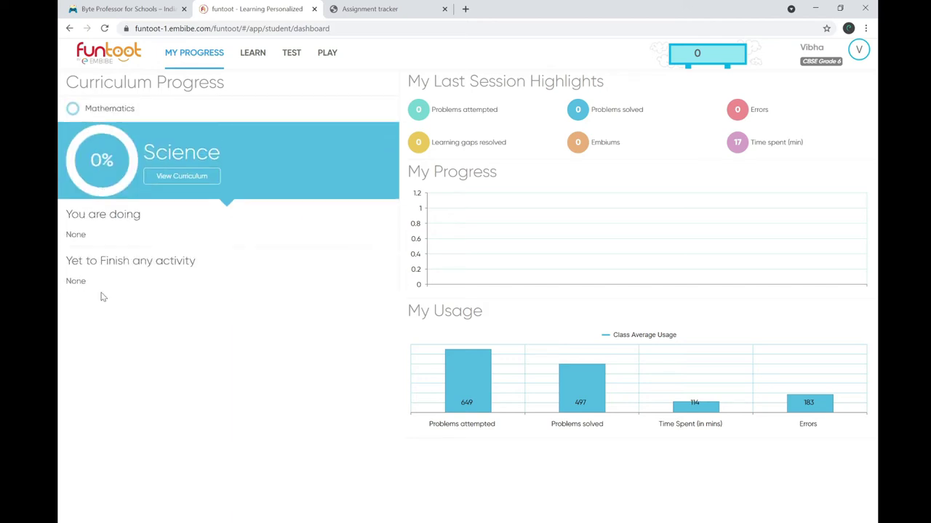
pyautogui.click(172, 178)
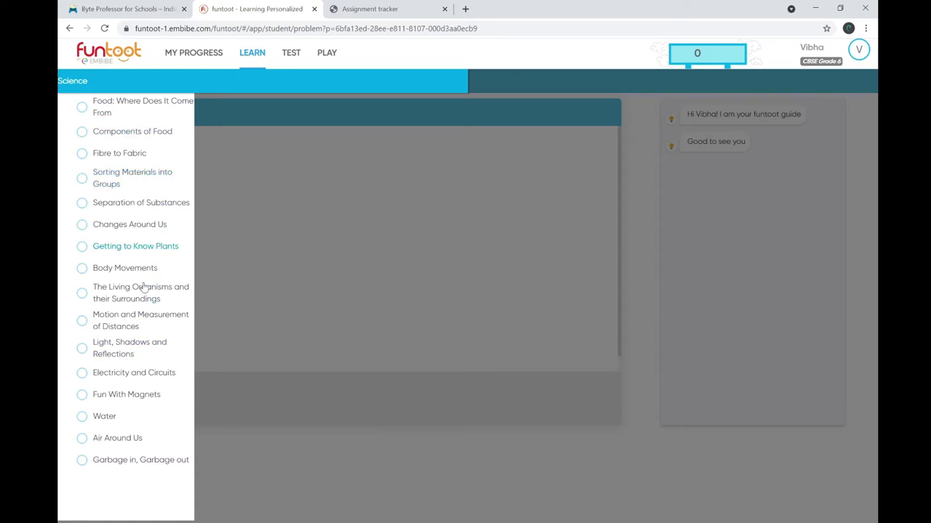
pyautogui.click(124, 349)
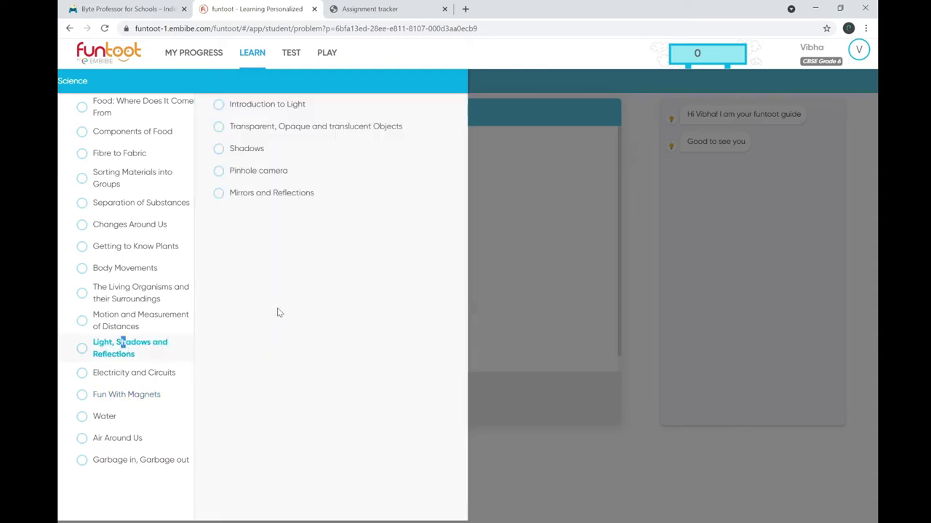
pyautogui.click(278, 195)
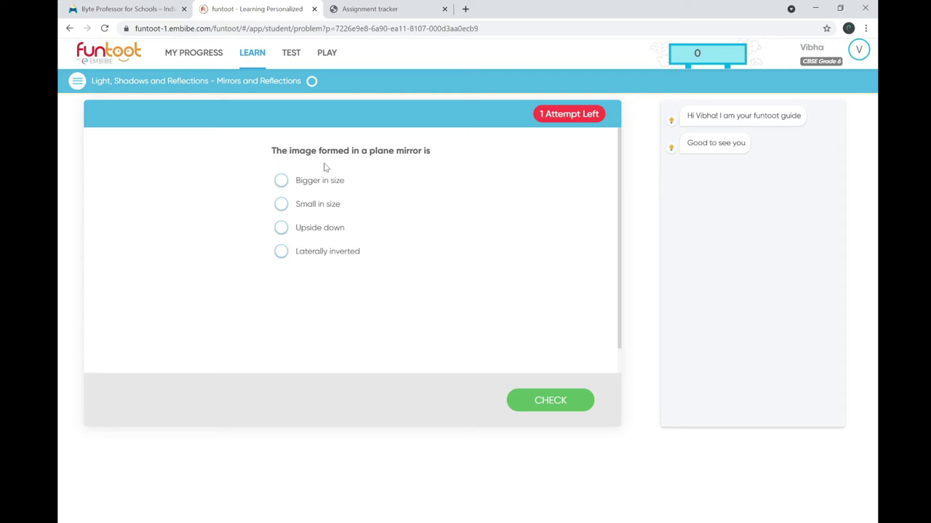
# Step: Answer and check five mirror questions: Small in size, True, reflection of light, shadow, Parallel inversion
pyautogui.click(281, 206)
pyautogui.click(551, 400)
pyautogui.click(324, 182)
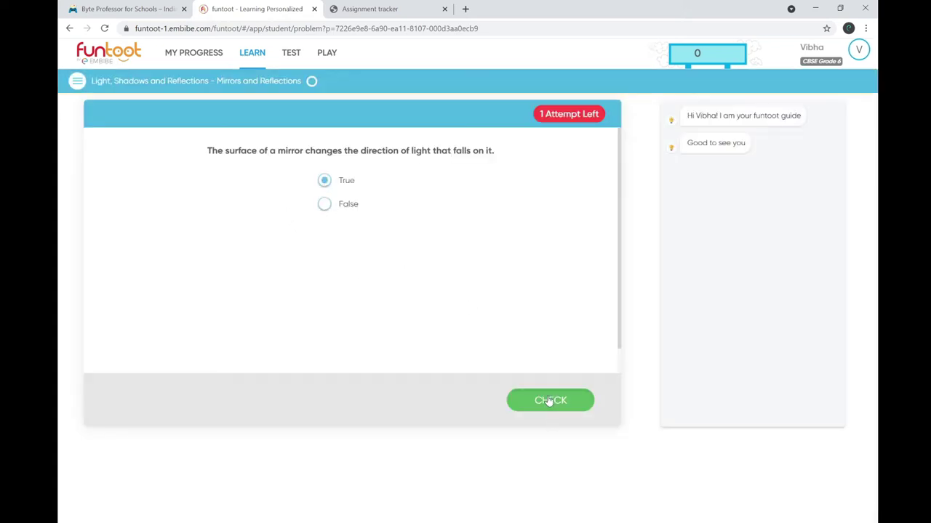
pyautogui.click(551, 401)
pyautogui.click(298, 206)
pyautogui.click(543, 399)
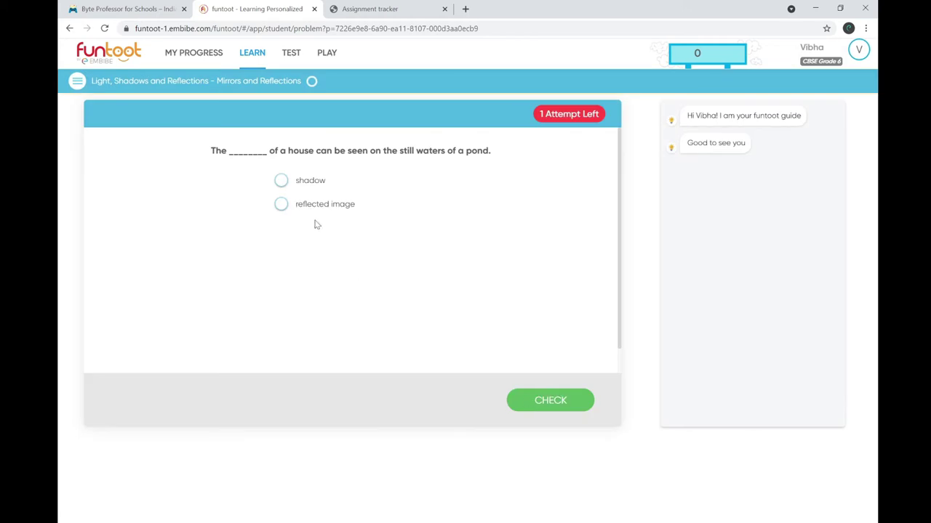
pyautogui.click(281, 179)
pyautogui.click(536, 404)
pyautogui.click(282, 203)
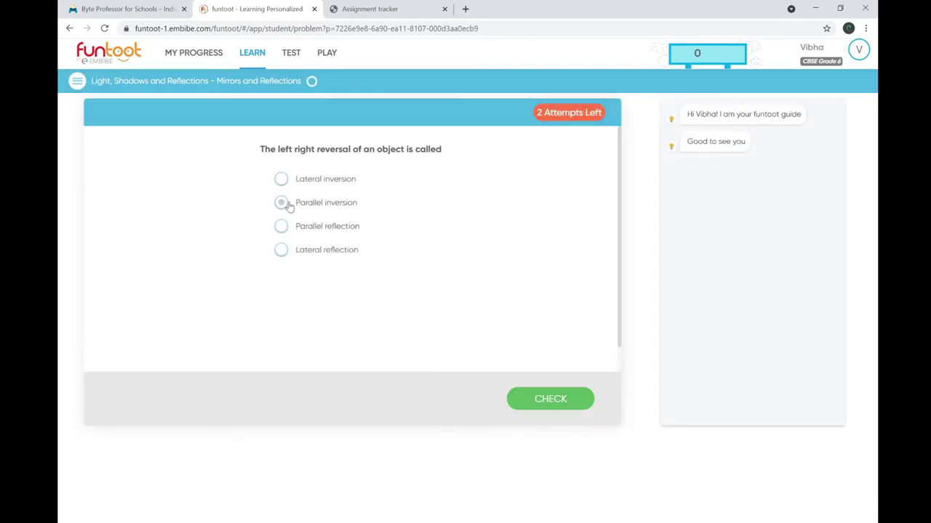
pyautogui.click(535, 406)
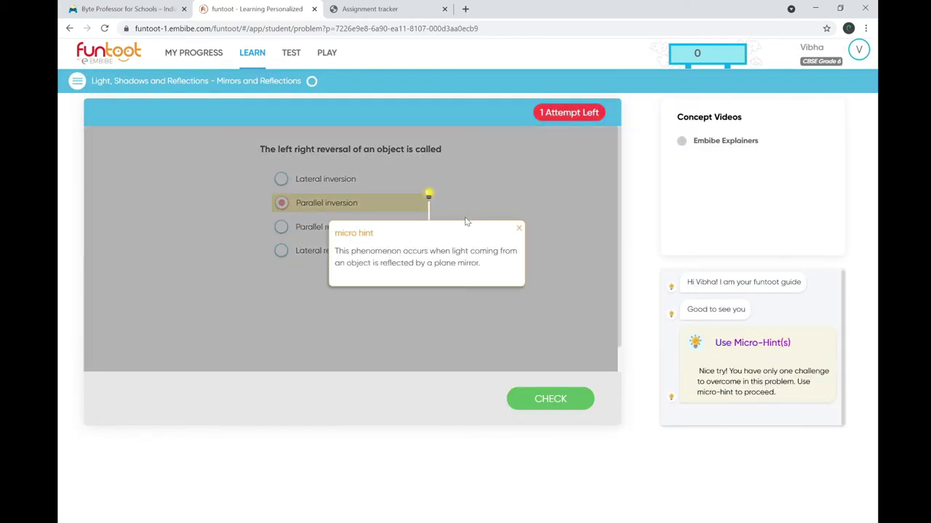
# Step: Dismiss the micro hint and open the Mirror and Reflection video under Embibe Explainers
pyautogui.click(518, 231)
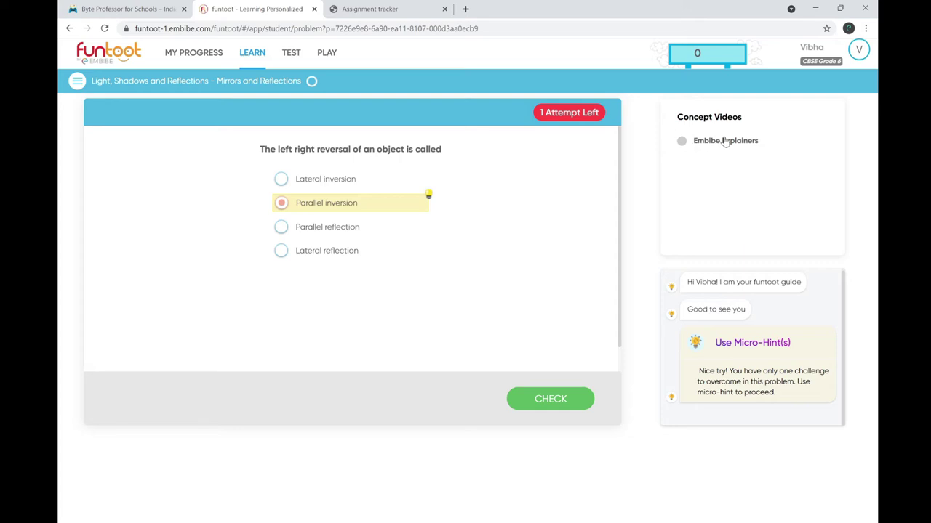
pyautogui.click(680, 144)
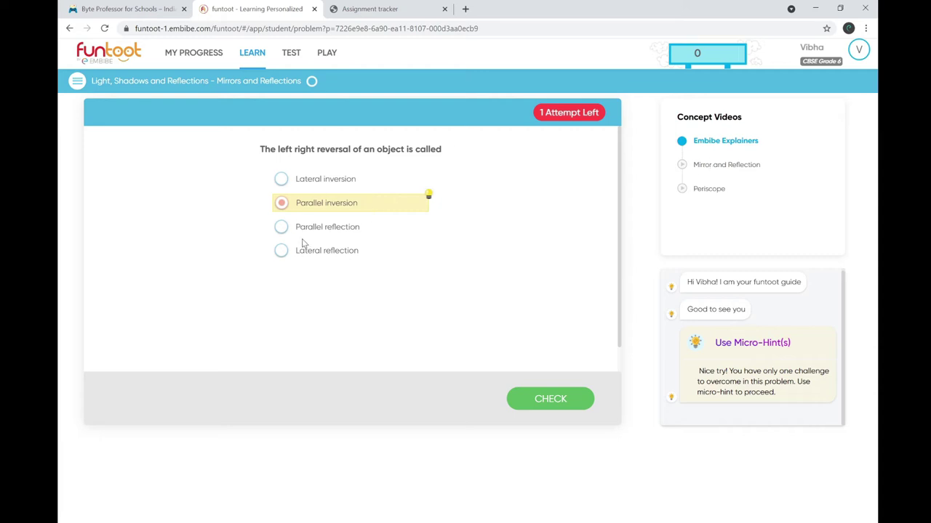
pyautogui.click(709, 167)
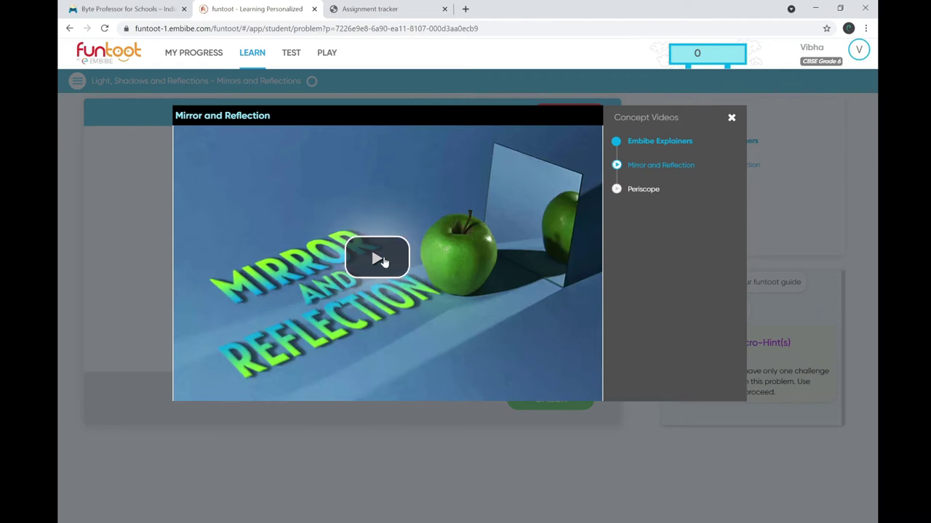
# Step: Play the Mirror and Reflection video full screen to 1:21, then close it
pyautogui.click(386, 263)
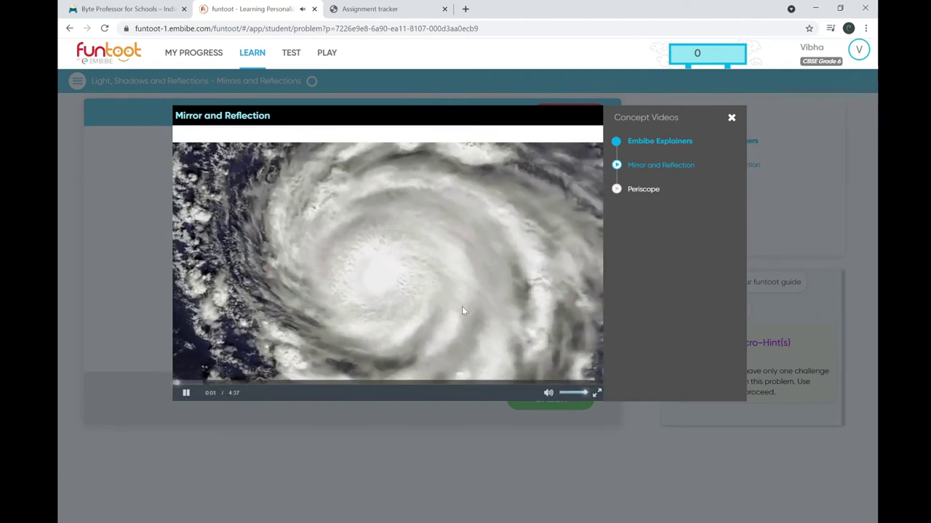
pyautogui.click(596, 392)
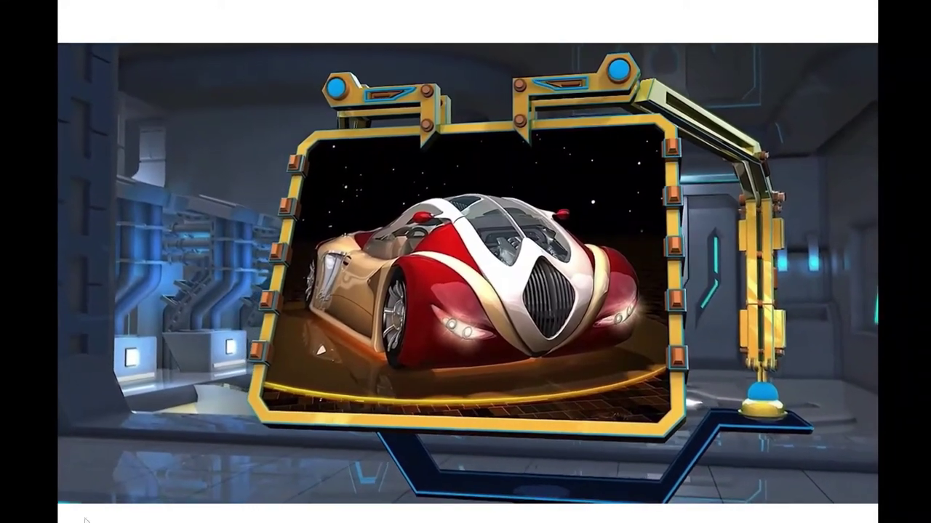
pyautogui.doubleClick(711, 376)
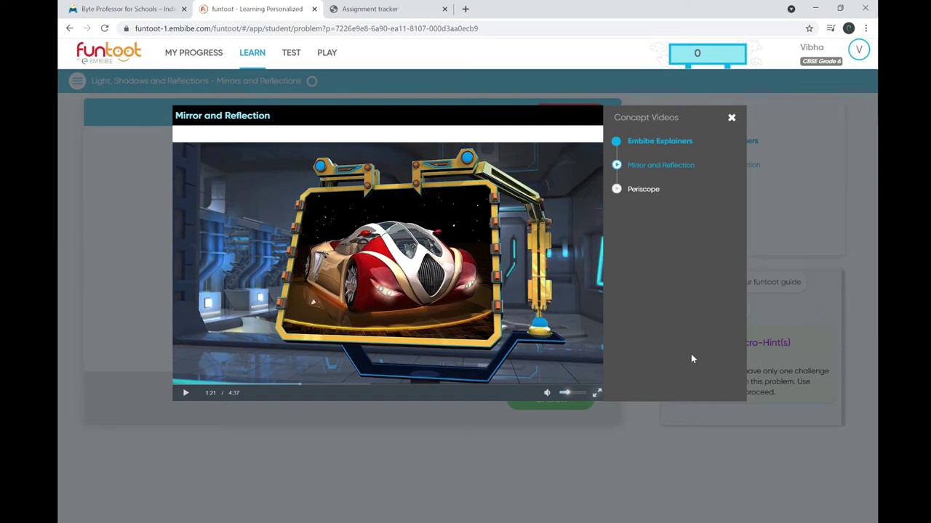
pyautogui.click(731, 117)
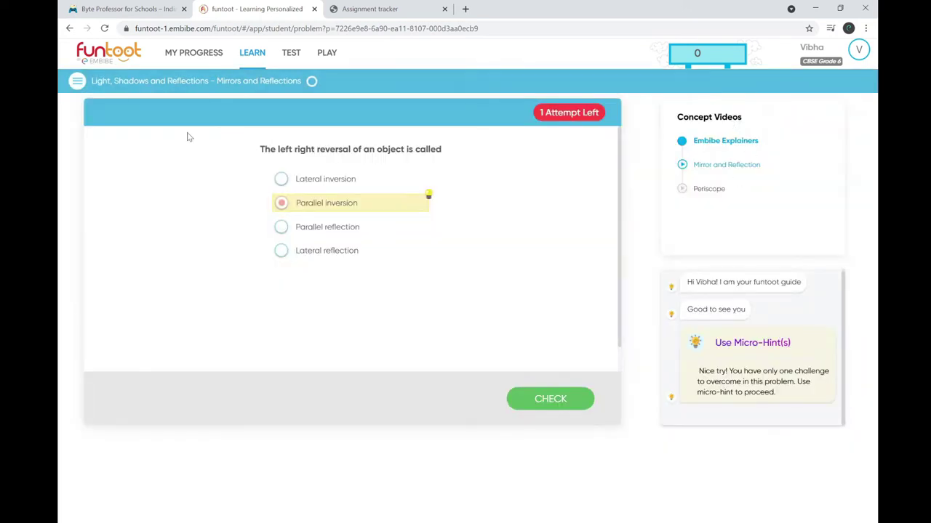
# Step: Visit the TEST dashboard, the LEARN question, and the PLAY games page requiring 2000 Embiums
pyautogui.click(291, 52)
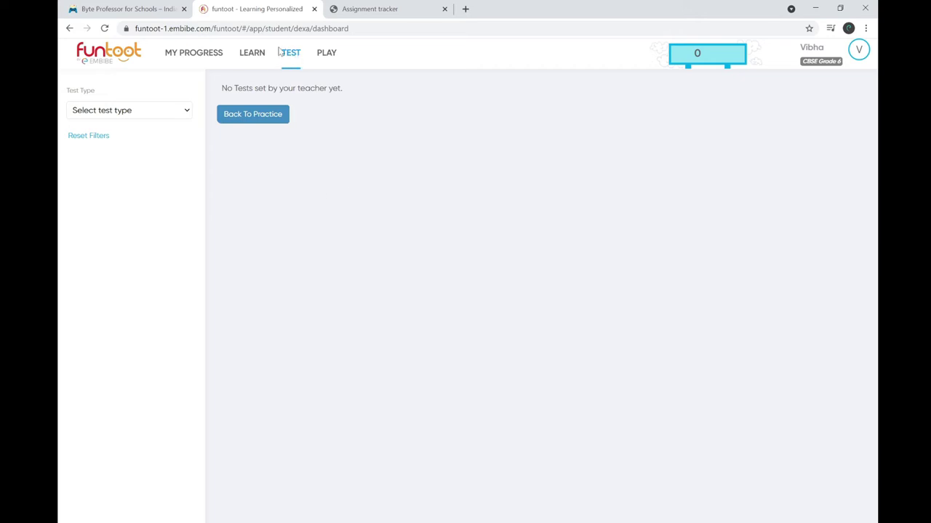
pyautogui.click(253, 54)
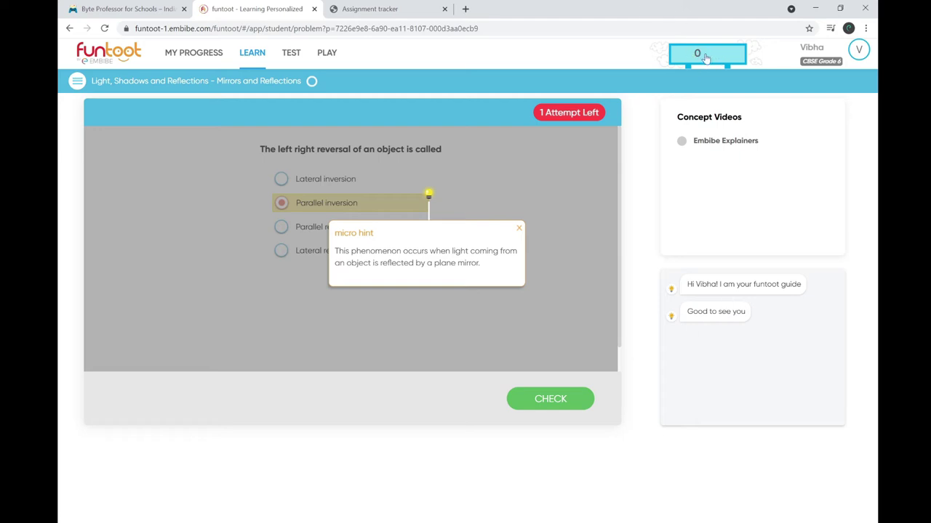
pyautogui.click(327, 54)
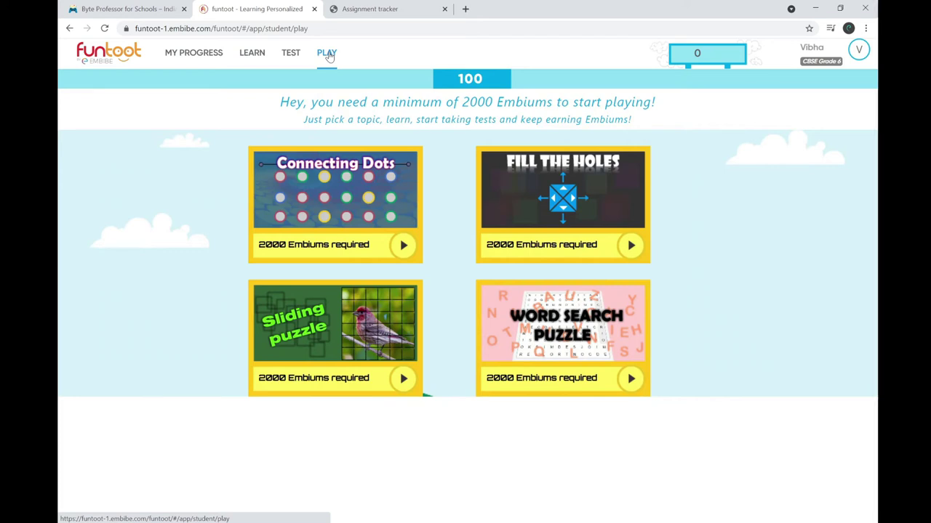
pyautogui.moveTo(462, 102); pyautogui.dragTo(493, 102)
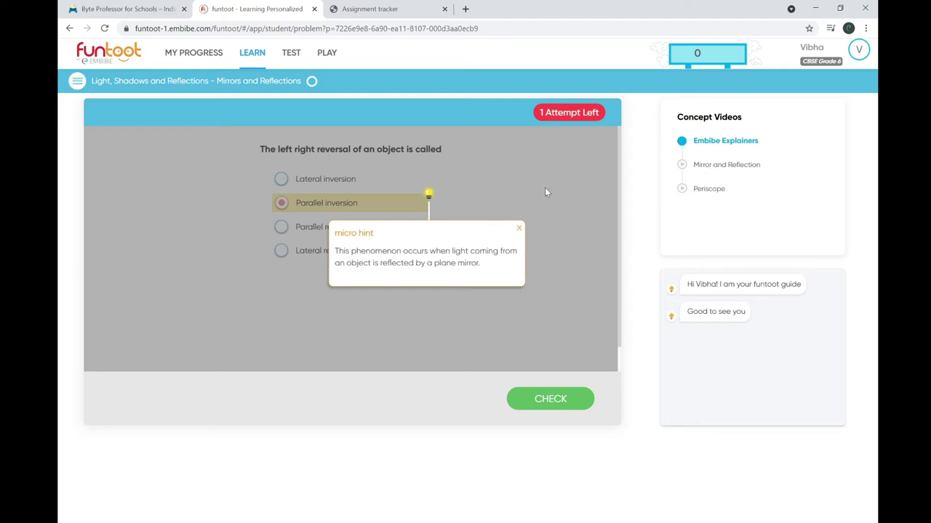
# Step: Switch to the Grade 6 Video Lessons PDF and scroll its lesson tables to page 2
pyautogui.click(369, 9)
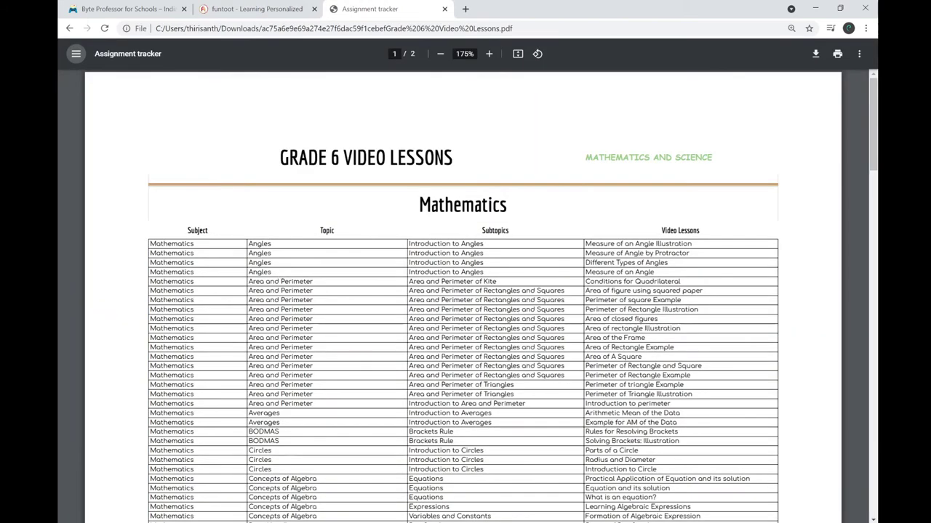
pyautogui.scroll(-5, 462, 291)
pyautogui.scroll(3, 463, 291)
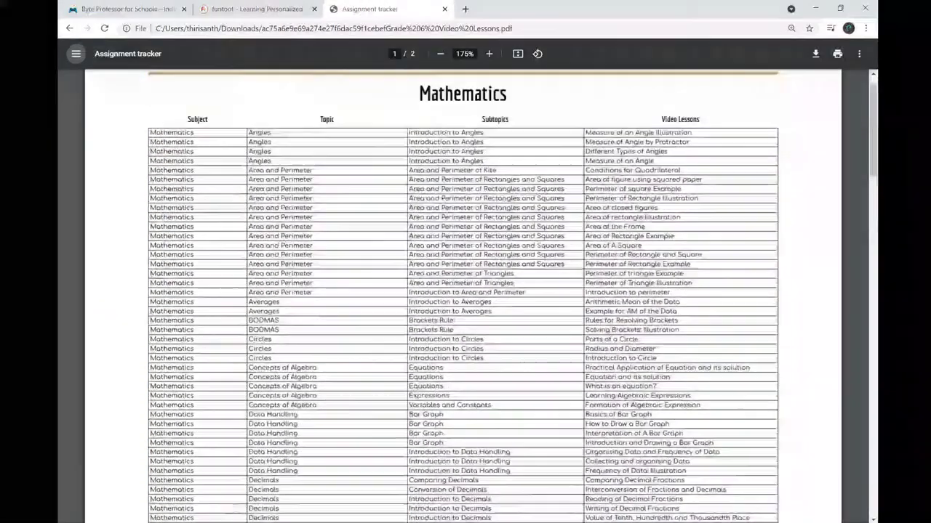
pyautogui.scroll(2, 462, 290)
pyautogui.scroll(-15, 463, 291)
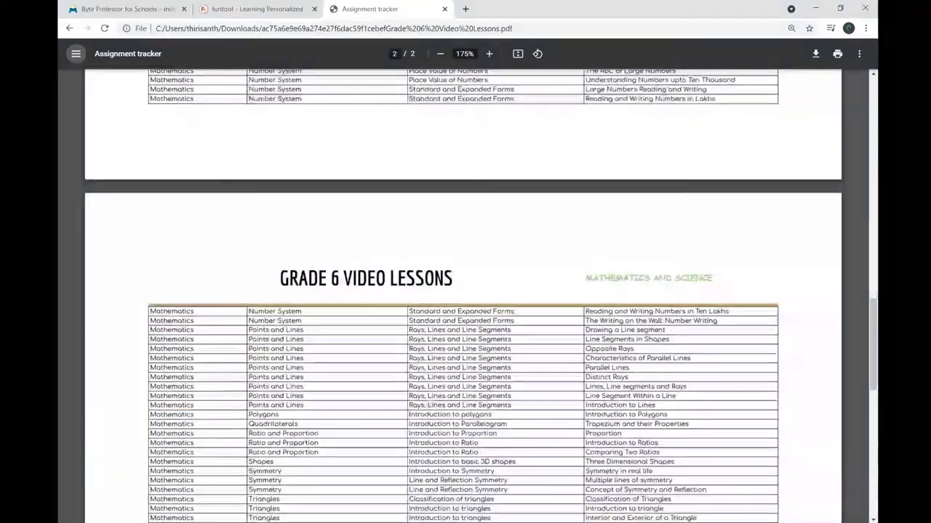
pyautogui.scroll(-10, 463, 291)
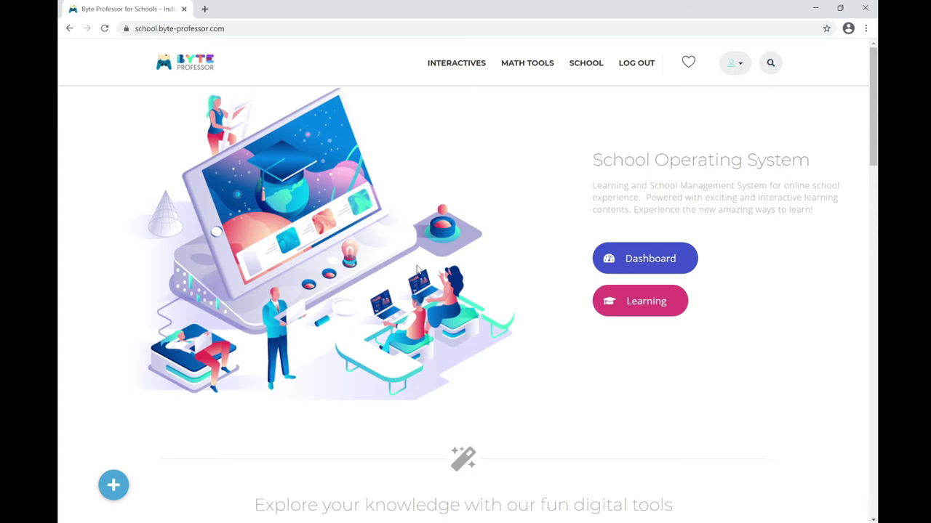
# Step: Open Kids Zone's Play Games and browse age 3-6 games like Life In Space and Find Duckie
pyautogui.scroll(-5, 434, 251)
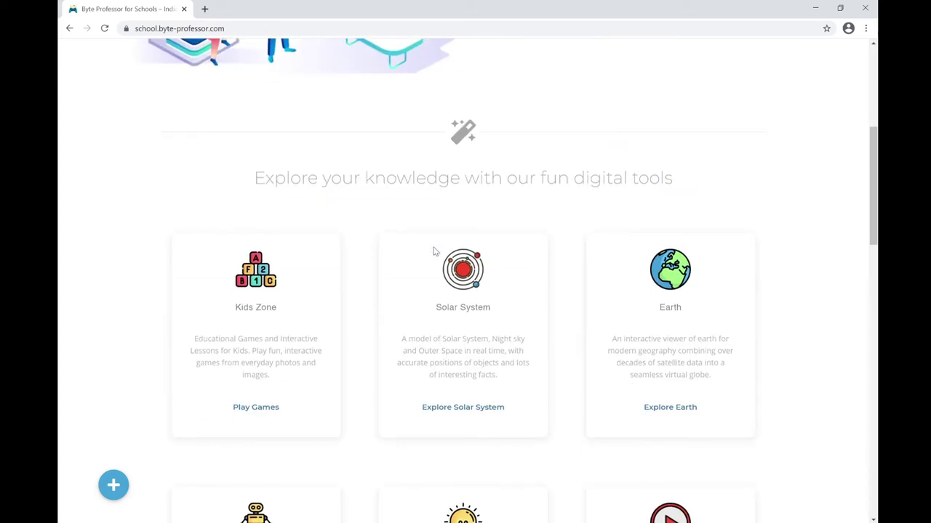
pyautogui.scroll(-5, 681, 267)
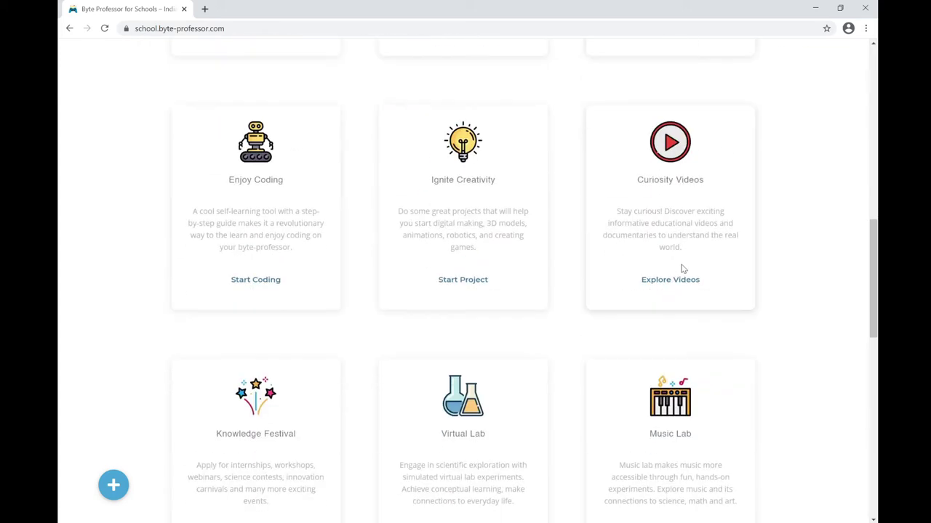
pyautogui.scroll(-3, 682, 269)
pyautogui.scroll(7, 332, 332)
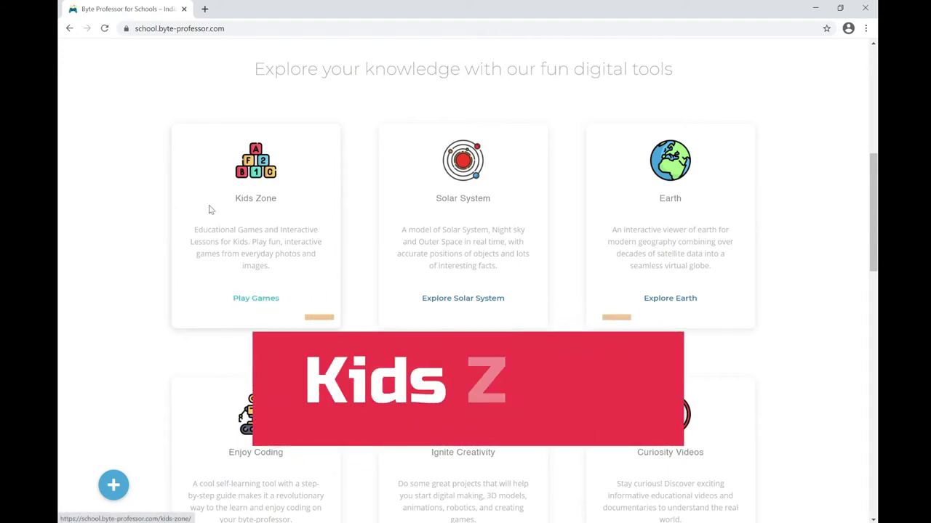
pyautogui.click(245, 301)
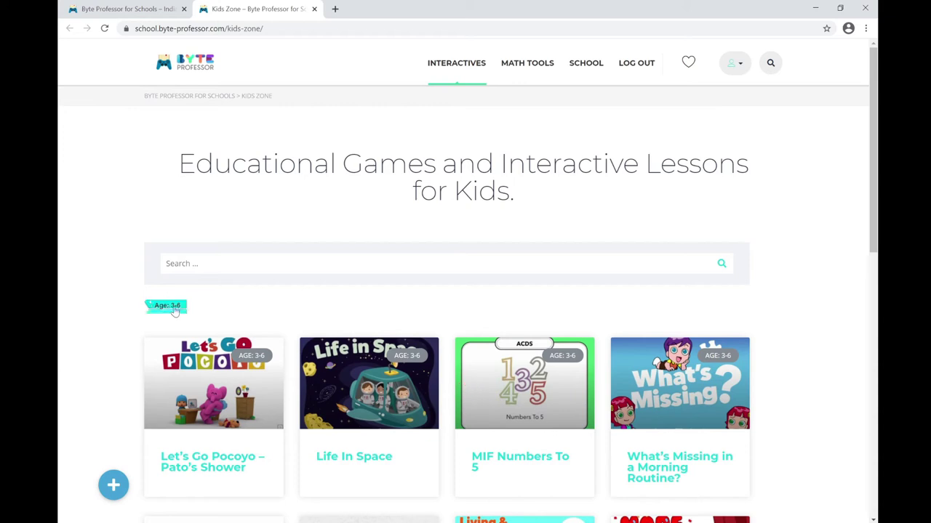
pyautogui.scroll(-2, 307, 306)
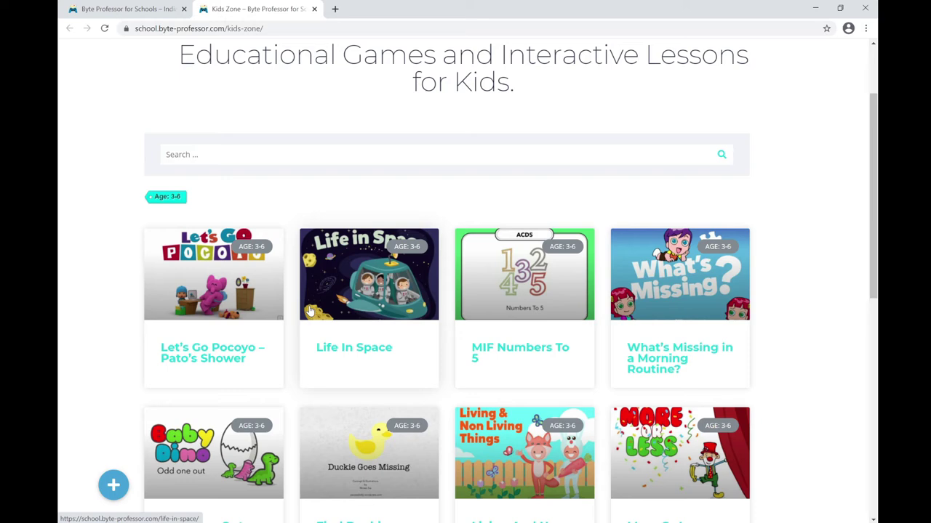
pyautogui.scroll(-2, 309, 311)
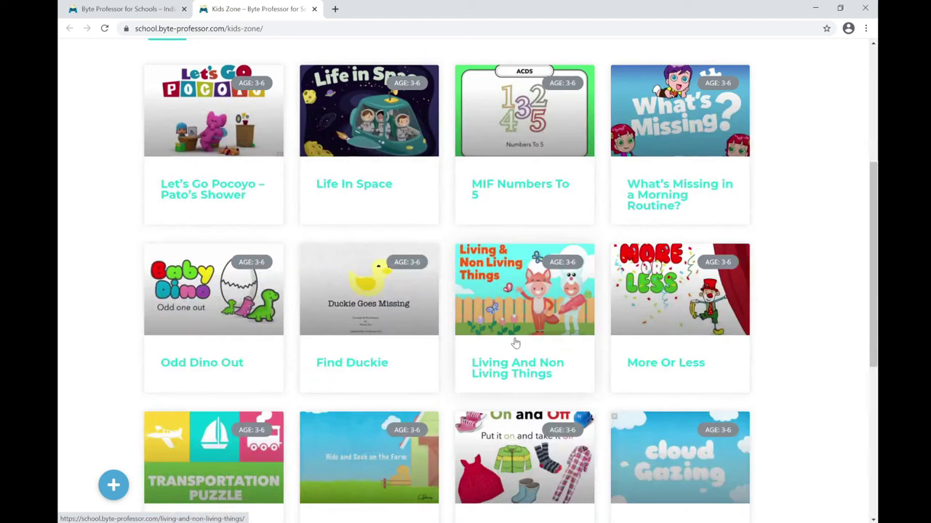